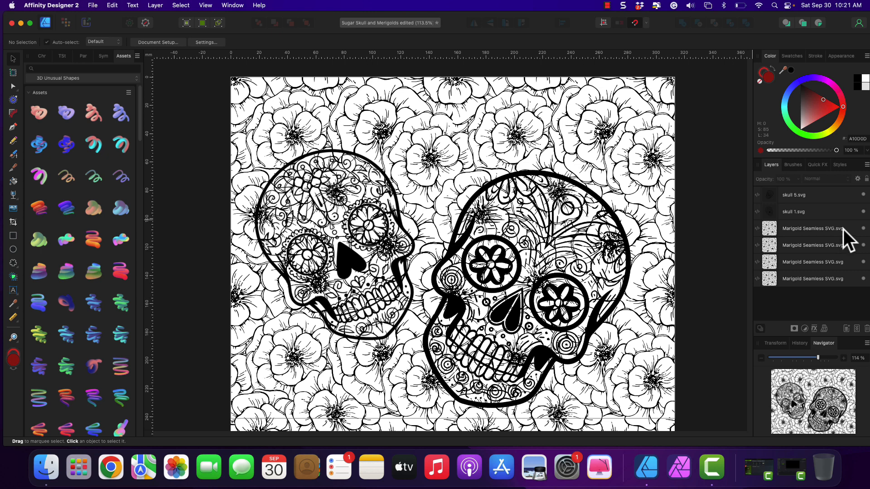
Hide all four Marigold Seamless SVG layers to view the two skulls on their own
left_click(862, 228)
left_click(863, 245)
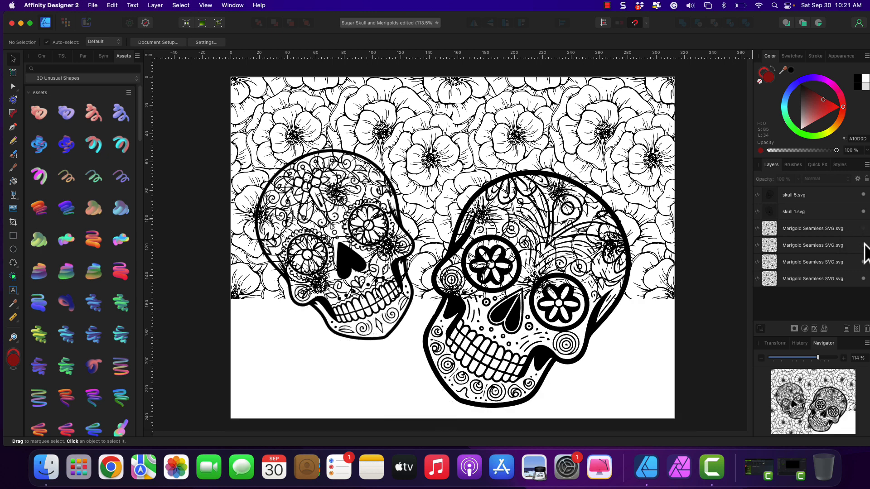
left_click(863, 262)
left_click(863, 278)
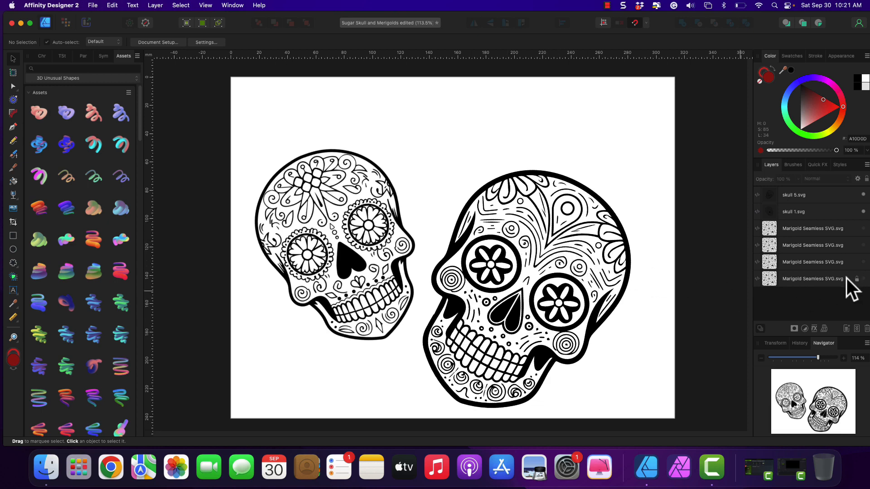
Show the four Marigold Seamless SVG layers one at a time to see which part of the background each covers
left_click(862, 261)
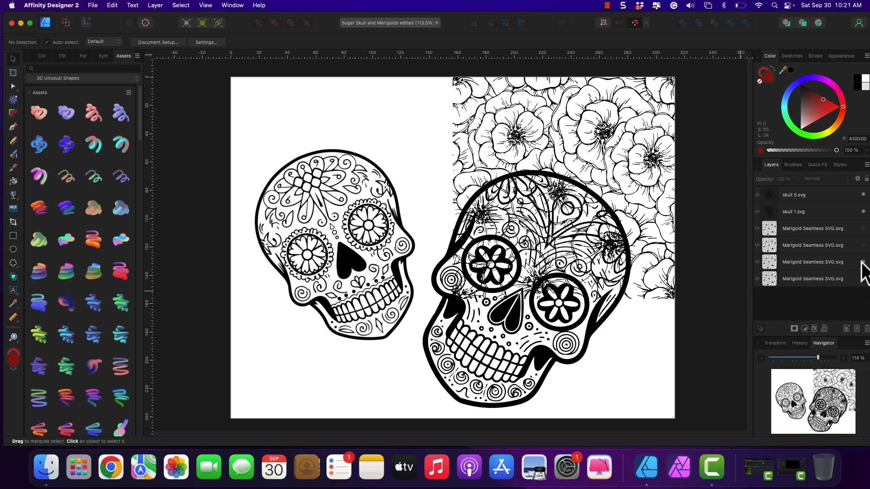
left_click(862, 262)
left_click(863, 262)
left_click(862, 262)
left_click(863, 262)
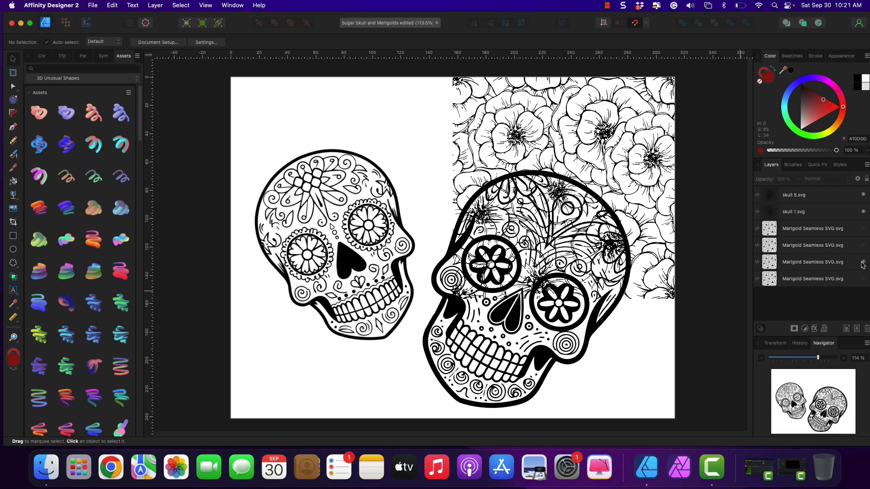
left_click(863, 246)
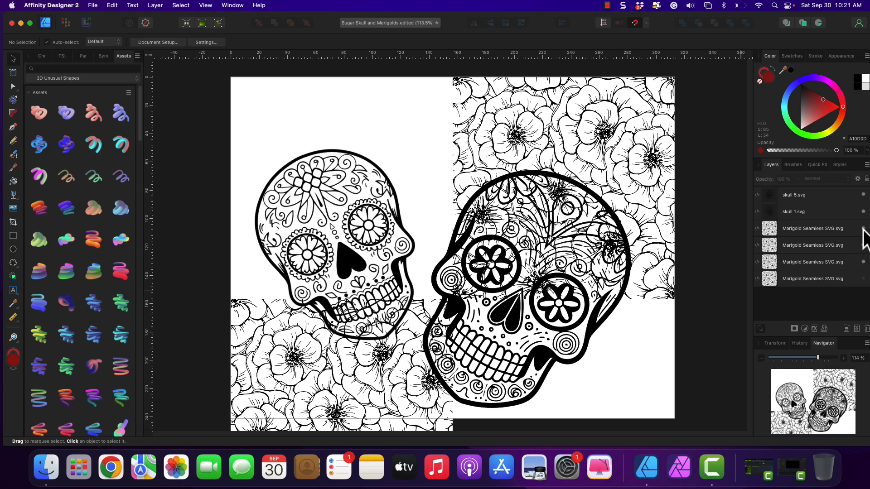
left_click(863, 229)
left_click(863, 279)
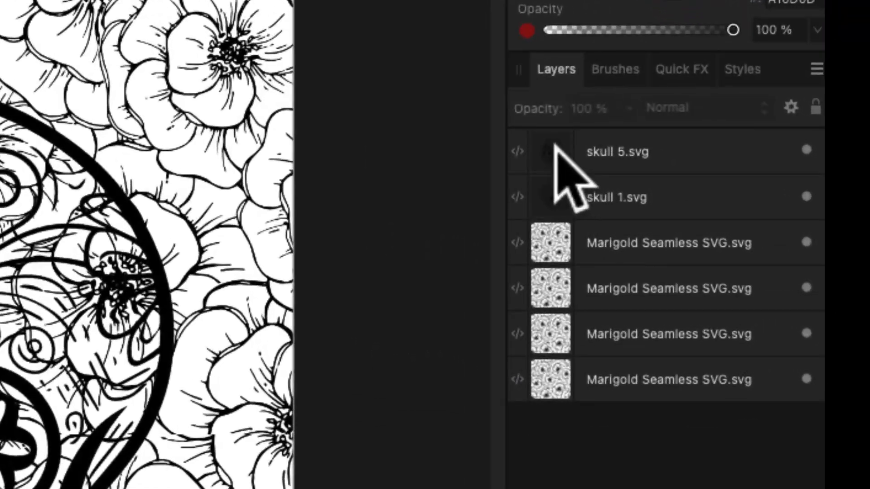
Open the embedded skull 5.svg document for editing
left_click_drag(771, 192, 769, 192)
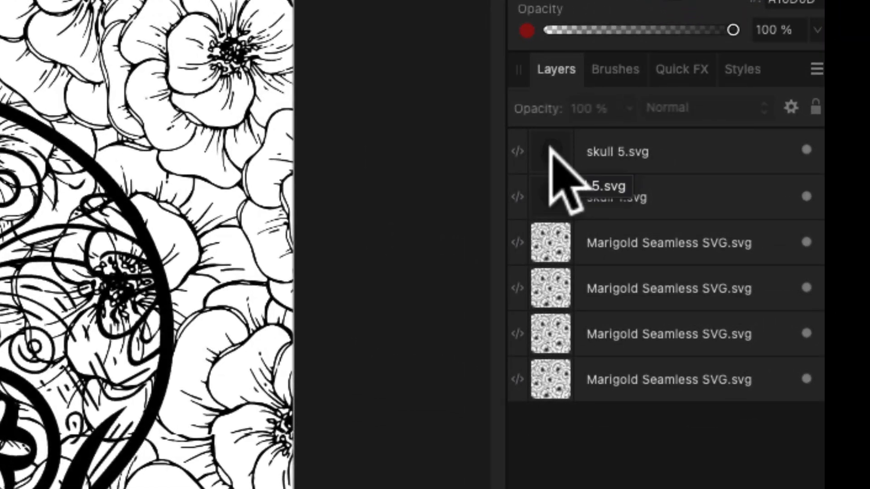
left_click_drag(549, 146, 552, 152)
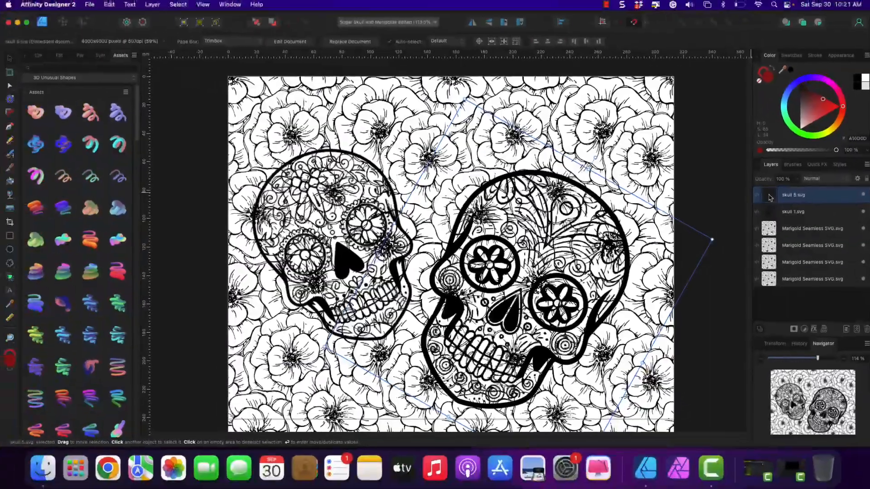
double_click(551, 152)
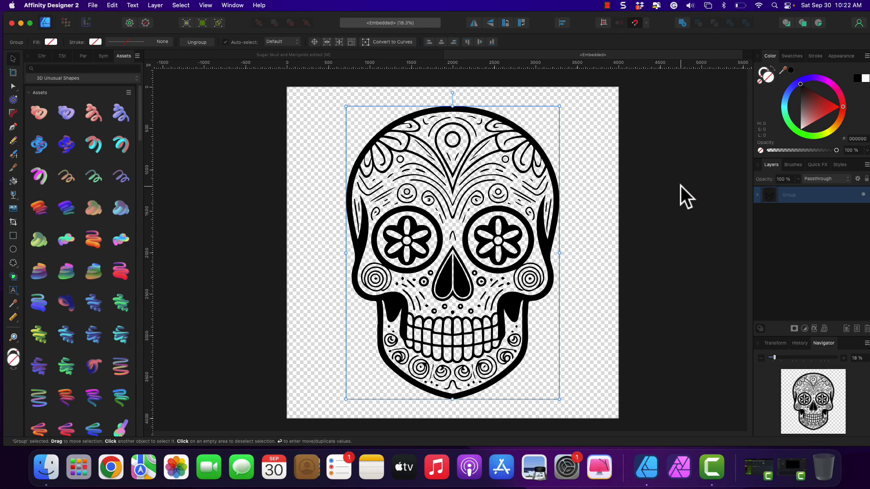
Rename the skull artwork's group to "Sugar Skull"
double_click(793, 197)
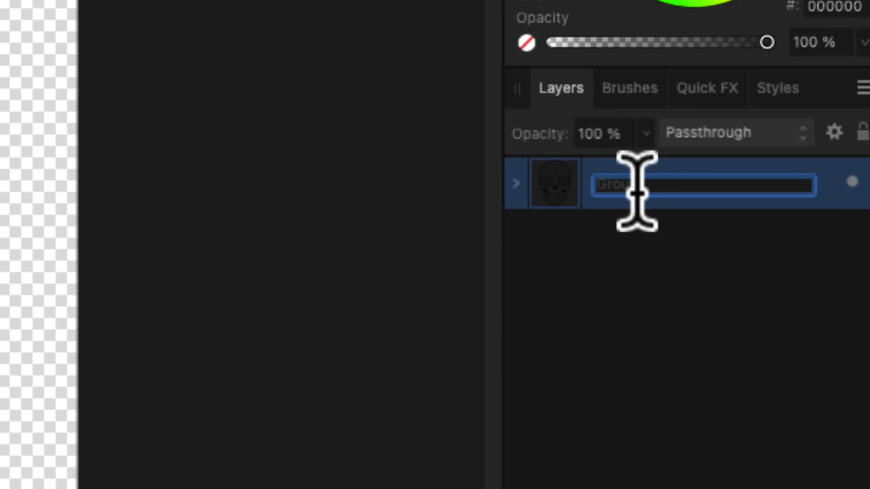
type("Sugar")
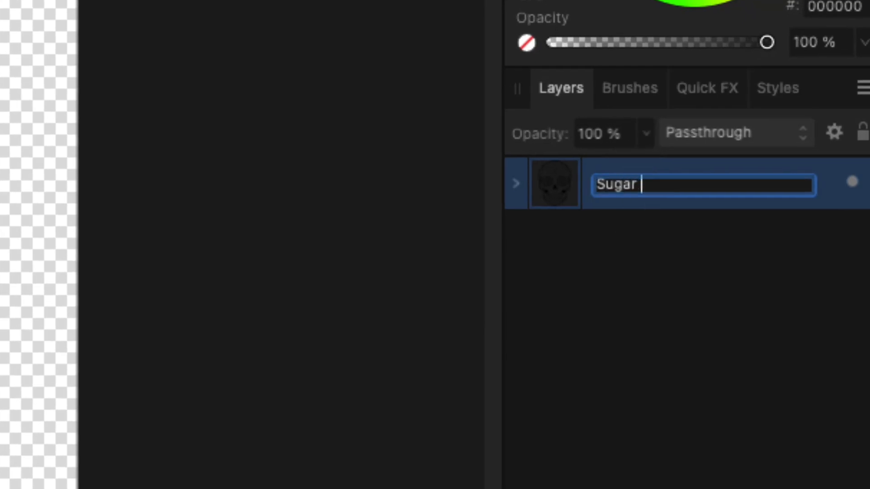
type(" Skull")
key("Return")
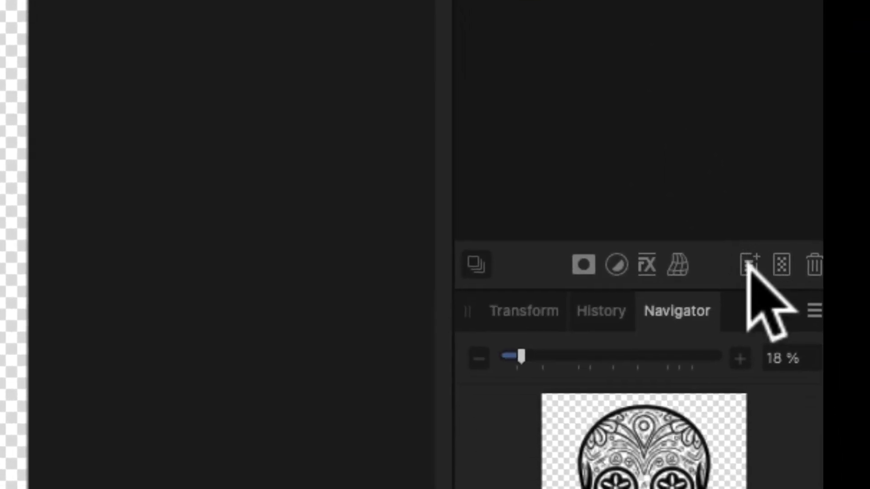
Add a new layer above the Sugar Skull group and name it "Red"
left_click(749, 265)
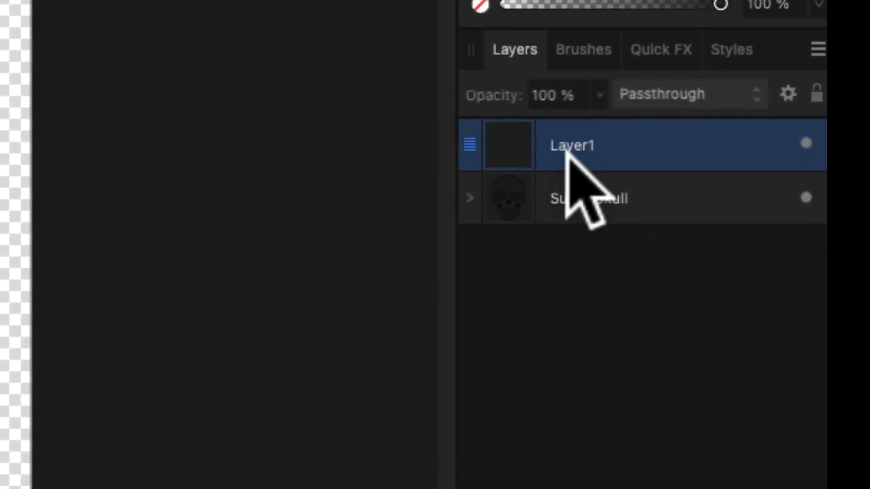
double_click(567, 151)
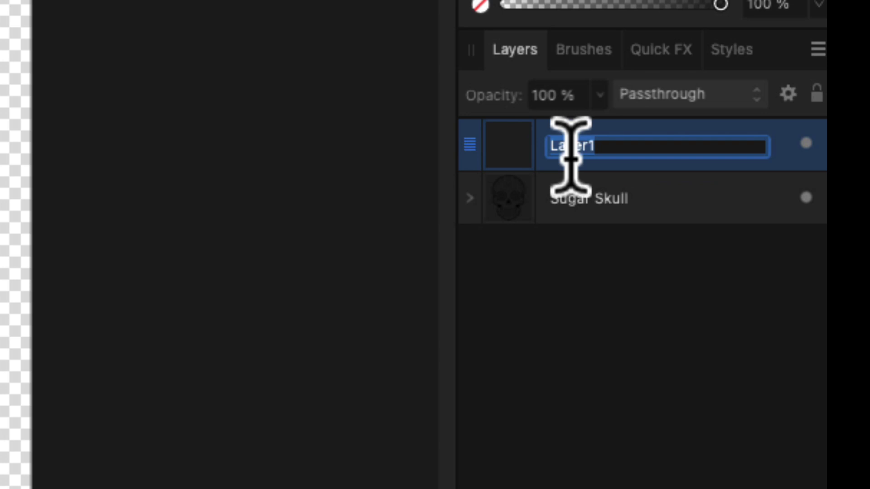
type("Red")
key("Return")
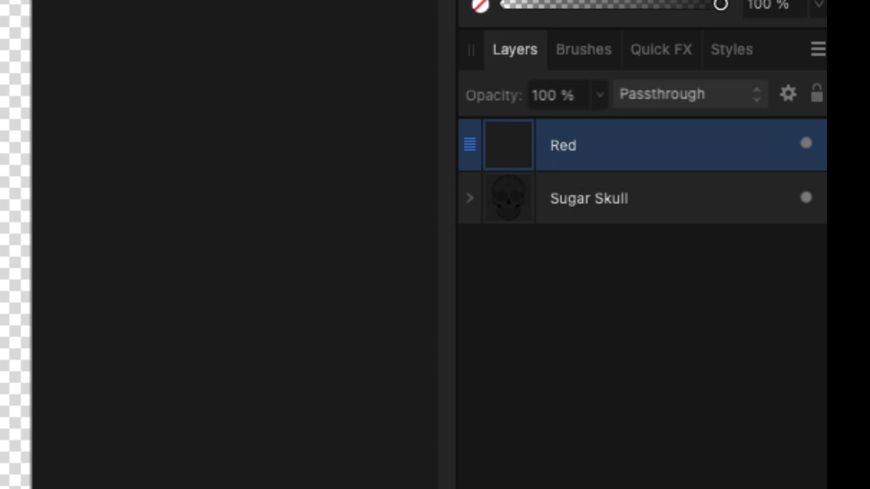
Add another layer named "White" and reorder the stack as Sugar Skull, Red, White from top to bottom
key("super+shift+n")
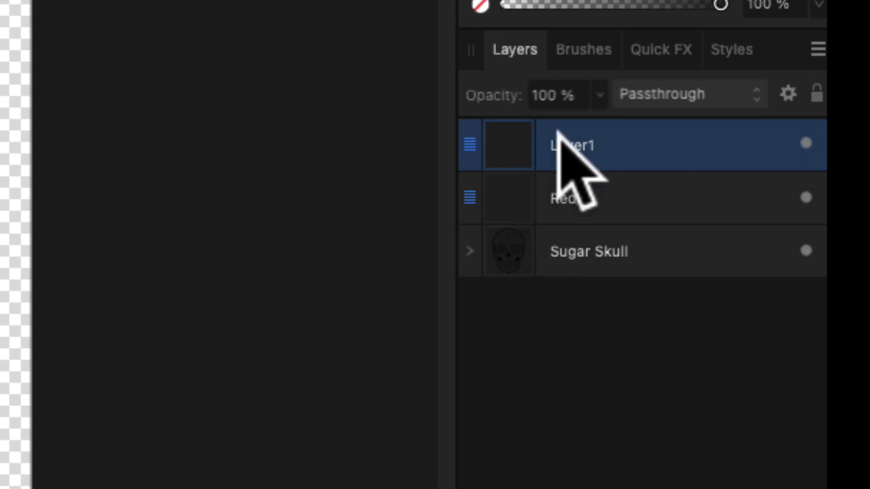
double_click(568, 146)
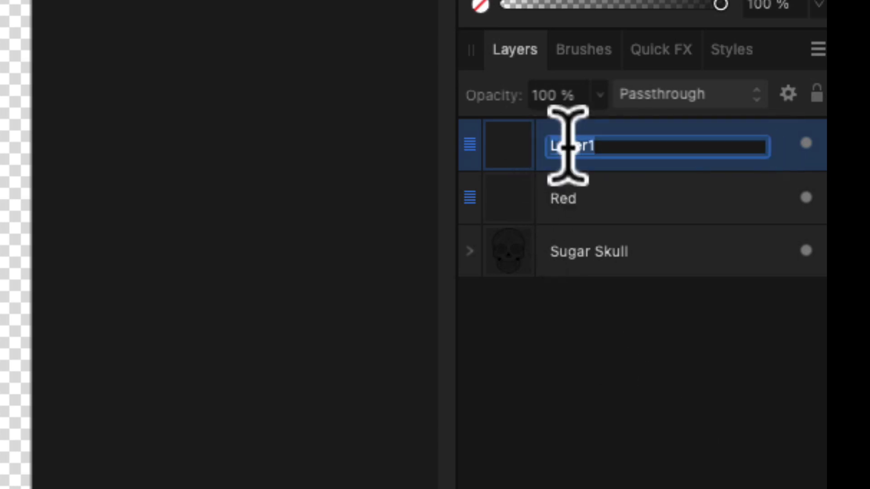
type("White")
key("Return")
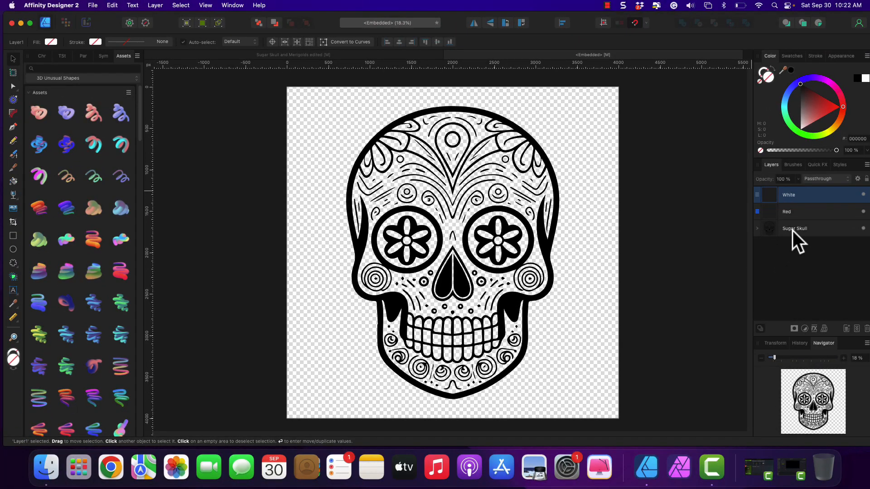
left_click_drag(792, 230, 784, 189)
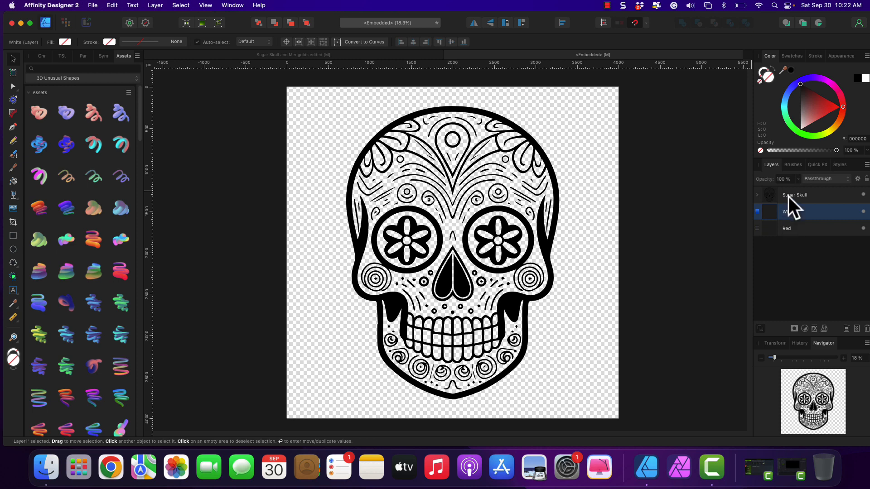
left_click_drag(790, 235, 786, 204)
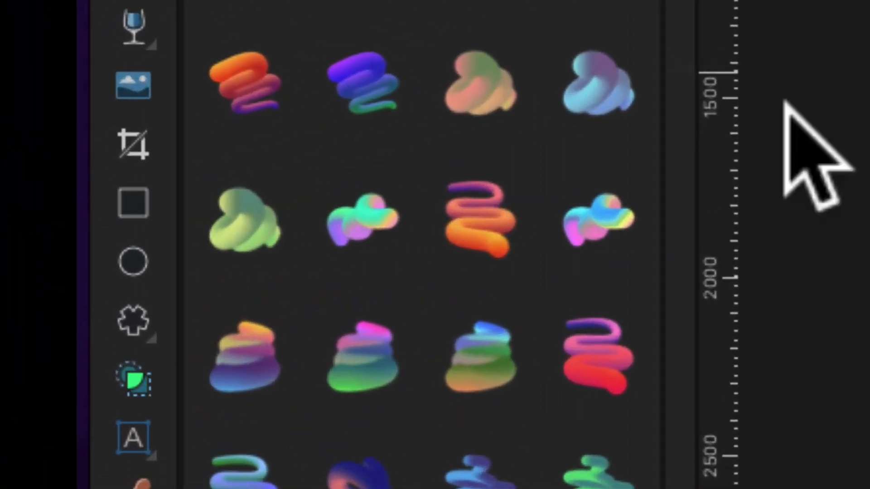
Draw a rectangle covering the whole skull in the Red layer, fill it with red C91515 and collapse the layer
left_click(125, 201)
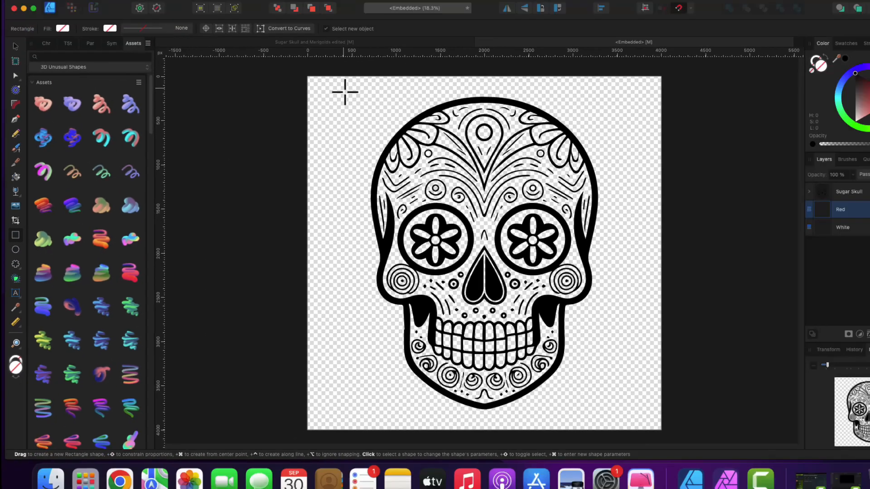
left_click_drag(319, 98, 570, 407)
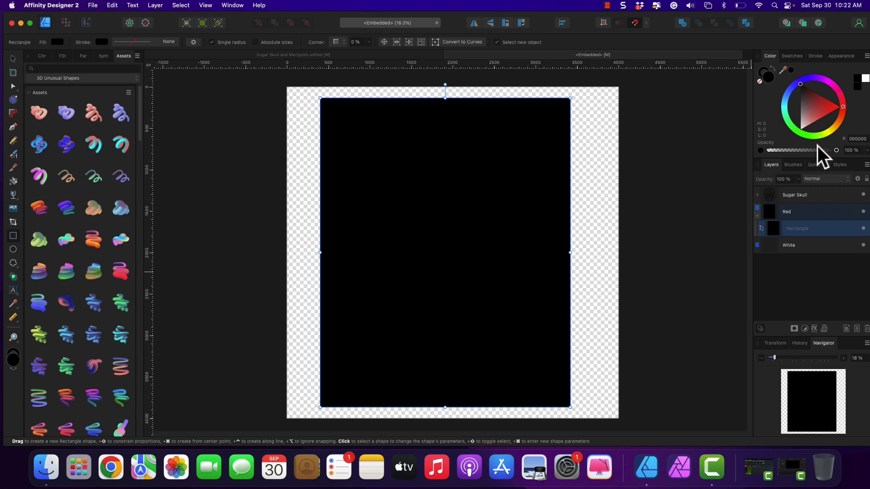
left_click(803, 212)
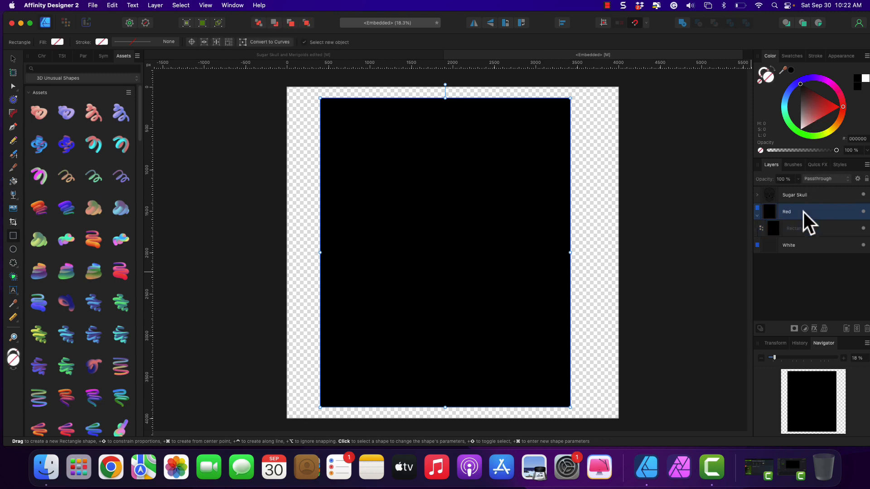
left_click(828, 104)
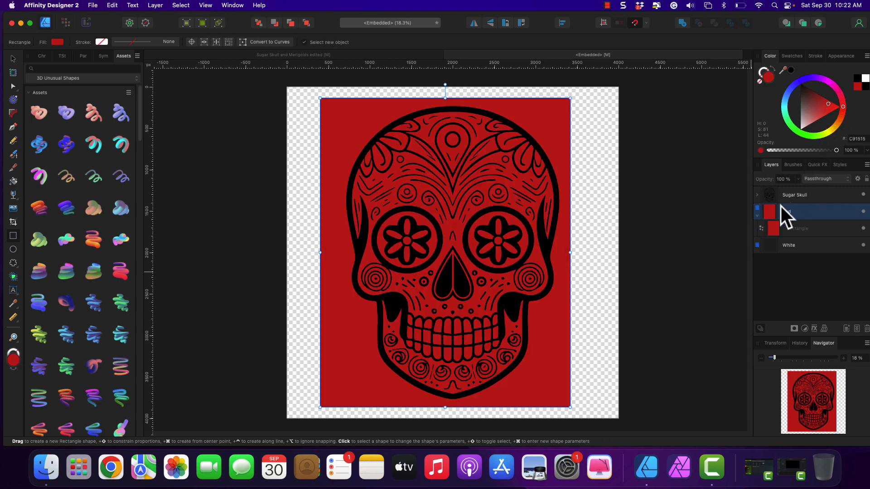
left_click(756, 216)
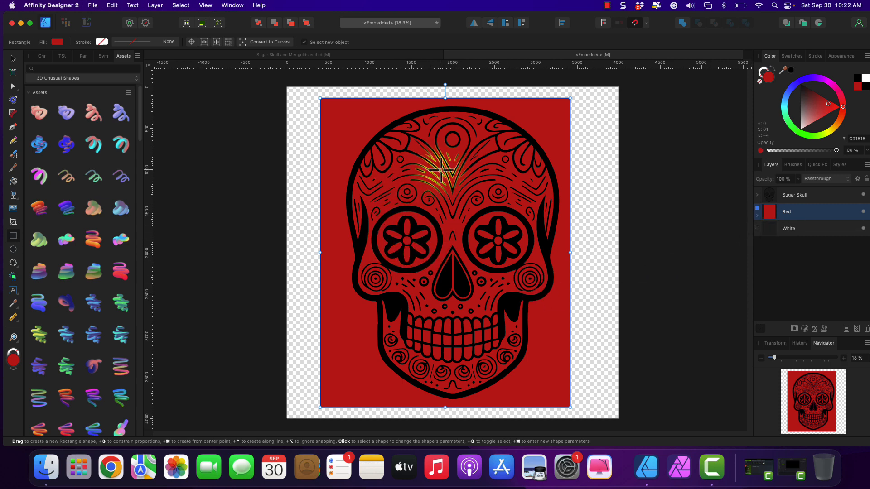
Activate the Pen tool and move the White layer to the top of the layer stack
left_click(791, 228)
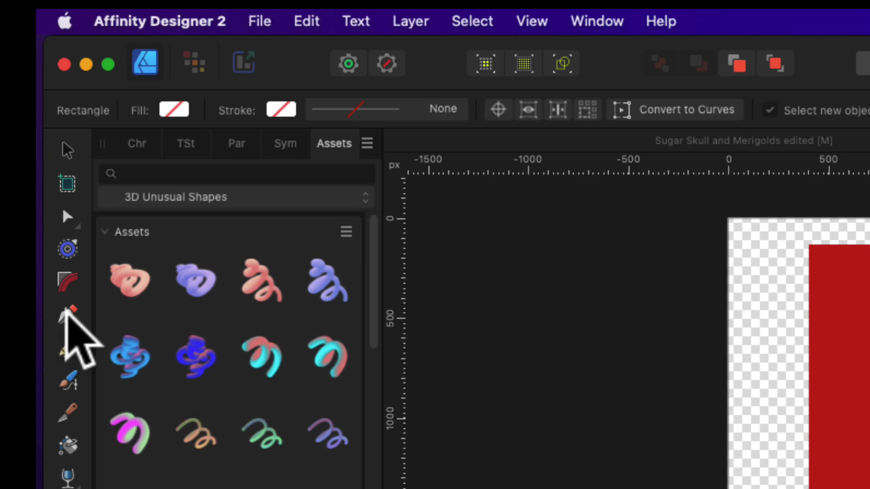
left_click(66, 313)
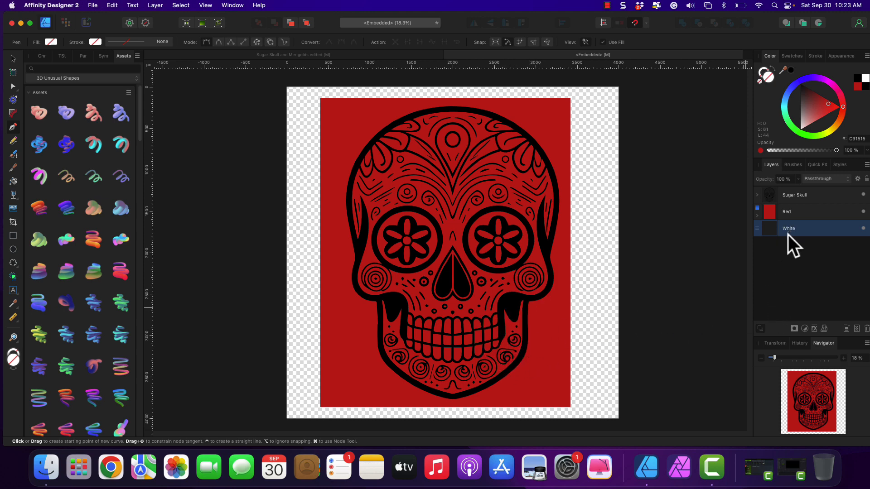
left_click_drag(787, 233, 794, 192)
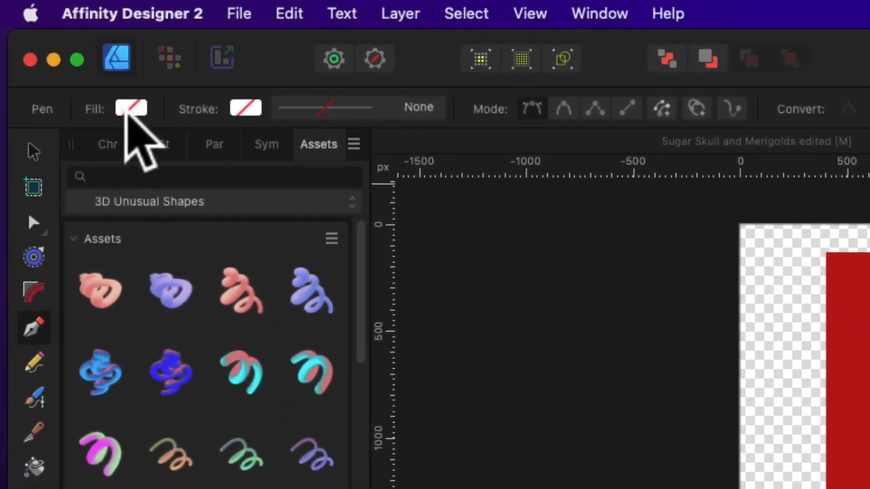
Set the Pen tool's fill to white FFFFFF and its drawing mode to Smart
left_click(128, 113)
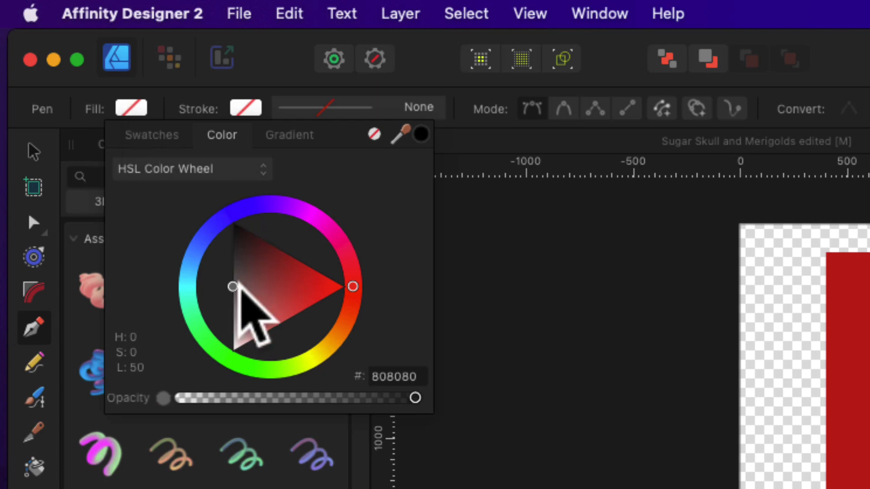
left_click_drag(233, 295, 231, 358)
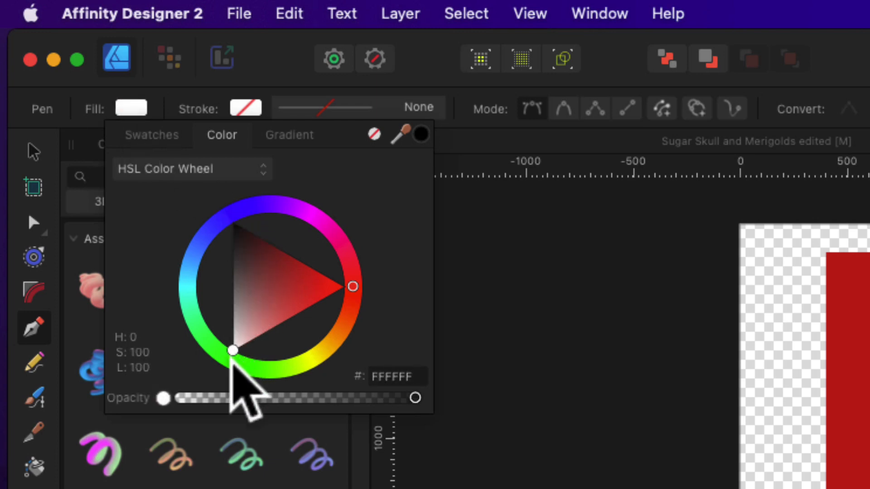
left_click(512, 226)
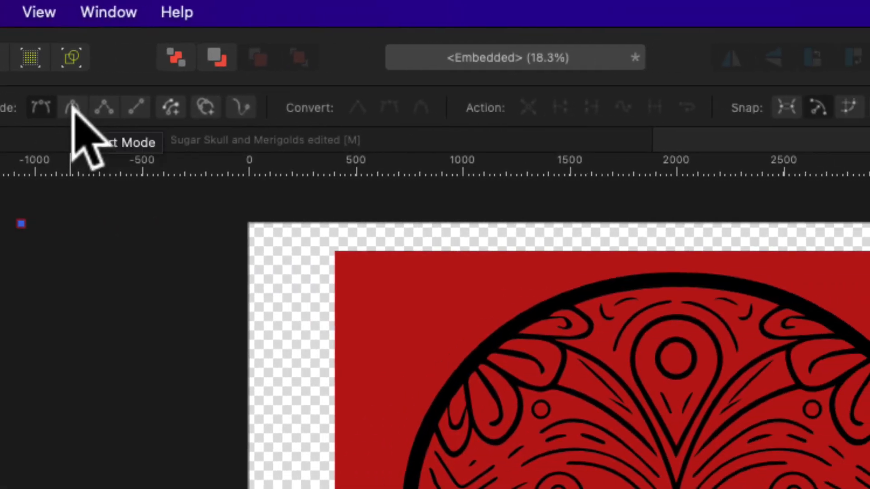
left_click(72, 109)
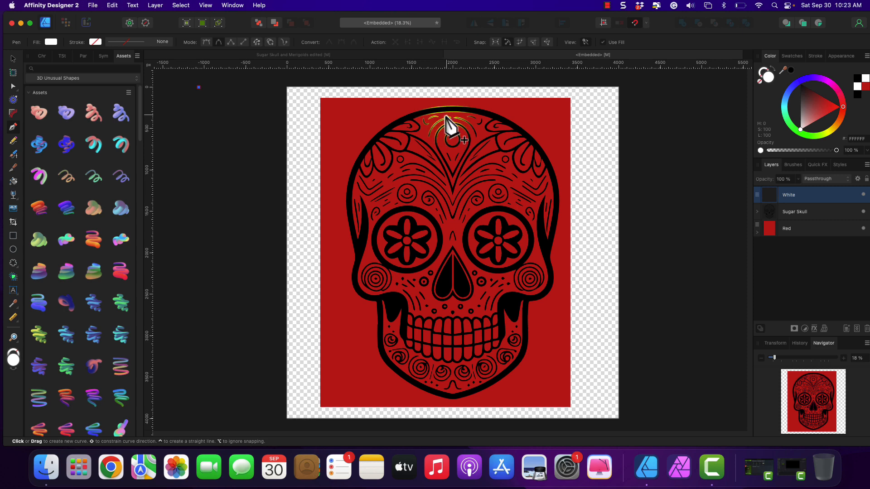
scroll(447, 115, "down", 1)
scroll(448, 115, "up", 3)
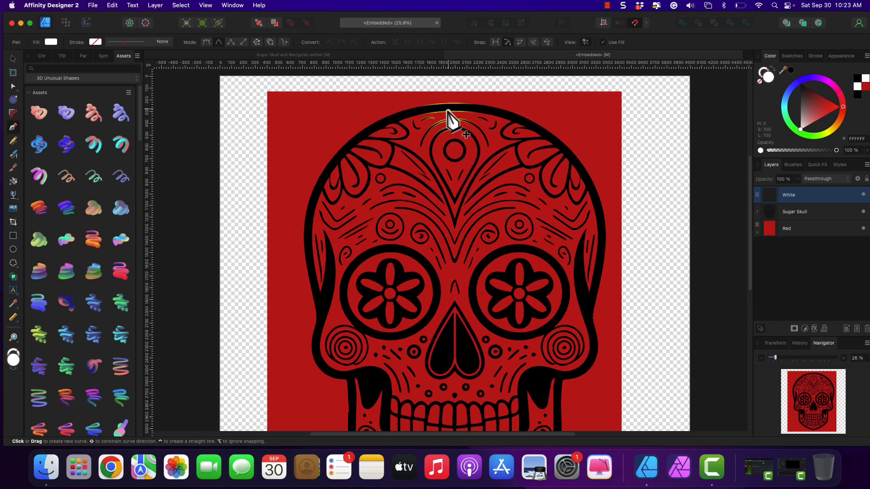
left_click(448, 111)
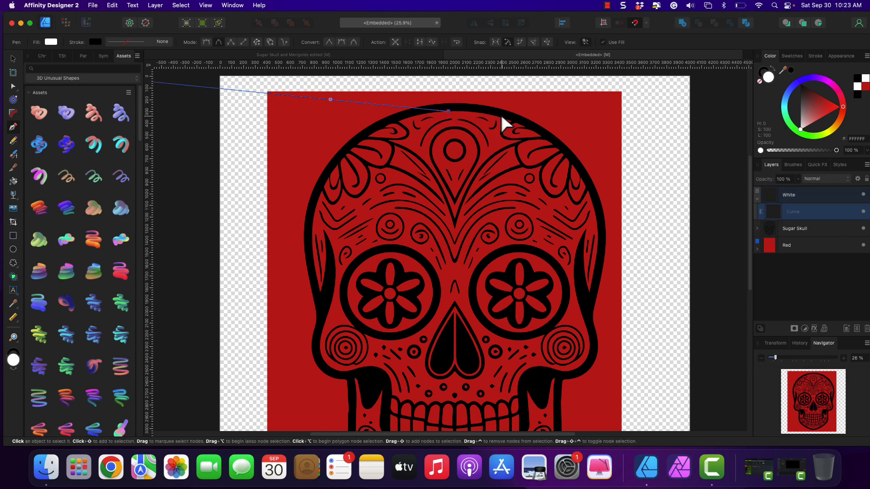
key("Escape")
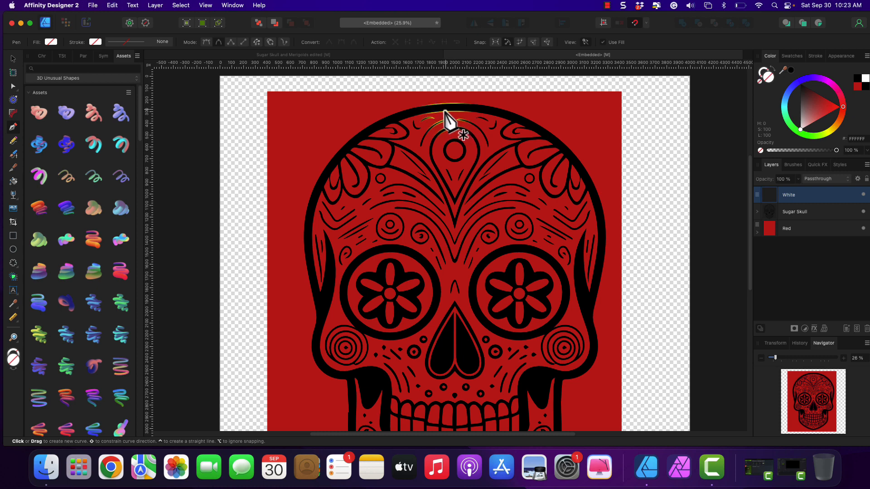
Trace the skull's outline with the Pen tool from the crown down its right side to the notch below the cheekbone
left_click(445, 108)
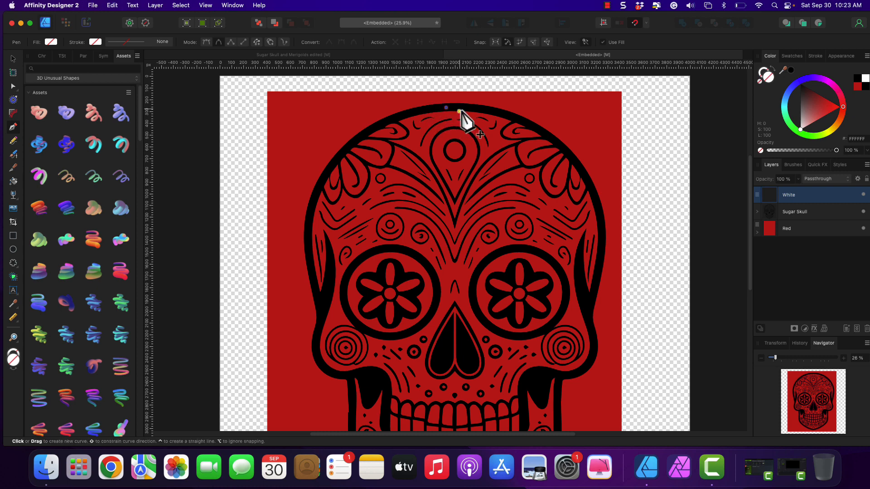
left_click(527, 123)
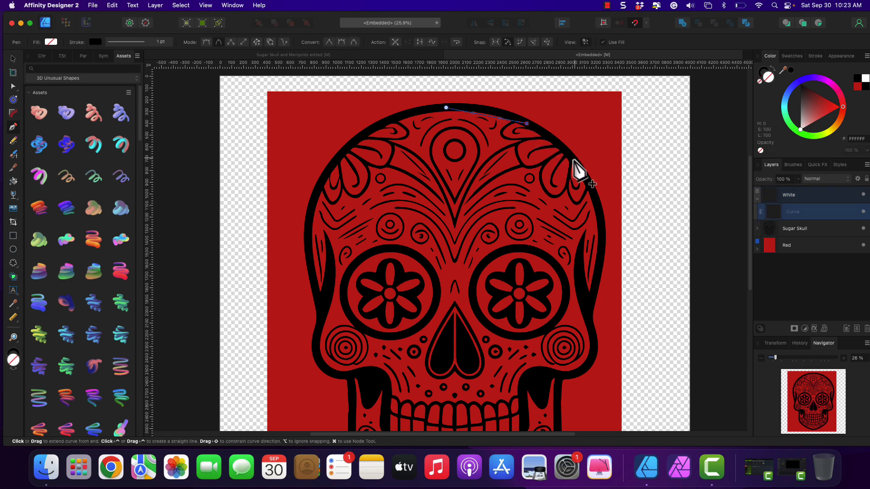
left_click(573, 162)
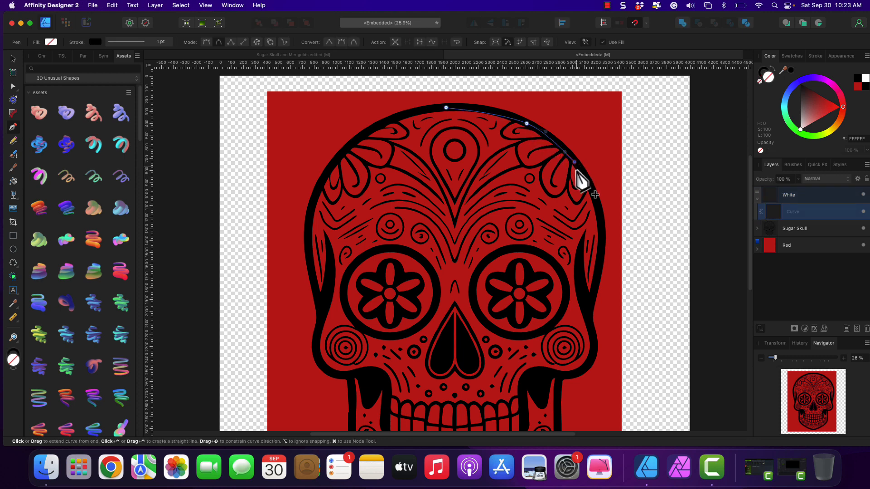
left_click(598, 211)
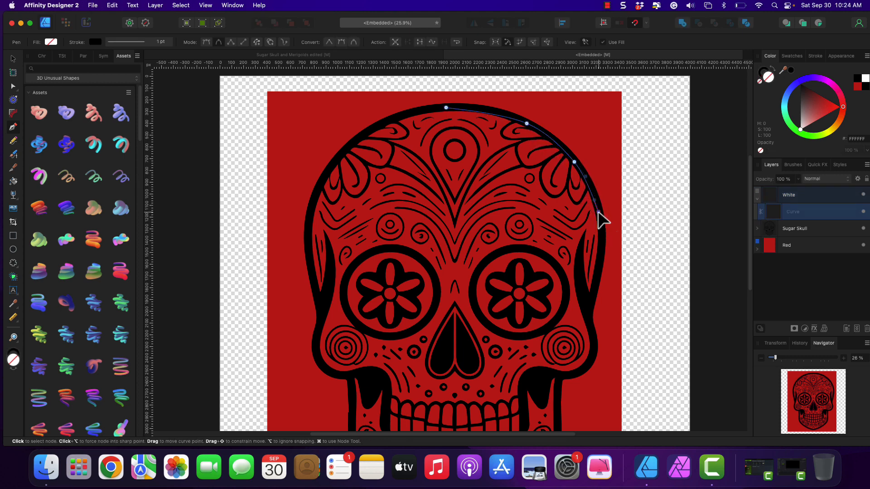
left_click(599, 269)
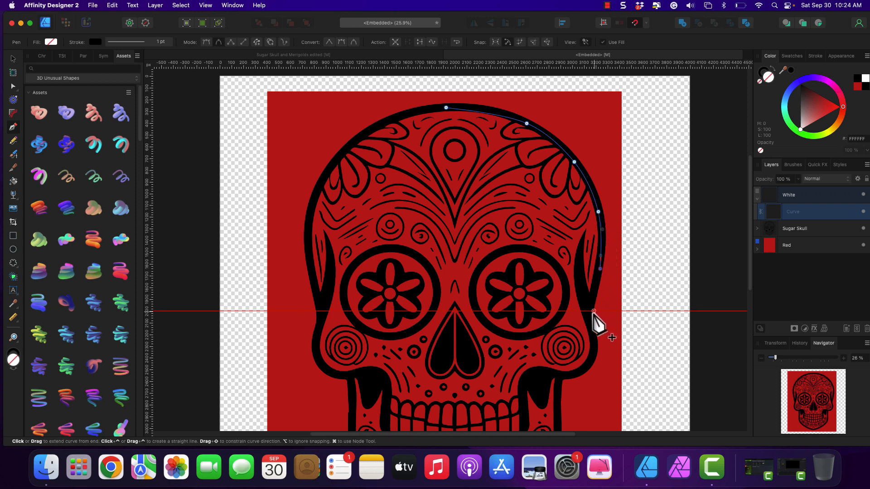
left_click_drag(588, 311, 594, 344)
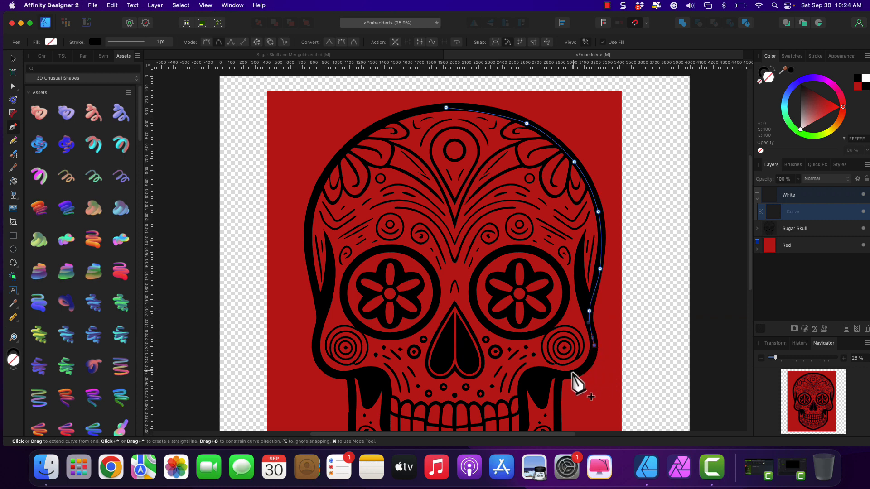
left_click(584, 370)
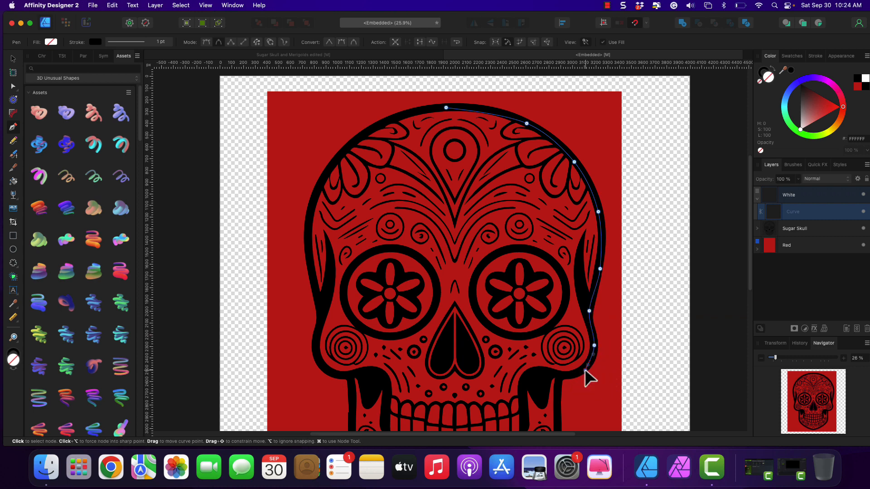
left_click(563, 377)
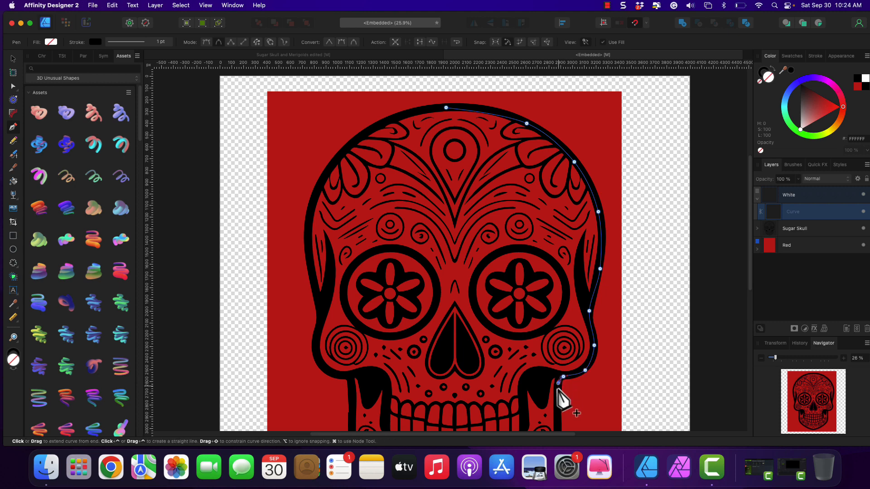
Continue the outline from the right cheekbone notch down along the jaw to the tip of the chin
key("Escape")
scroll(567, 388, "down", 3)
scroll(567, 391, "down", 4)
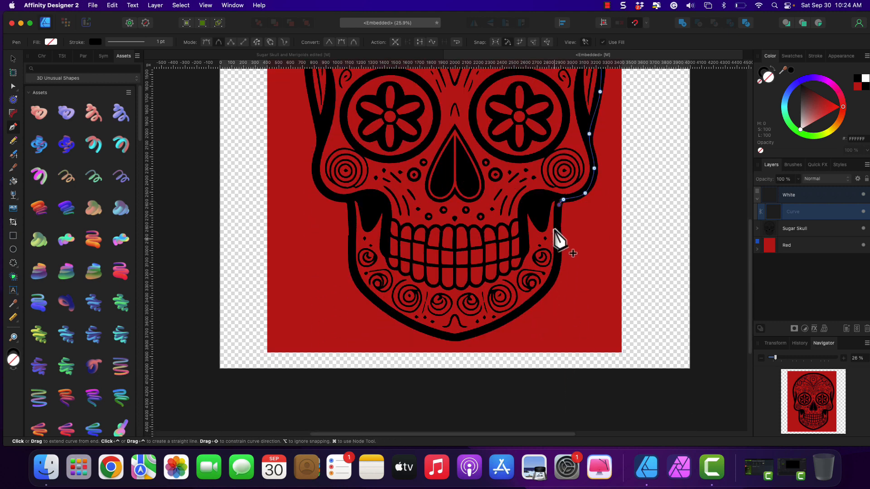
left_click(556, 223)
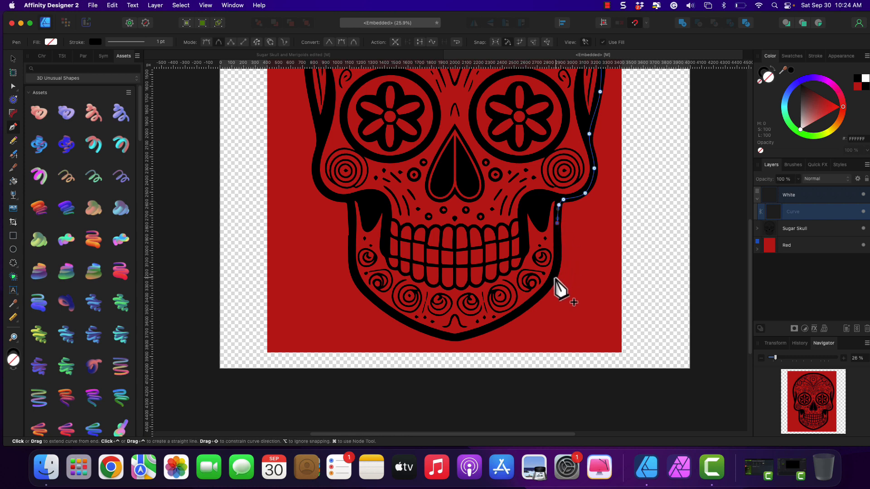
left_click_drag(557, 271, 496, 330)
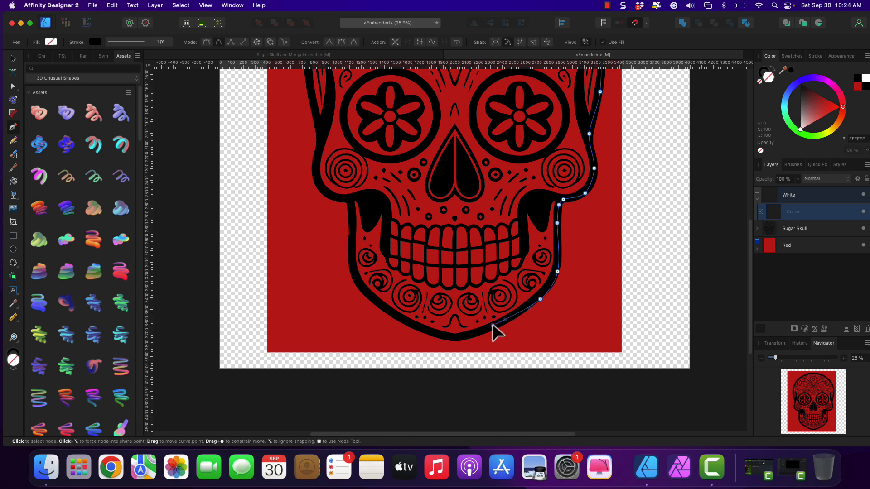
left_click(455, 339)
Extend the outline from the chin up the left jaw and around the underside of the left cheekbone
left_click(423, 331)
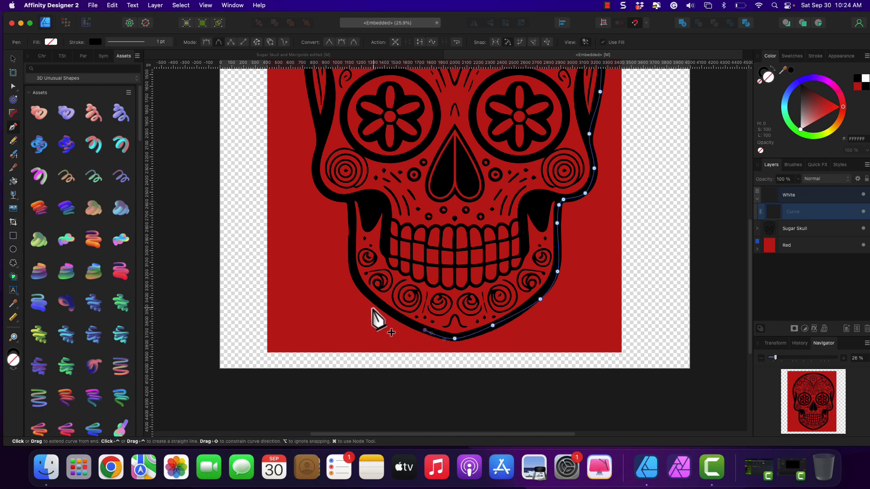
left_click(376, 303)
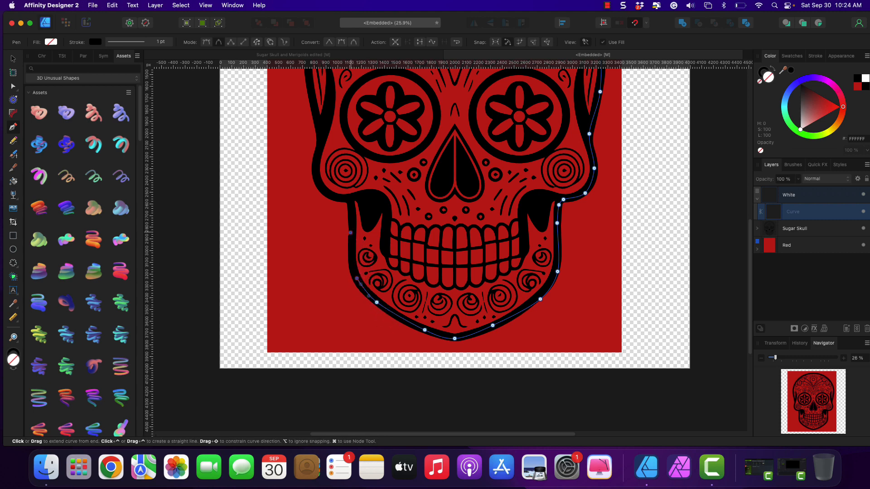
left_click_drag(350, 233, 350, 232)
left_click(350, 203)
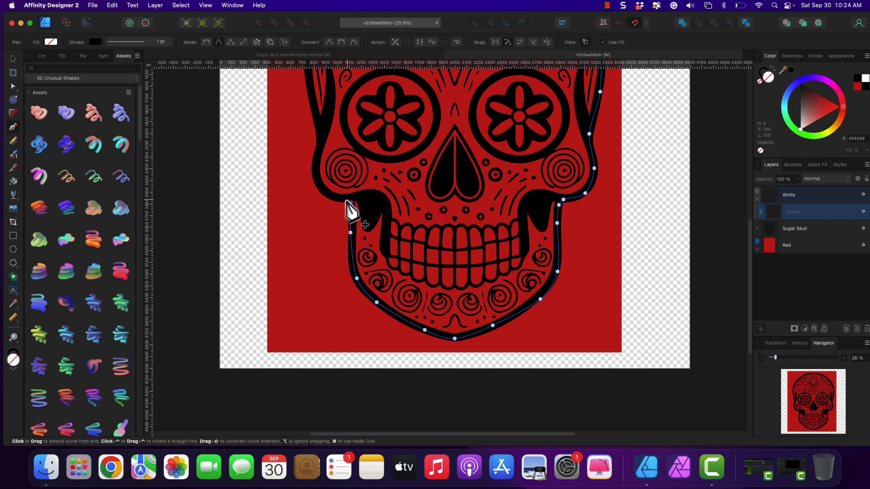
left_click(325, 190)
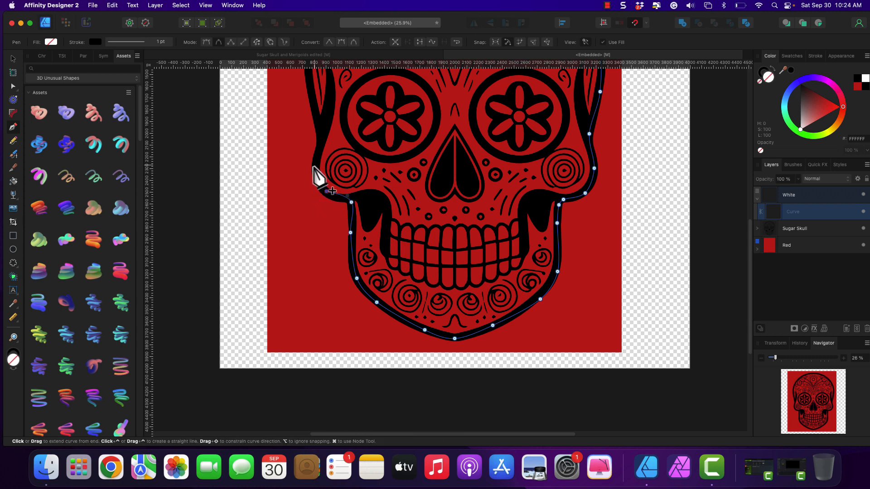
Trace the left cheek and cranium back up to the crown and close the curve at its starting node
scroll(317, 171, "up", 3)
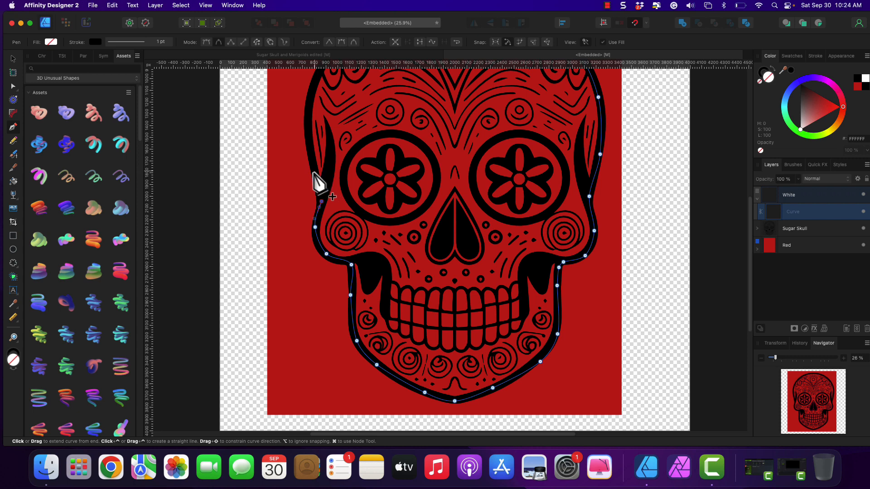
scroll(312, 171, "up", 1)
scroll(318, 181, "up", 1)
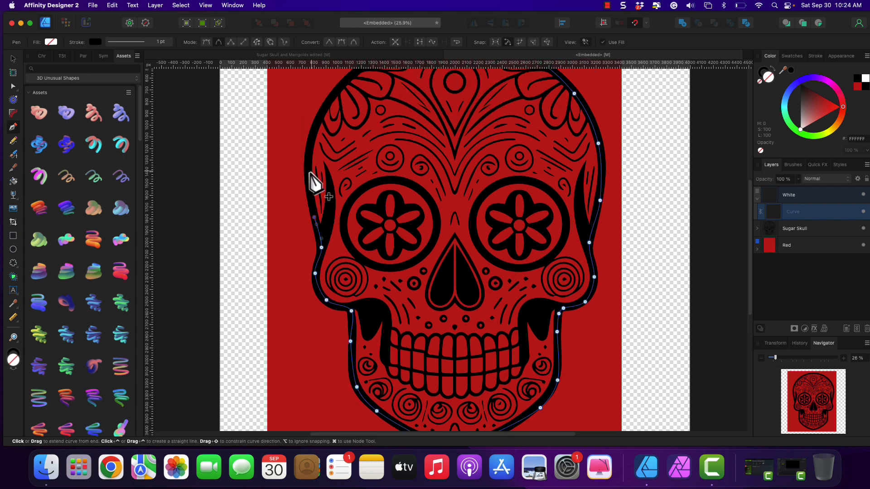
scroll(311, 177, "up", 1)
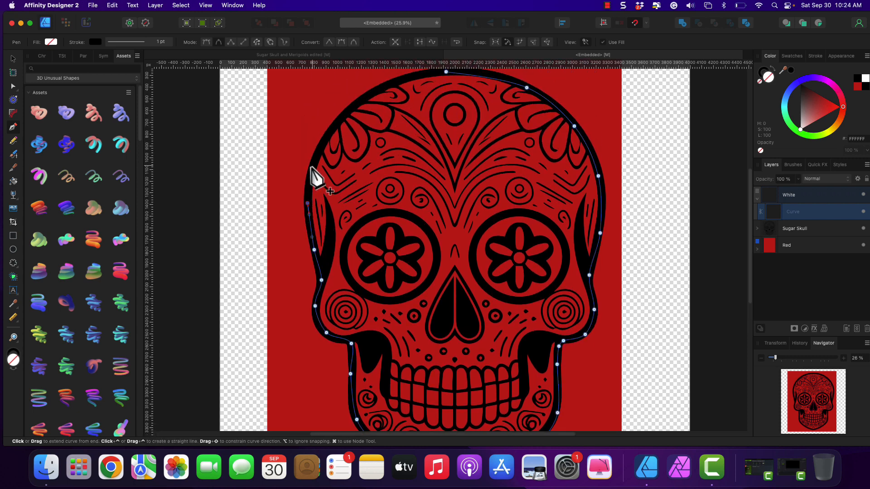
left_click(328, 132)
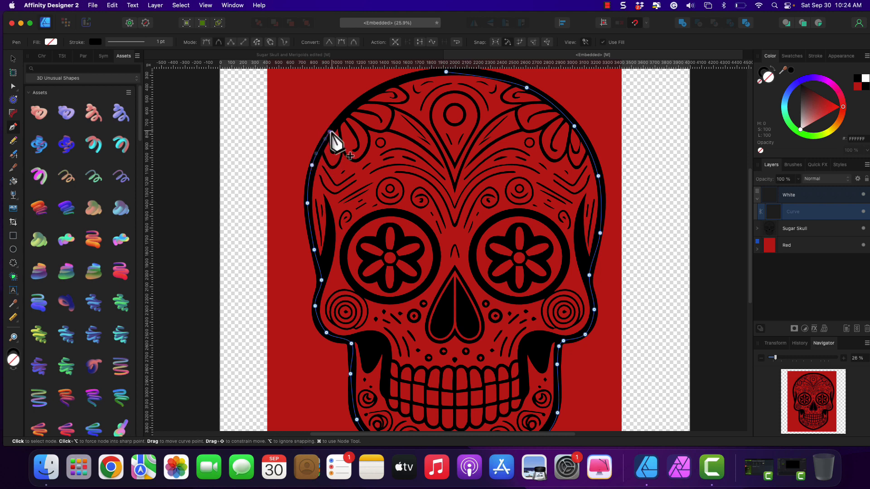
left_click(361, 101)
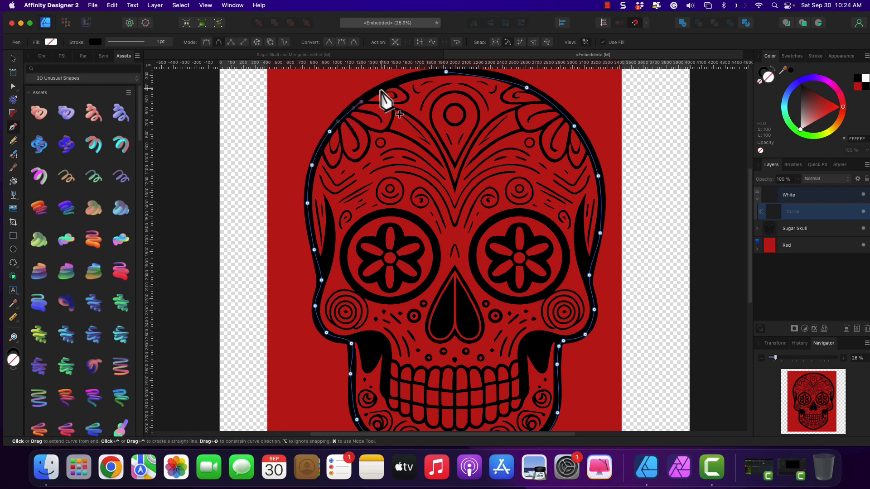
left_click(422, 75)
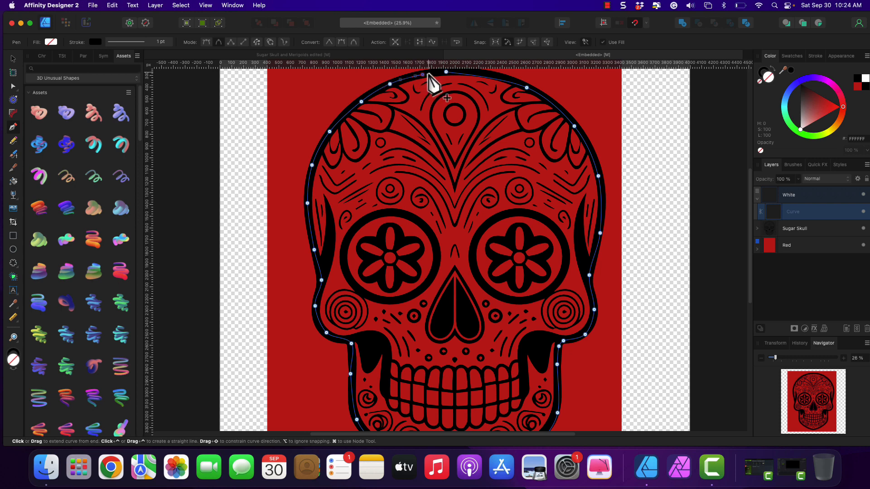
left_click(445, 73)
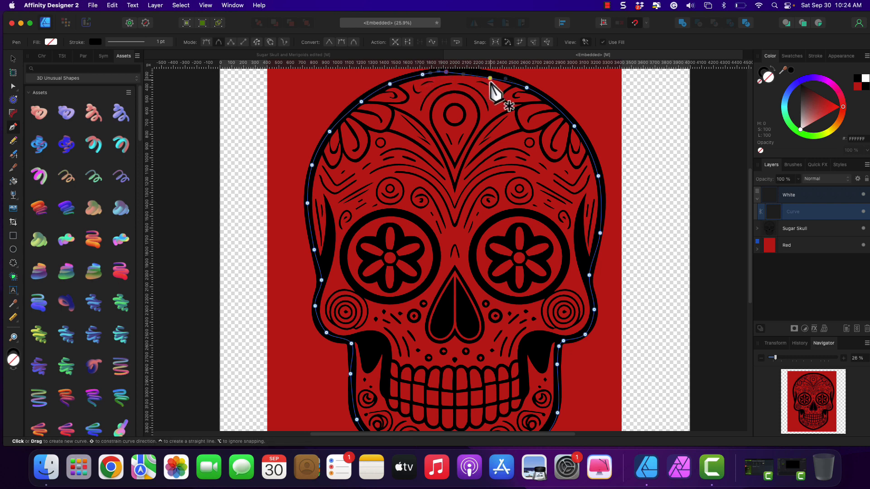
Select the traced skull curve in the White layer and fill it with near-white FFF5F5
left_click(793, 192)
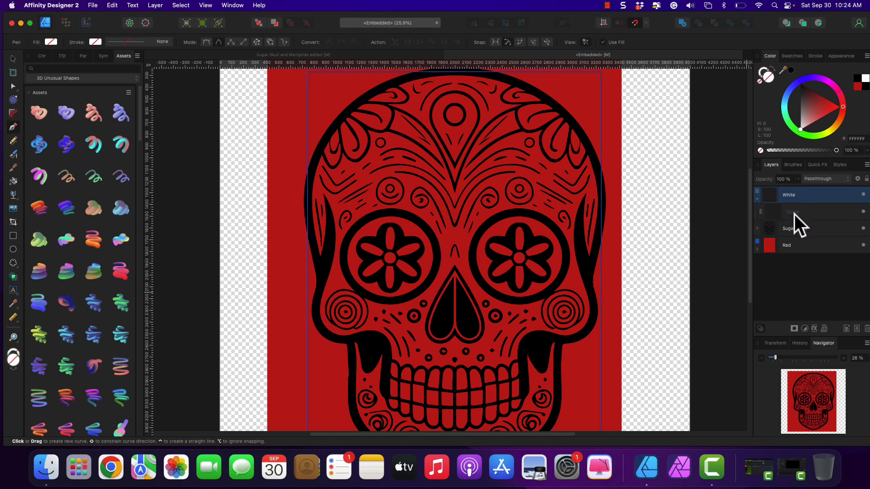
left_click(794, 212)
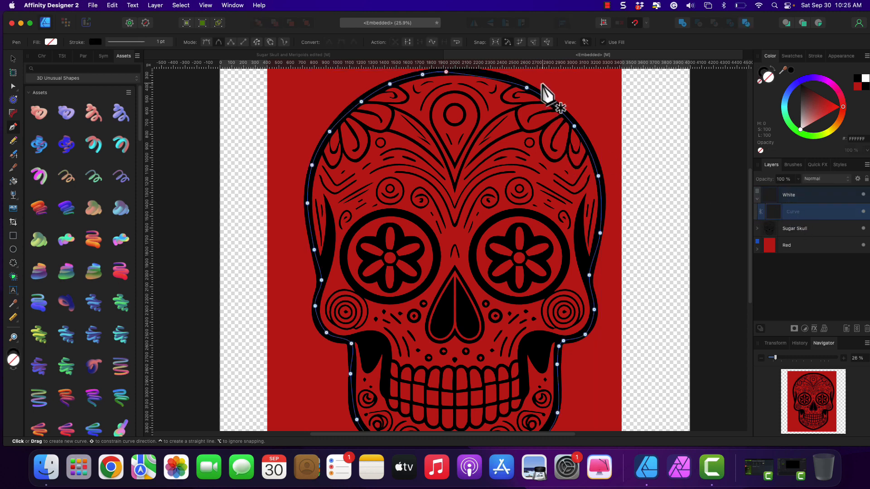
left_click(51, 42)
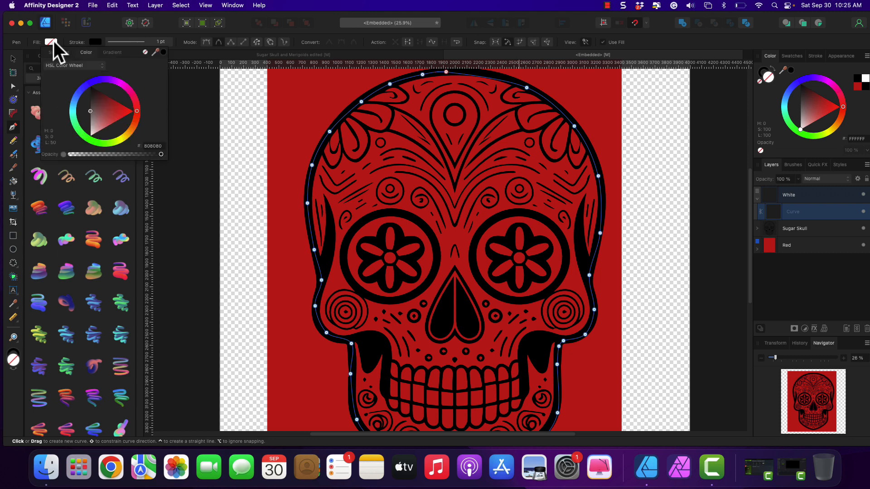
left_click_drag(88, 110, 91, 141)
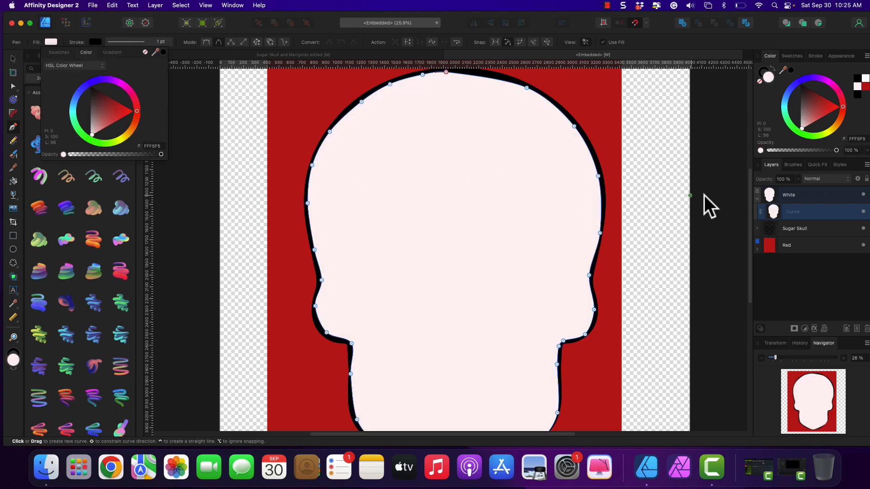
Collapse the White layer and move it between the Sugar Skull and Red layers
left_click(757, 199)
left_click(757, 200)
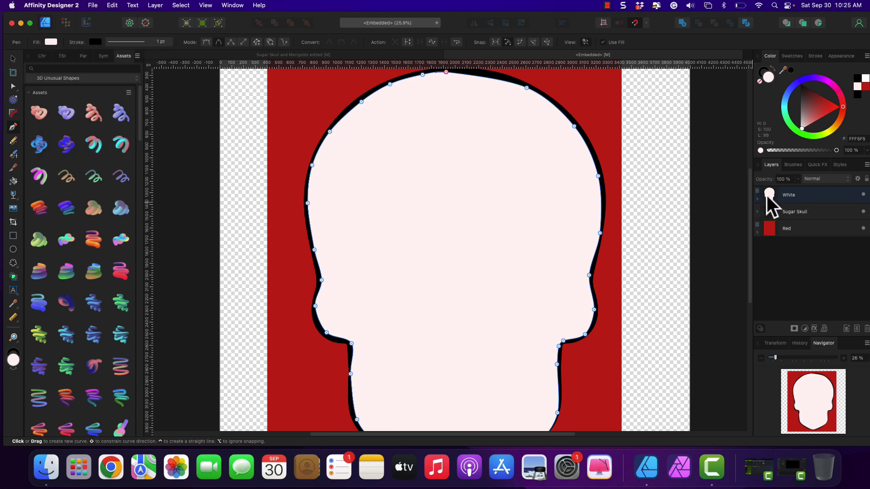
mouse_move(783, 194)
left_mouse_down()
mouse_move(783, 215)
mouse_move(779, 190)
left_mouse_up()
scroll(552, 313, "down", 3)
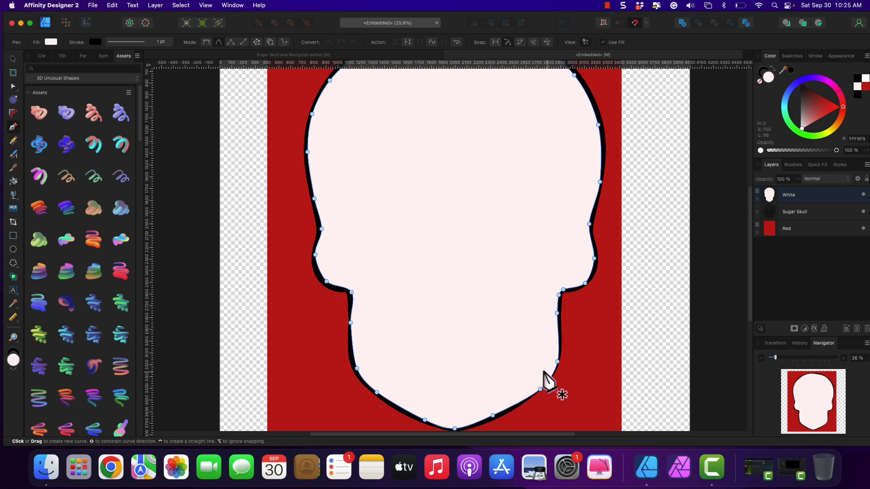
scroll(544, 372, "up", 4)
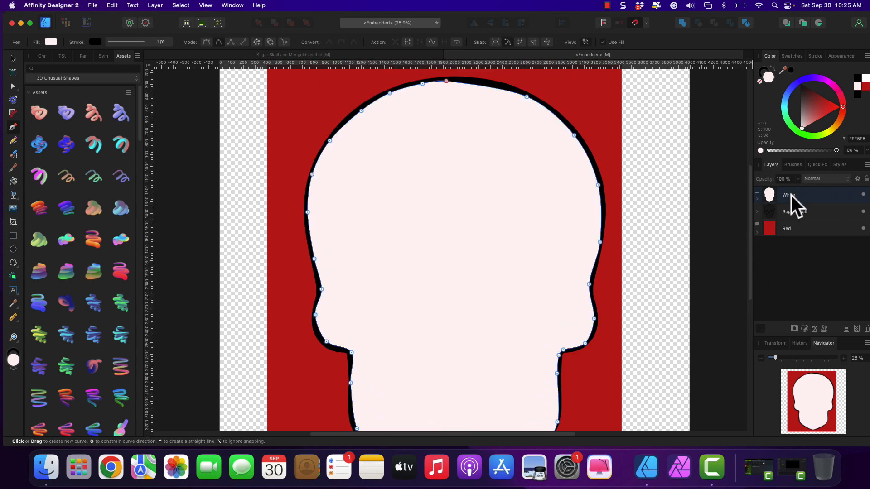
left_click_drag(791, 198, 792, 224)
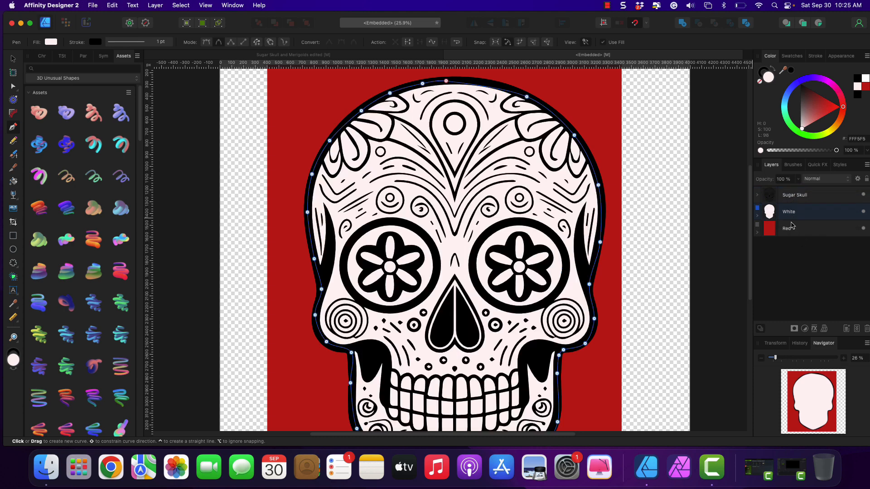
Switch to the Move tool and examine how the white shape fits within the skull's outline from crown to chin
scroll(636, 242, "down", 5)
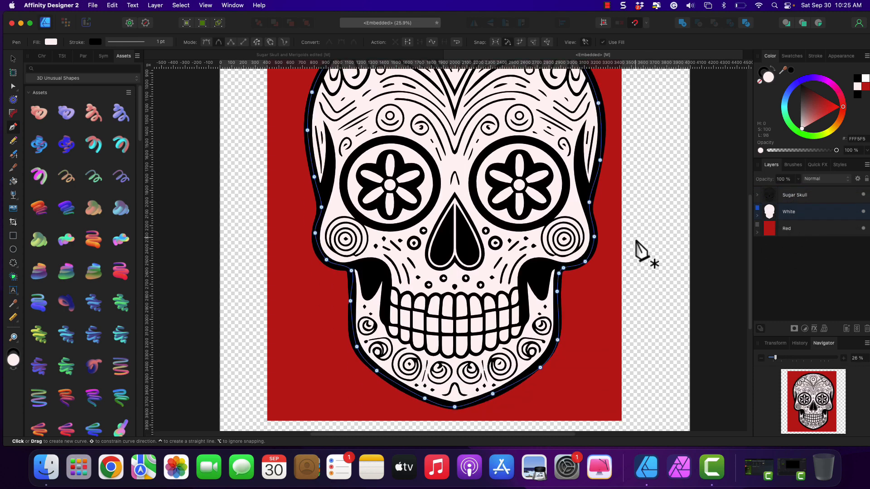
left_click(713, 262)
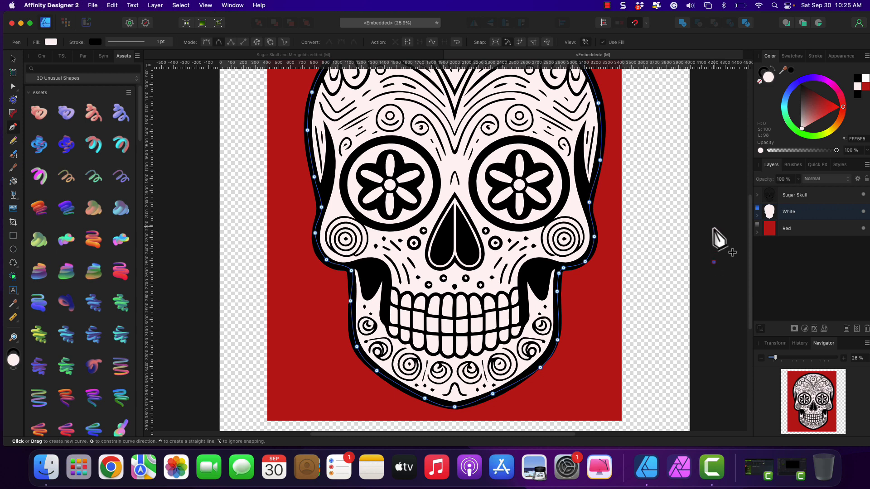
left_click(13, 59)
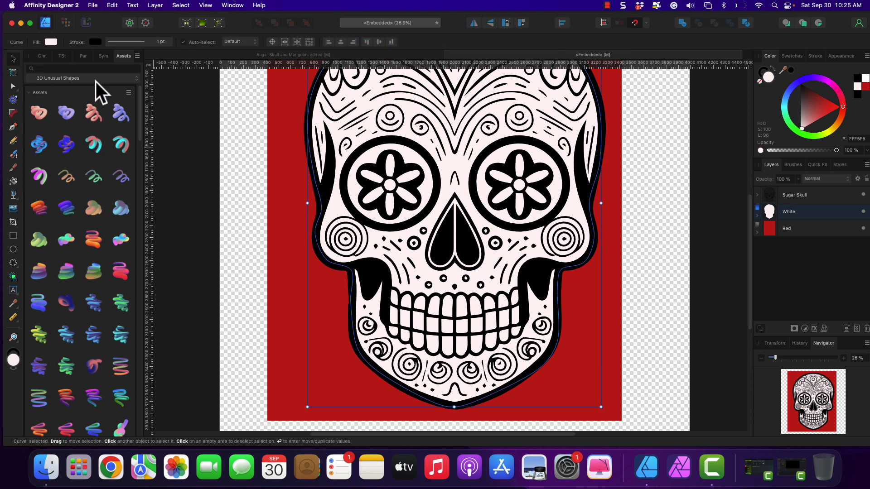
scroll(572, 258, "up", 3)
scroll(572, 258, "up", 2)
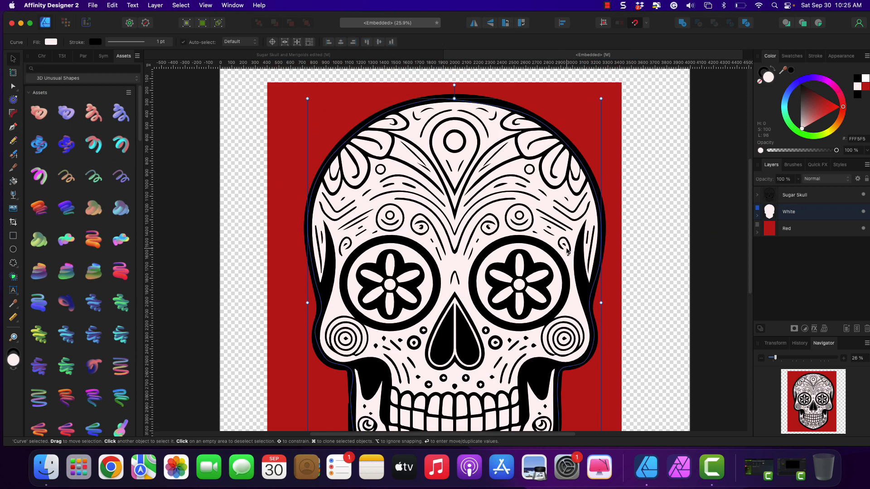
scroll(568, 251, "down", 6)
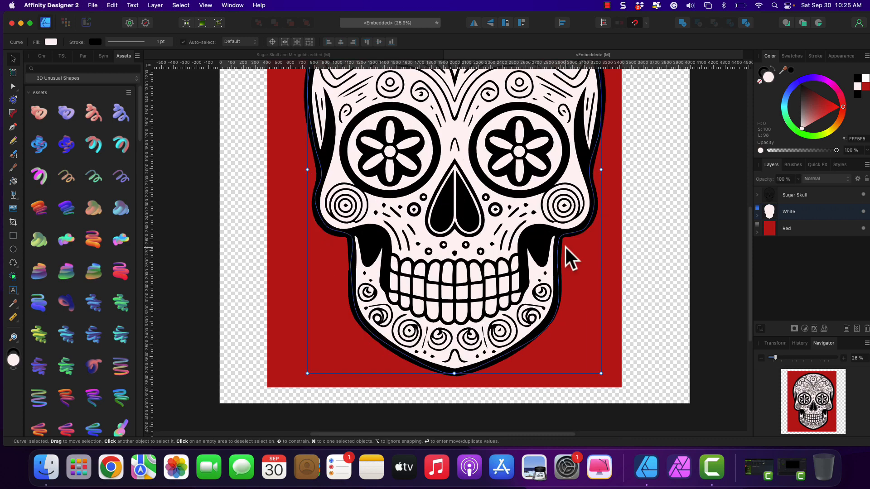
Check the backed skull against the marigold pattern in the Sugar Skull and Merigolds document and return to the embedded document
scroll(570, 259, "up", 5)
scroll(608, 253, "up", 2)
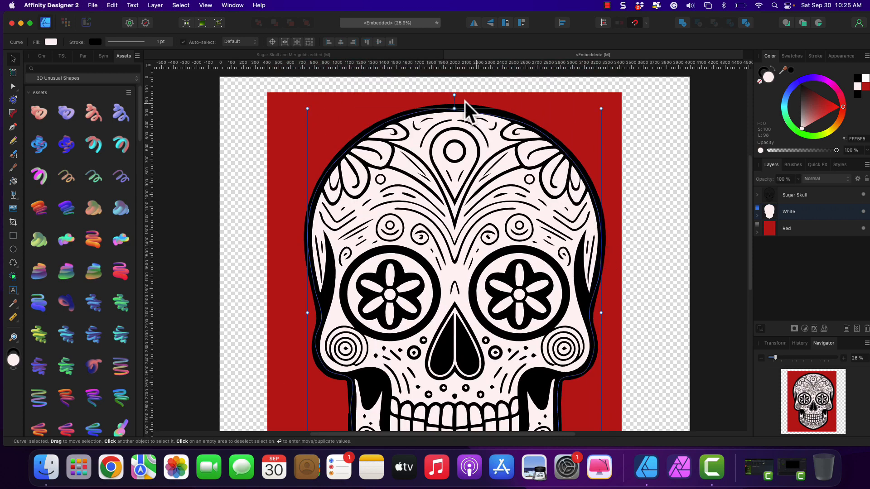
left_click(389, 53)
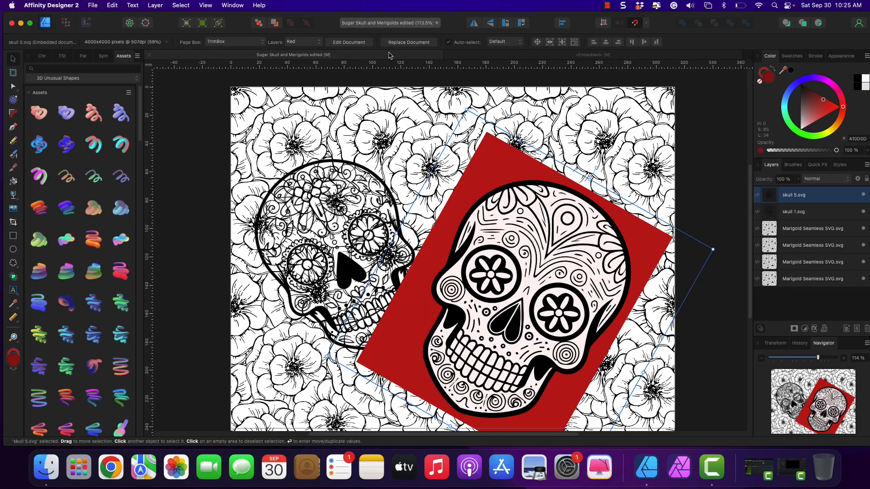
left_click(502, 55)
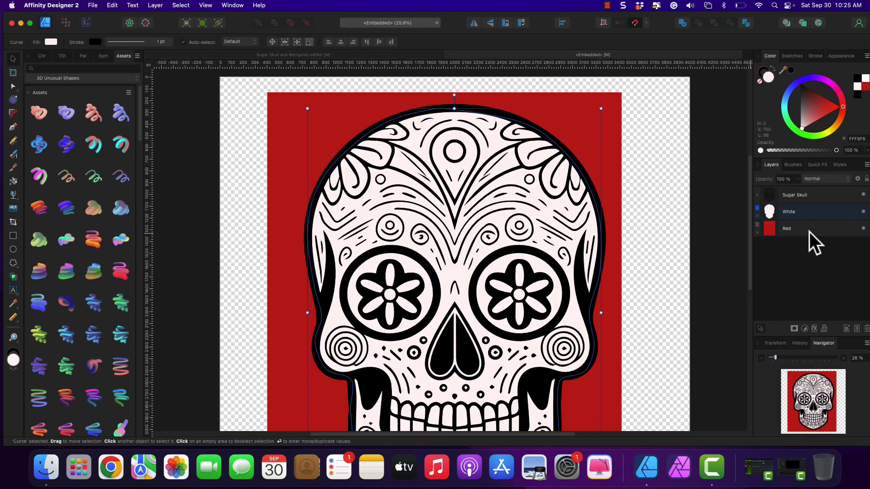
Hide the Red layer and check the white-backed skull over the marigolds in the main document
left_click(863, 229)
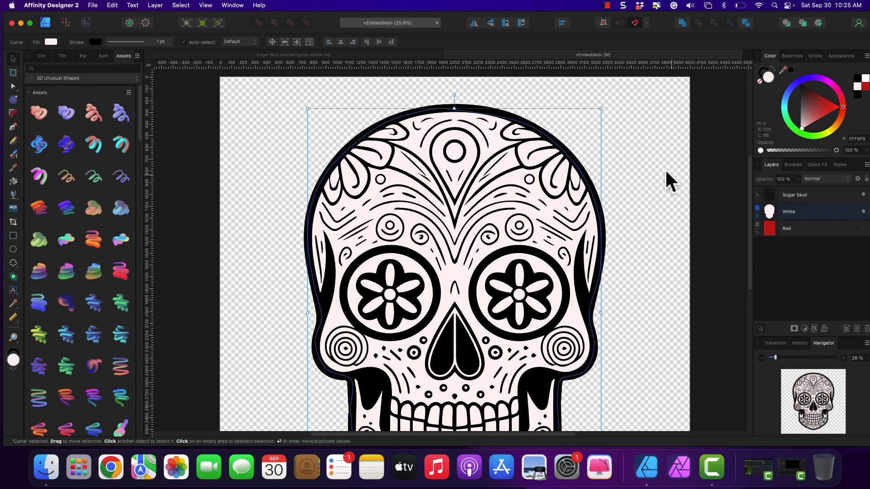
left_click(410, 55)
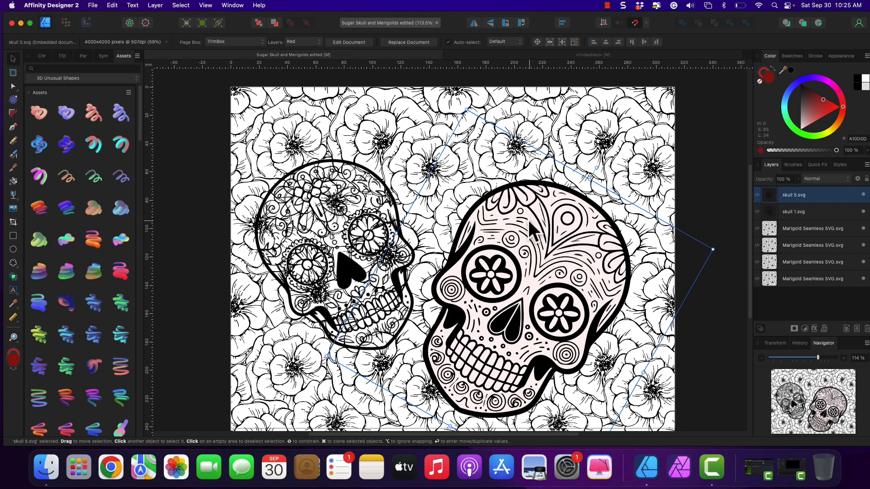
scroll(562, 240, "down", 2)
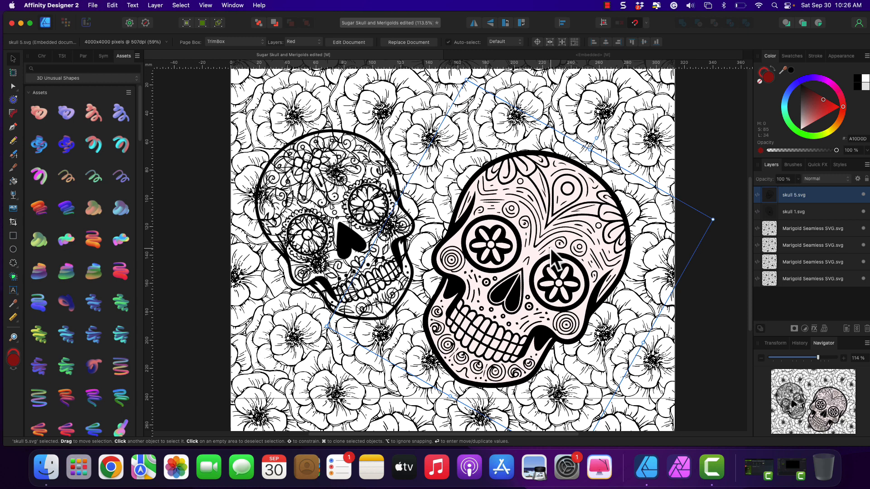
Open the embedded skull 1.svg for editing and inspect the curves inside its nested groups
left_click(770, 210)
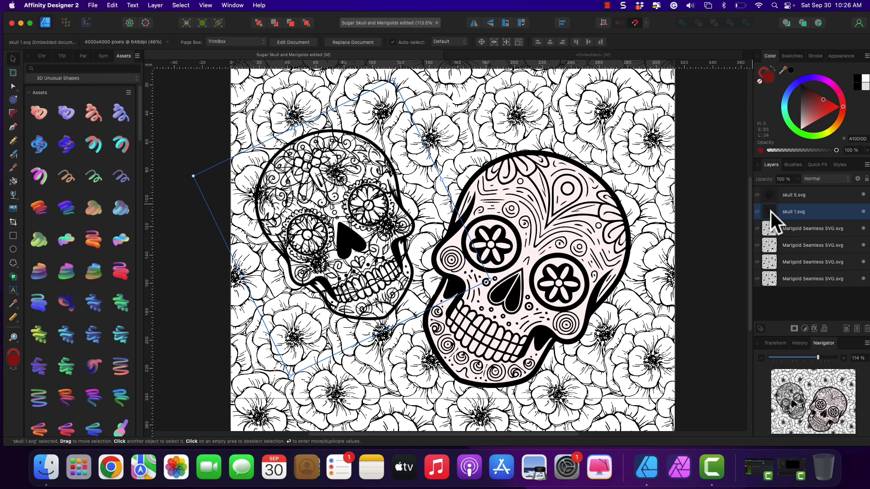
double_click(771, 211)
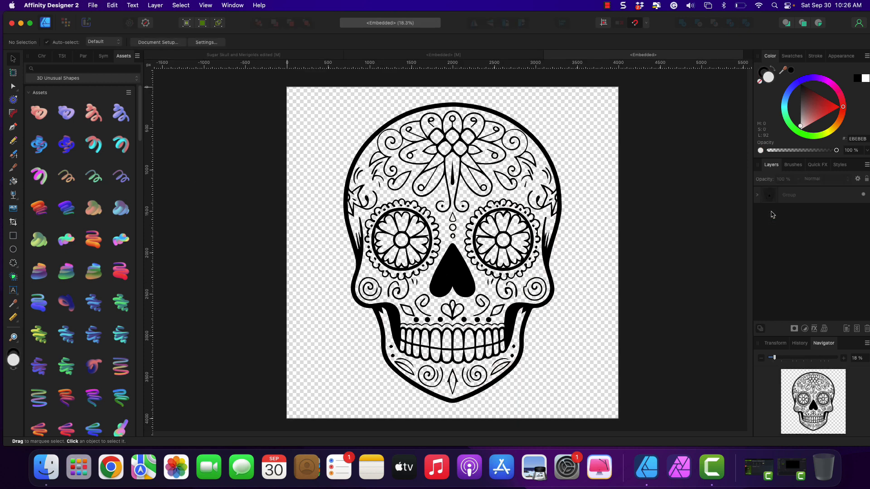
left_click(757, 195)
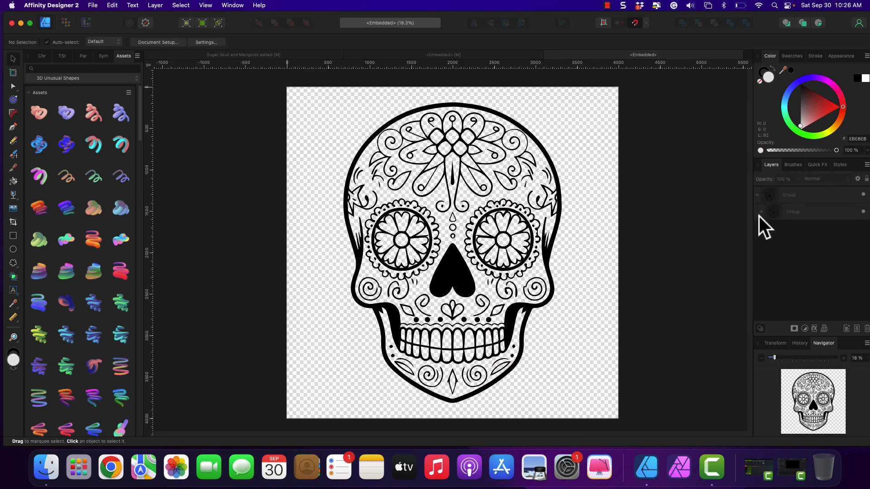
left_click(760, 211)
left_click(797, 229)
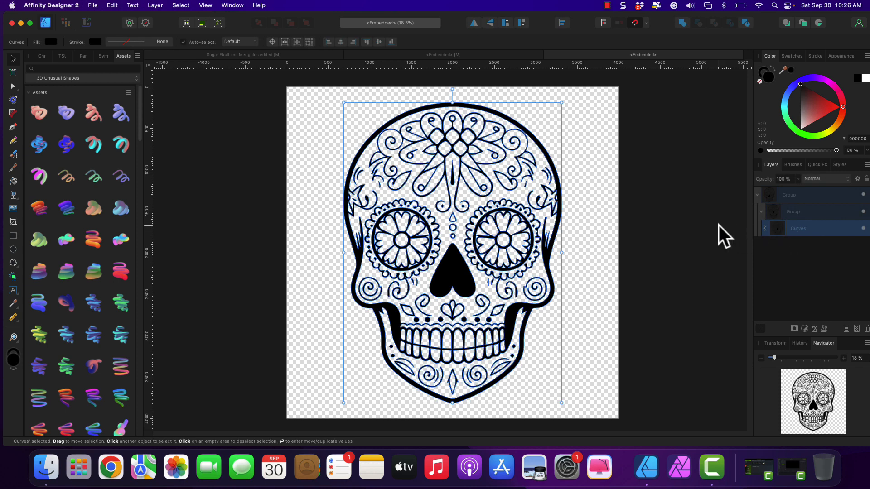
left_click(760, 211)
left_click(757, 195)
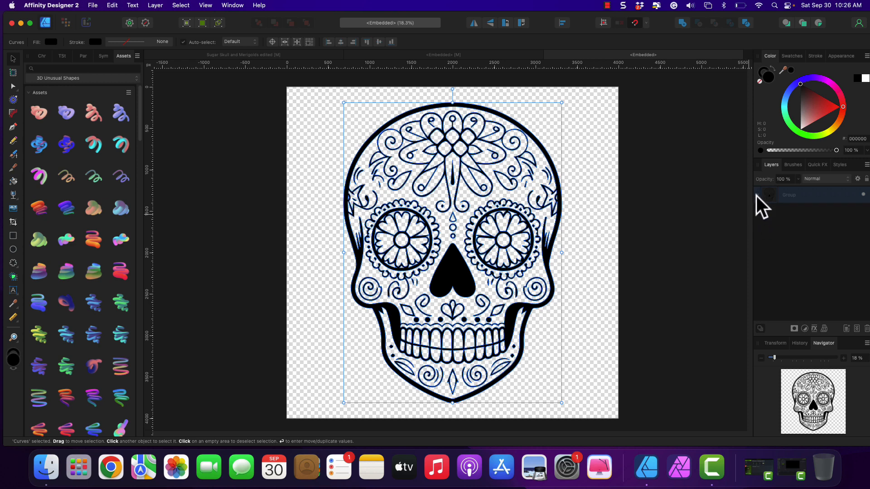
Add a layer above the skull group, naming the group Sugar Skull 2 and the new layer Red
left_click(807, 201)
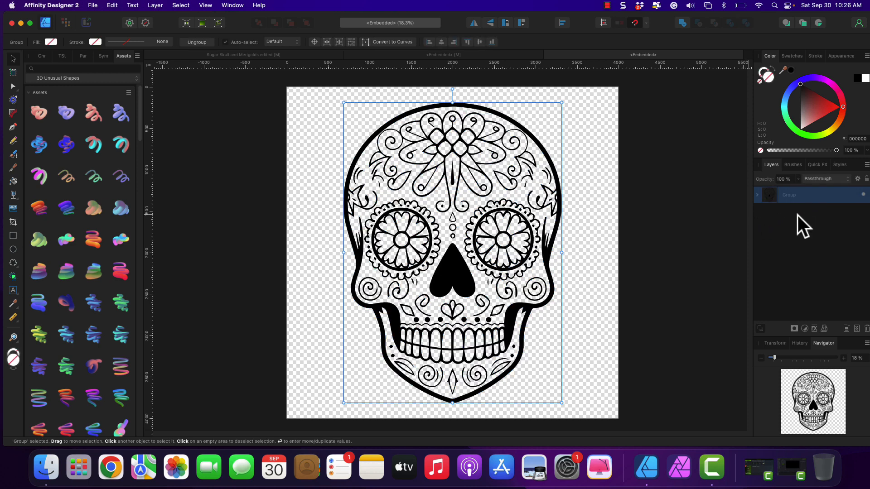
left_click(846, 329)
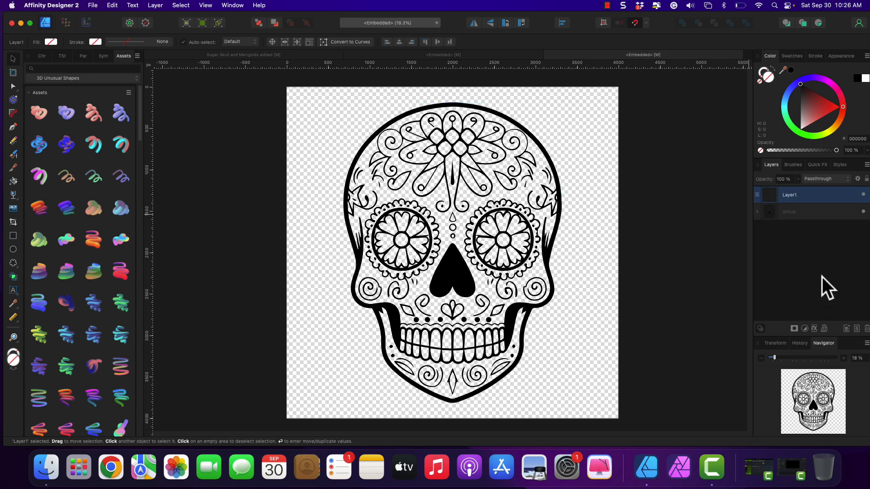
double_click(792, 213)
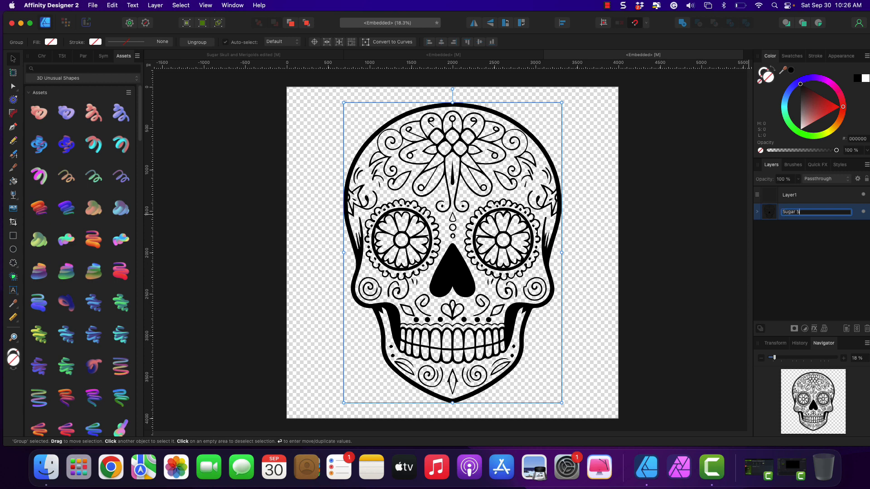
type("Sugar Skull 2")
key("Return")
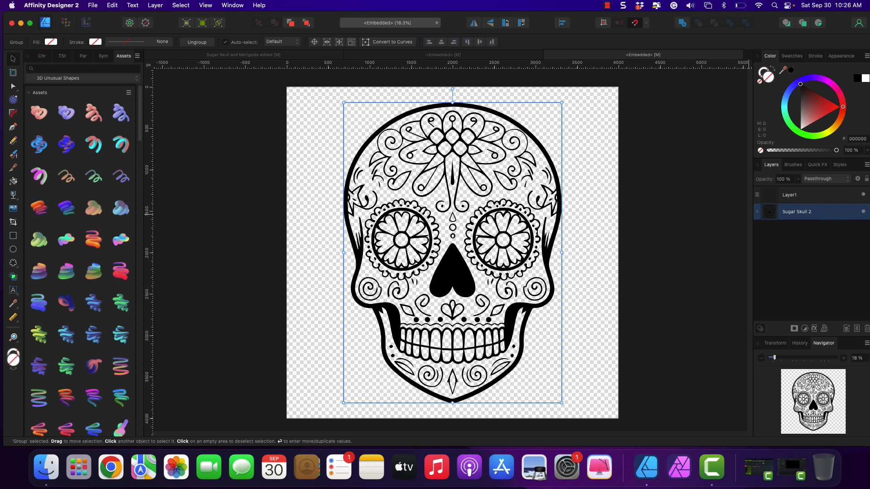
double_click(787, 195)
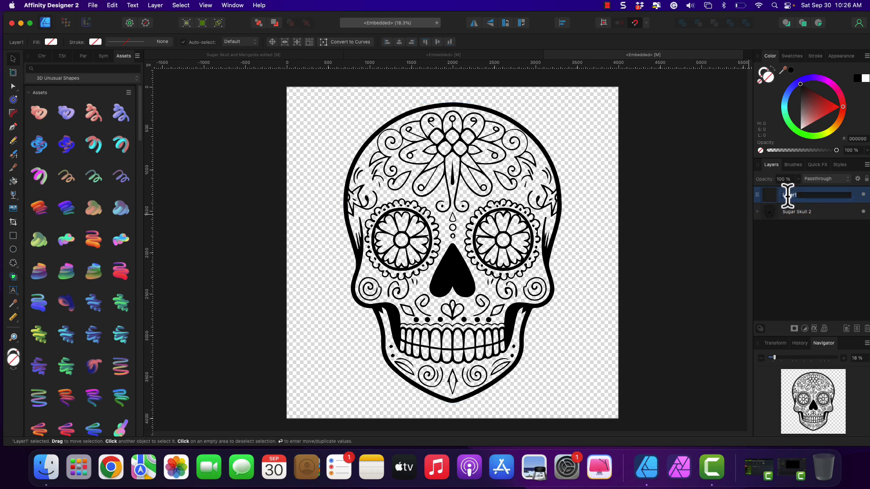
type("Red")
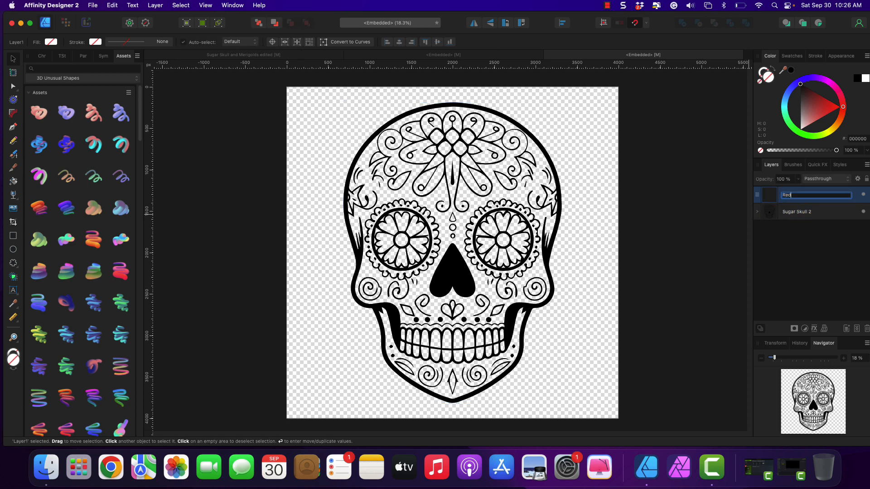
key("Return")
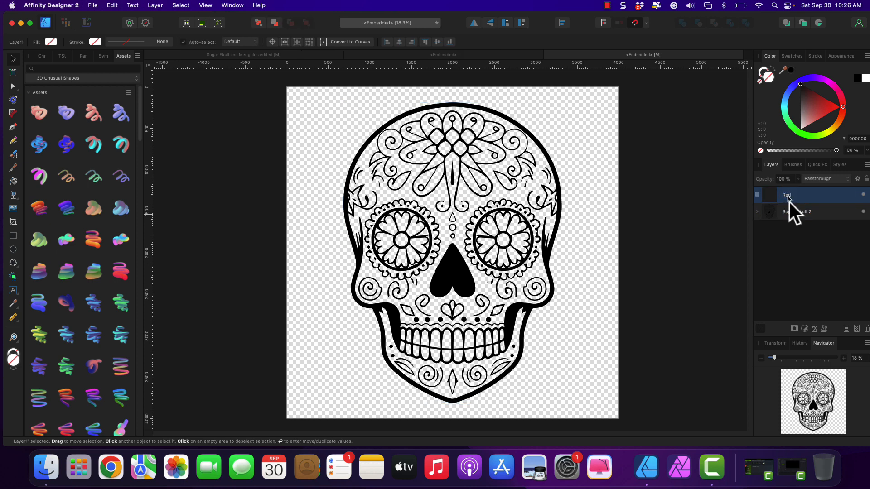
Add another layer at the top of the stack and name it White flood fill
left_click(846, 328)
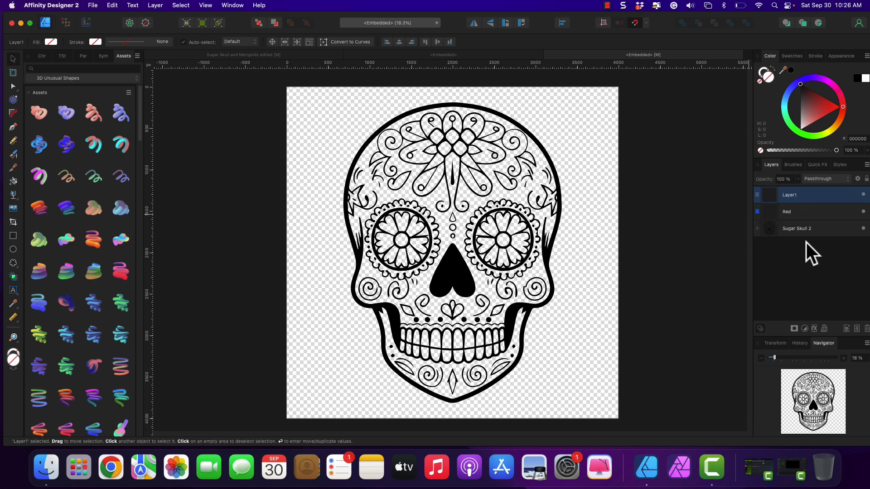
double_click(788, 197)
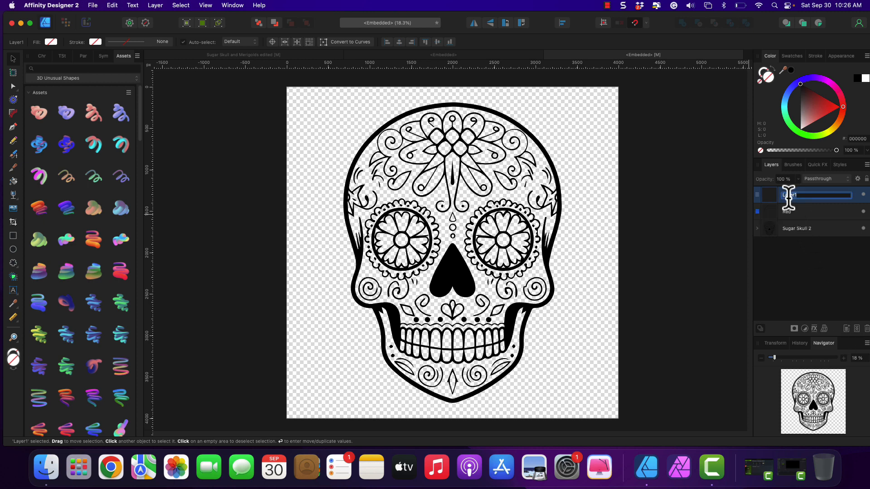
type("White flood fil")
key("Return")
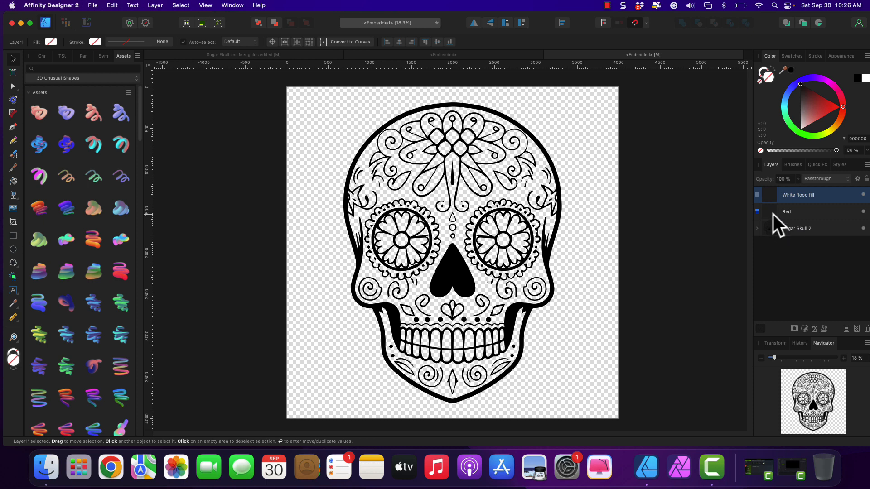
Move the Red layer beneath Sugar Skull 2 and draw a rectangle in it behind the skull, filled with dark red B70A0A
left_click_drag(772, 213, 773, 238)
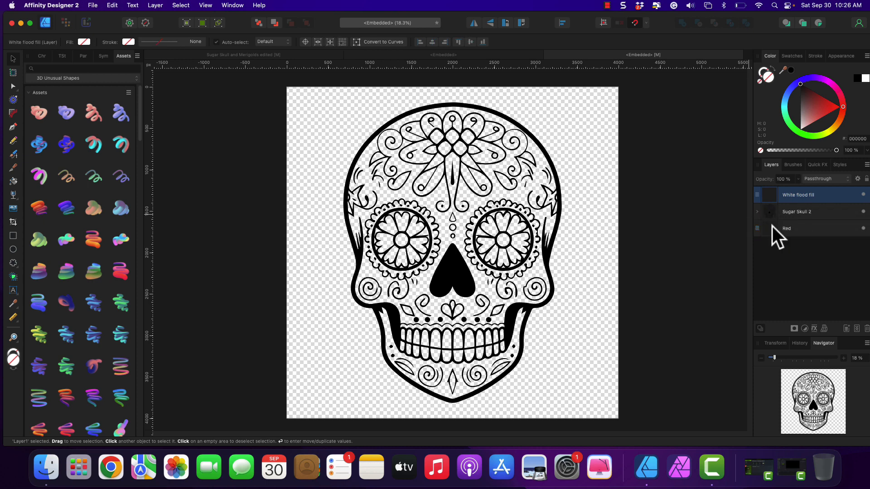
left_click(774, 228)
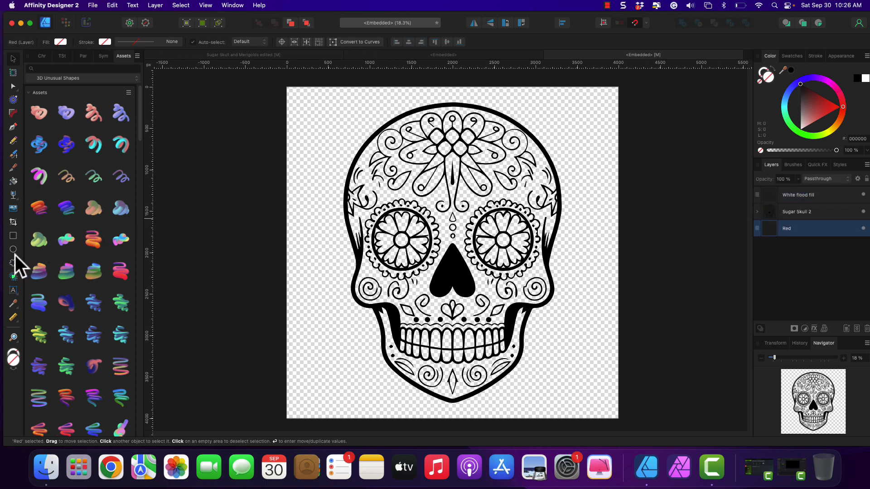
left_click(13, 236)
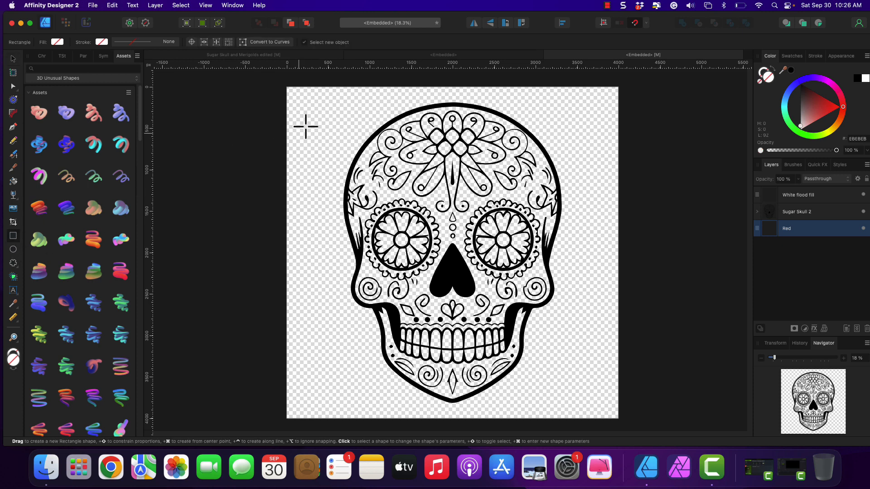
left_click_drag(315, 103, 580, 402)
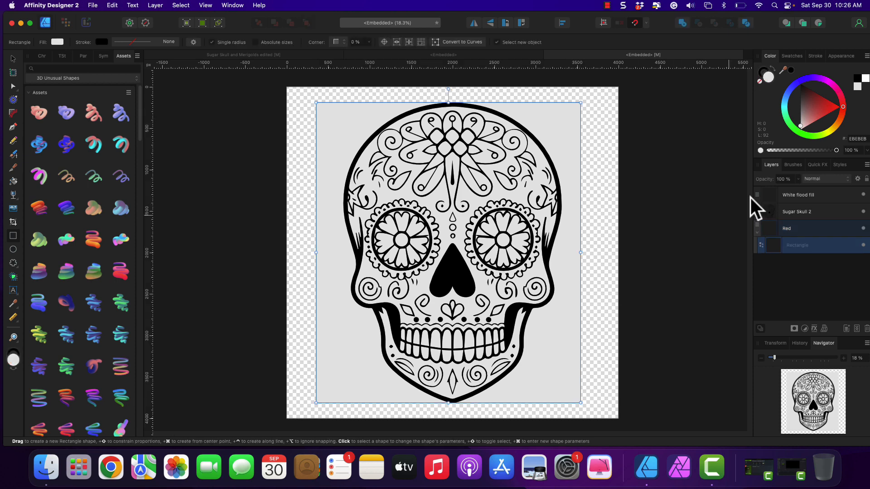
left_click(827, 101)
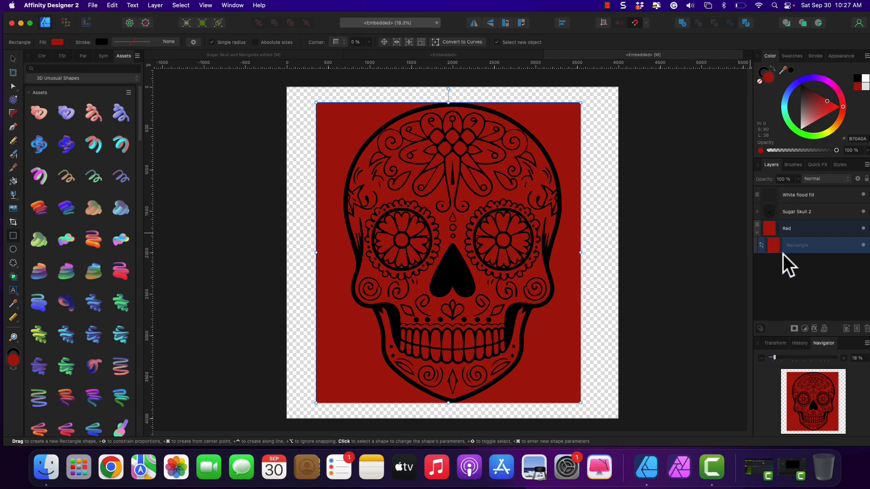
left_click_drag(758, 234, 757, 230)
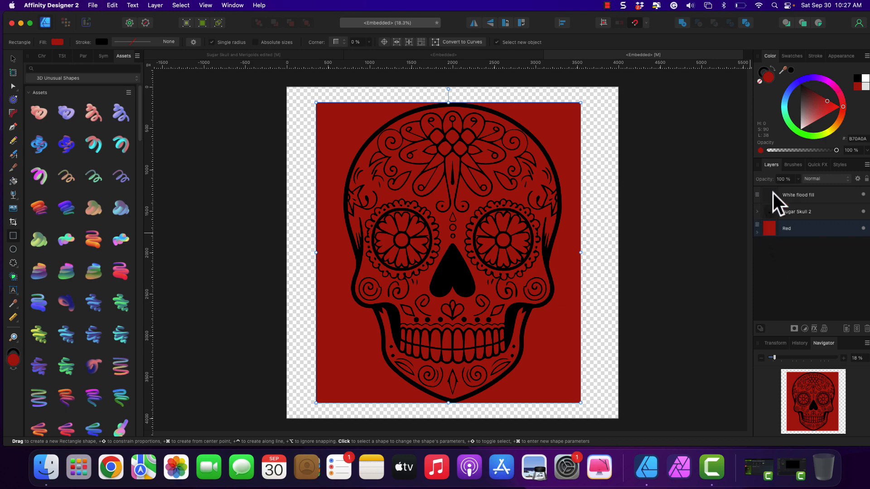
Set up the Vector Flood Fill tool with white FFFFFF and select the curves nested inside Sugar Skull 2
left_click(791, 196)
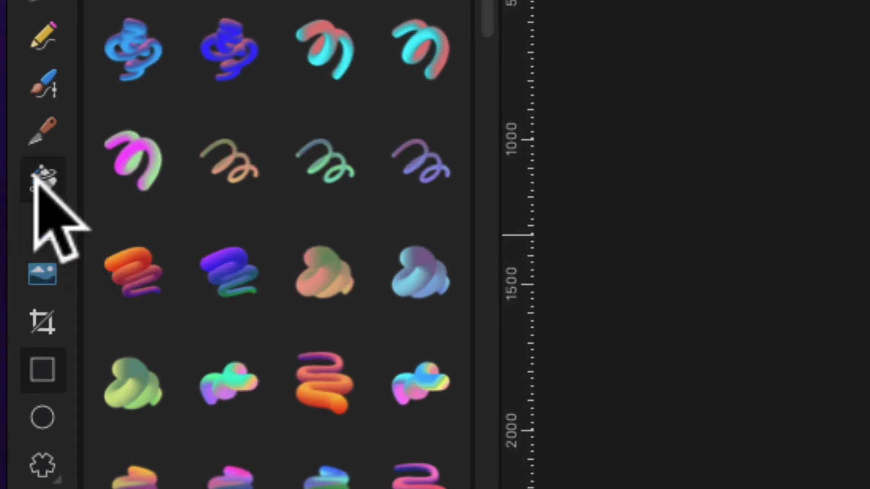
left_click(26, 178)
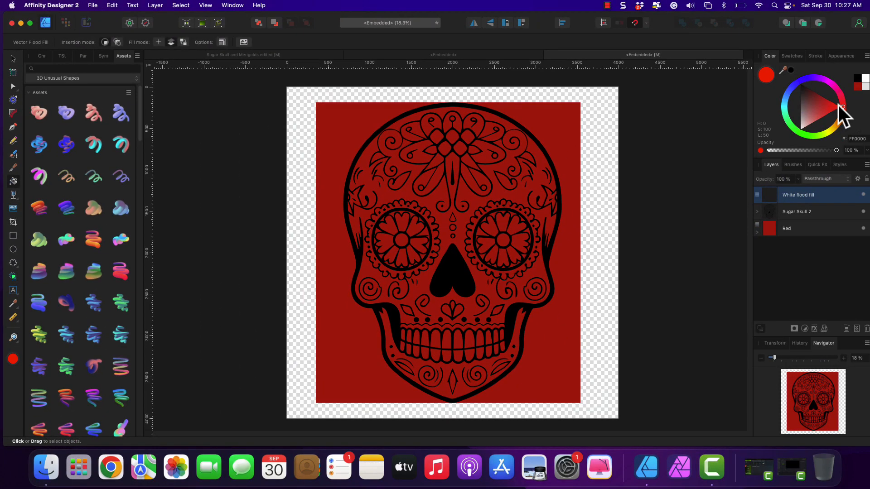
left_click_drag(838, 106, 796, 133)
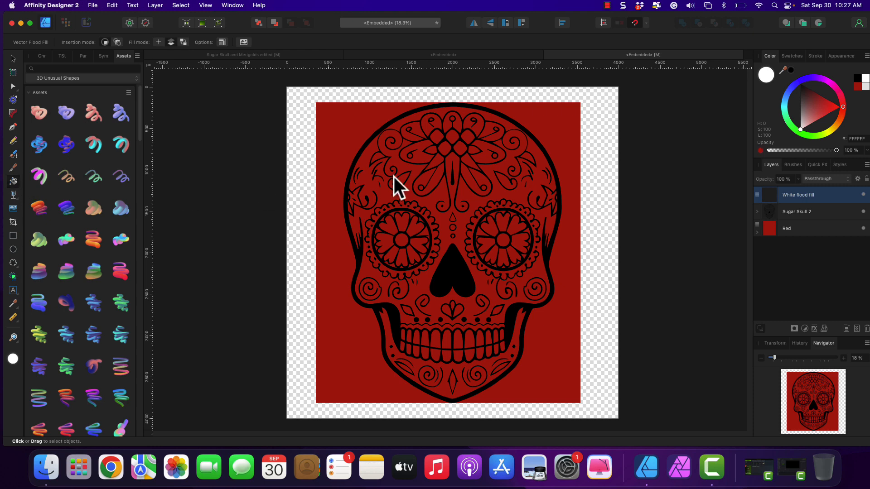
left_click(759, 213)
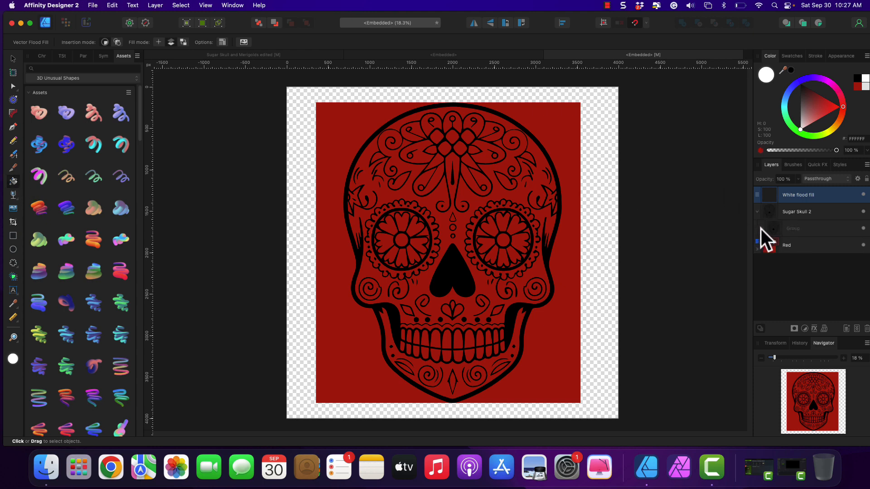
left_click(760, 229)
left_click(785, 245)
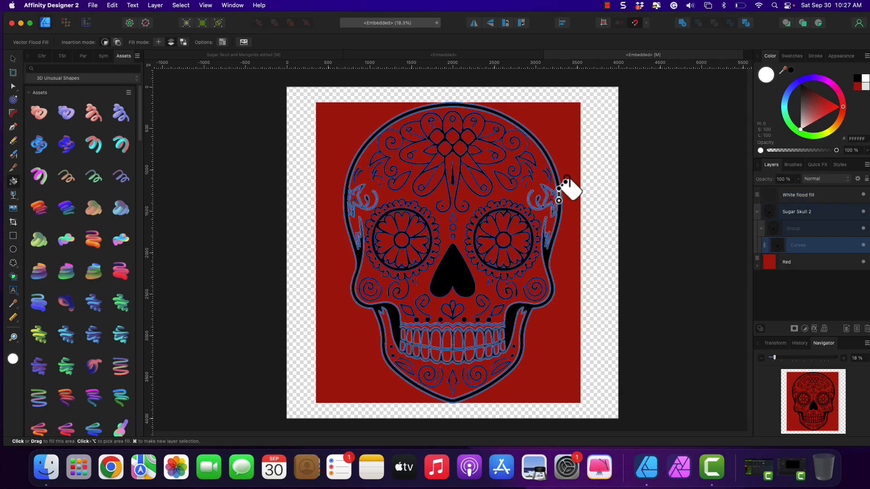
Flood fill the skull's face background, the forehead flower's lower right petal and the small circle in it with white
left_click(522, 186)
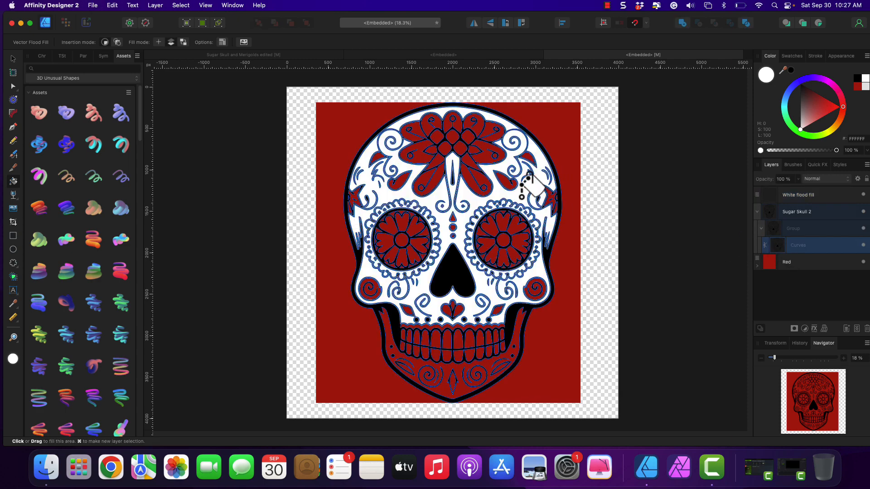
left_click(471, 172)
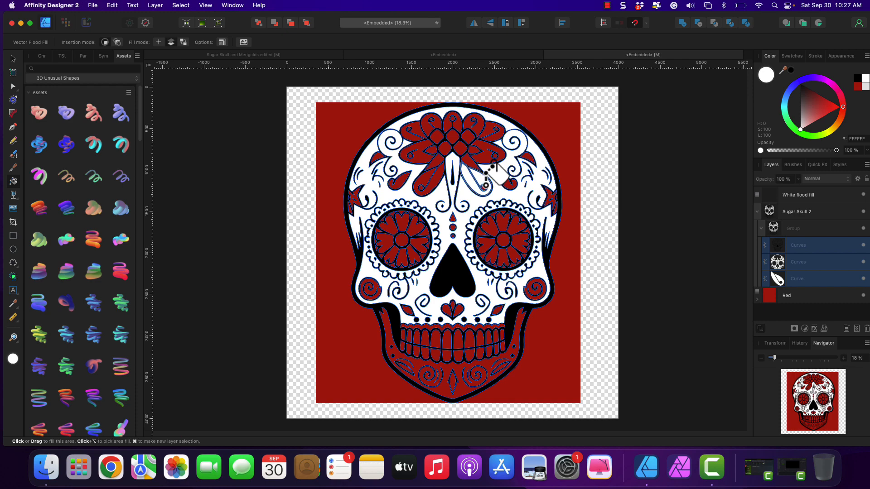
scroll(485, 185, "down", 2)
scroll(484, 186, "up", 4)
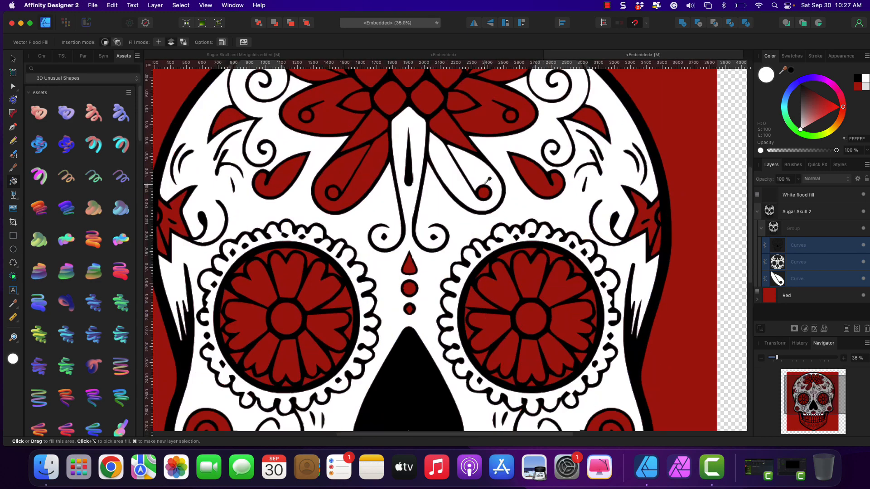
left_click(484, 192)
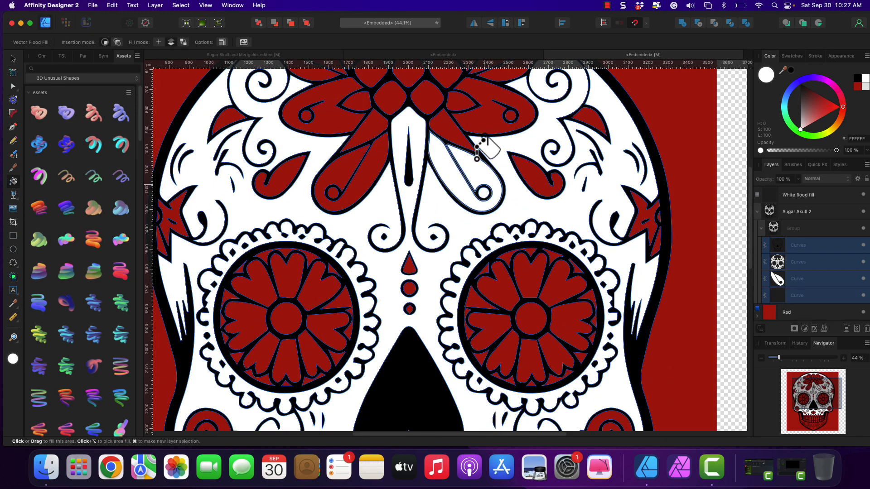
Fill the flower's next right petal with its circle, plus the leaf, crescent and star shapes on the skull's right side, with white
left_click(494, 116)
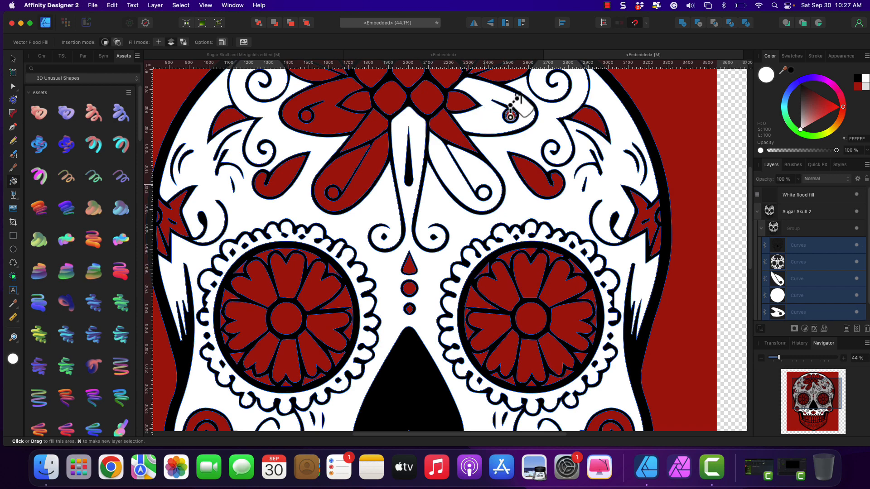
left_click(511, 114)
left_click(532, 173)
mouse_move(533, 173)
left_mouse_down()
mouse_move(594, 107)
mouse_move(590, 118)
left_mouse_up()
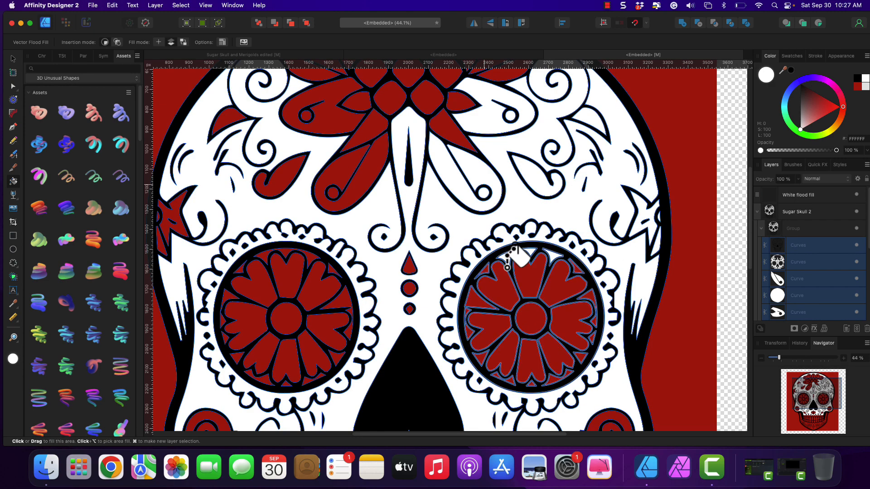
Fill all the petals and the centre of the flower in the skull's right eye socket with white
mouse_move(505, 271)
left_mouse_down()
mouse_move(526, 267)
mouse_move(554, 283)
mouse_move(570, 318)
left_mouse_up()
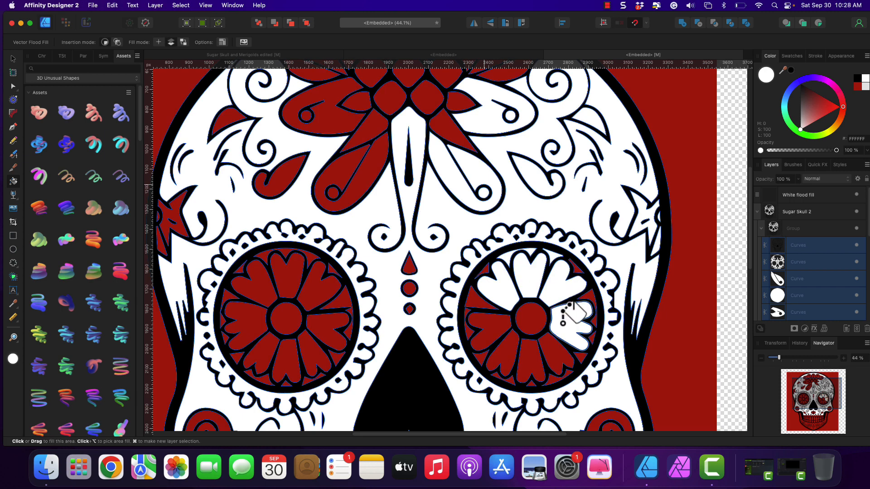
left_click(551, 357)
mouse_move(536, 362)
left_mouse_down()
mouse_move(489, 359)
mouse_move(483, 336)
mouse_move(521, 313)
mouse_move(471, 281)
mouse_move(470, 290)
left_mouse_up()
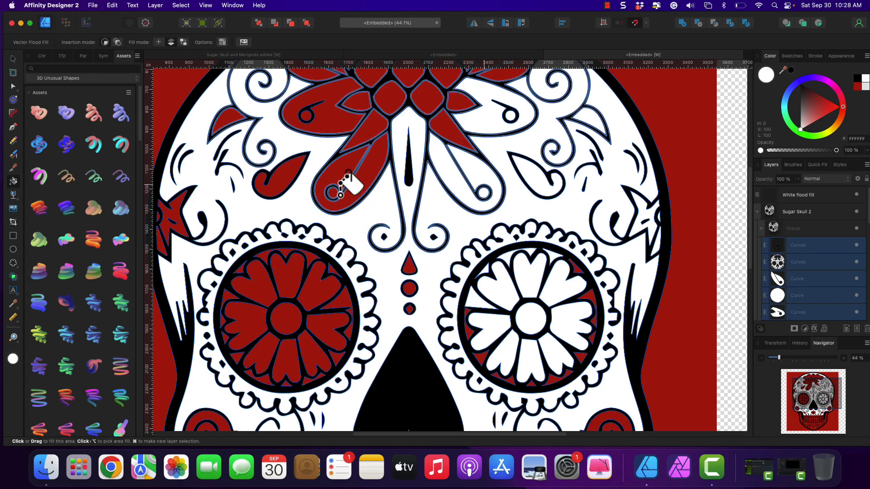
Examine the whole skull for areas that still need a white fill, from the forehead flower down to the jaw
scroll(349, 184, "up", 5)
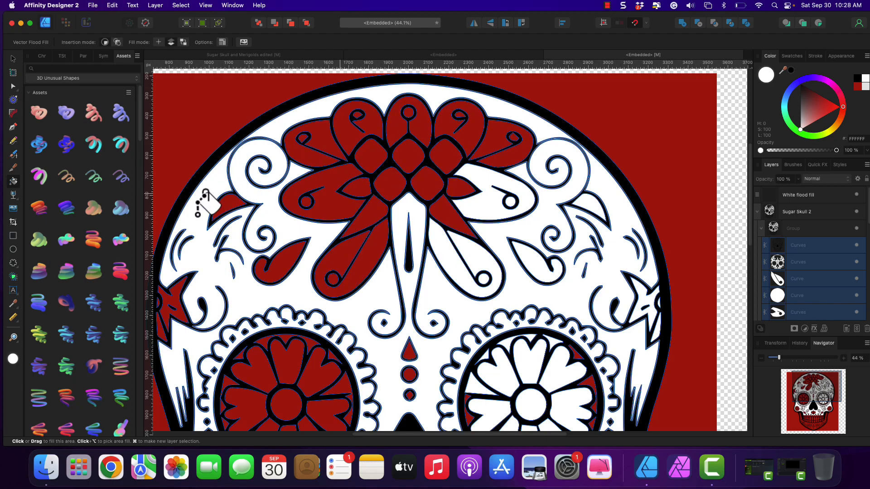
scroll(308, 246, "down", 15)
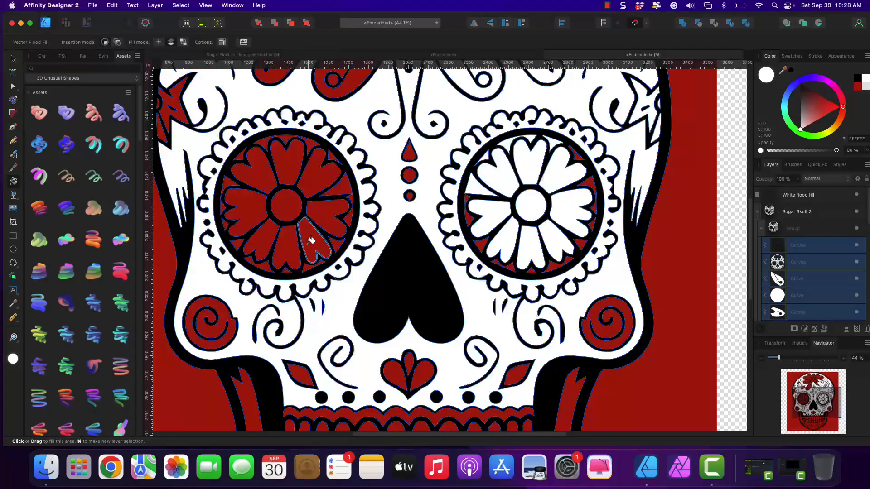
scroll(311, 240, "down", 5)
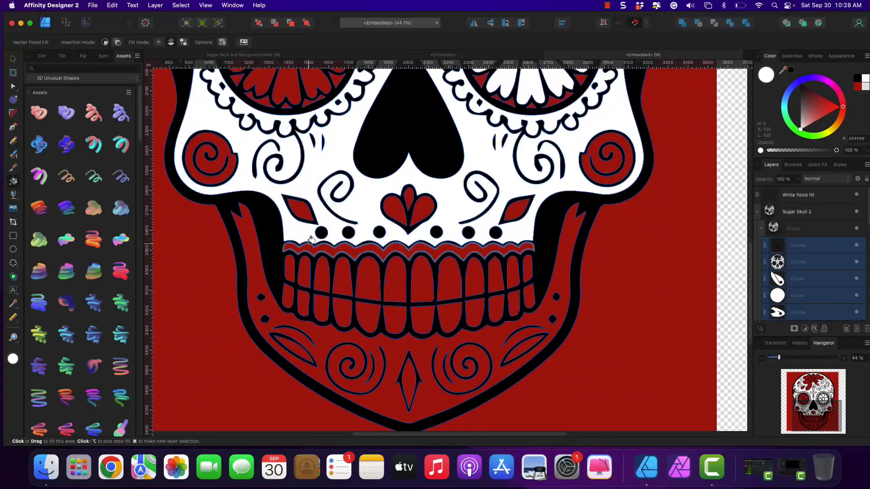
scroll(311, 240, "up", 5)
scroll(317, 233, "up", 12)
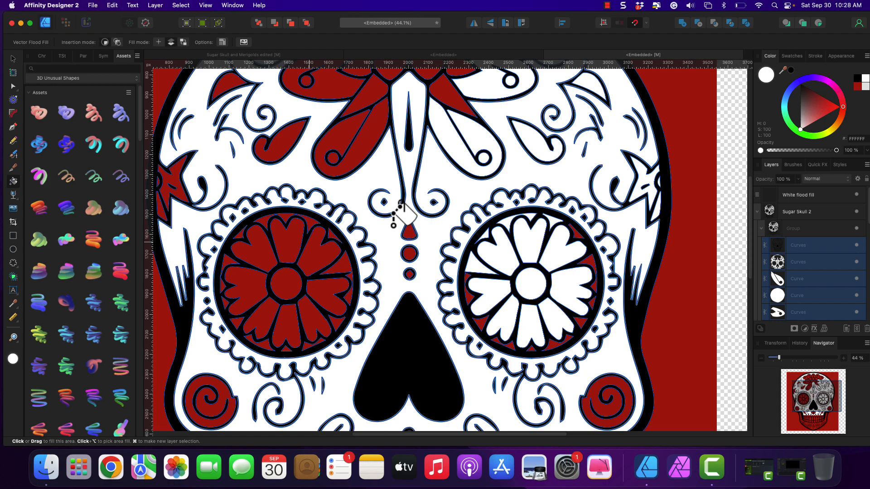
scroll(400, 213, "down", 3)
scroll(399, 216, "up", 3)
scroll(396, 219, "down", 5)
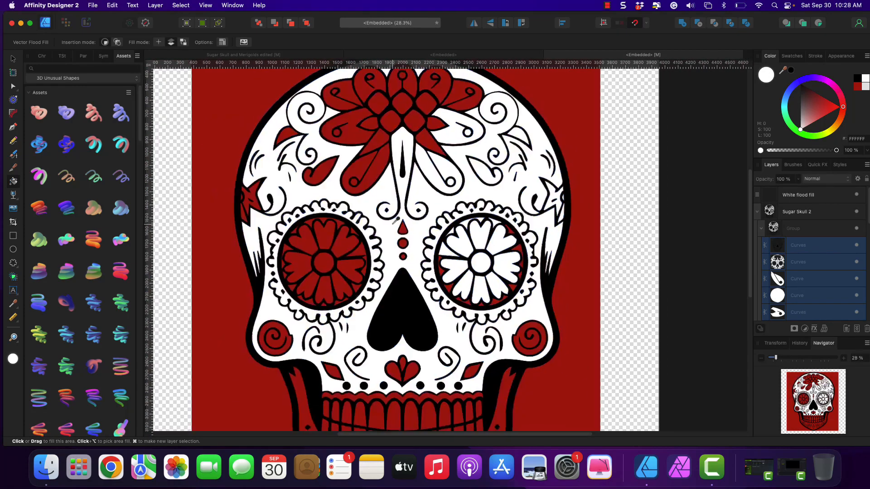
scroll(394, 220, "down", 2)
scroll(400, 213, "down", 1)
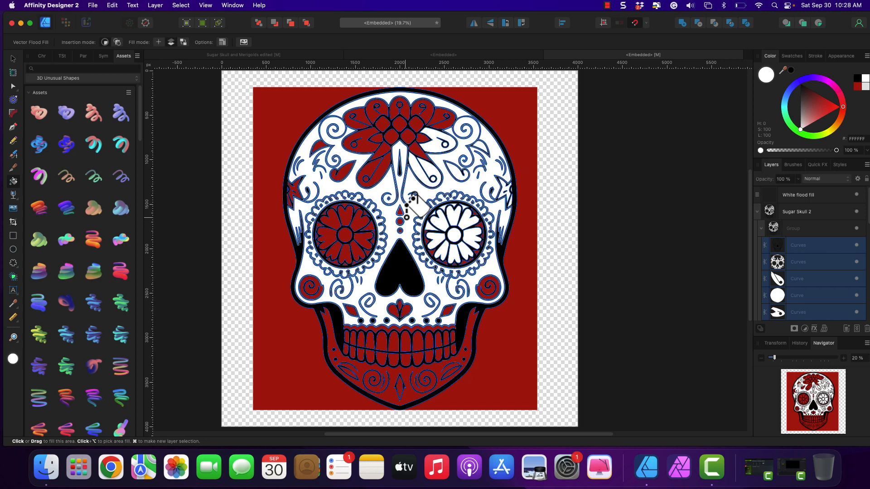
Undo all the white flood fills back to the unfilled line art
key("super+z")
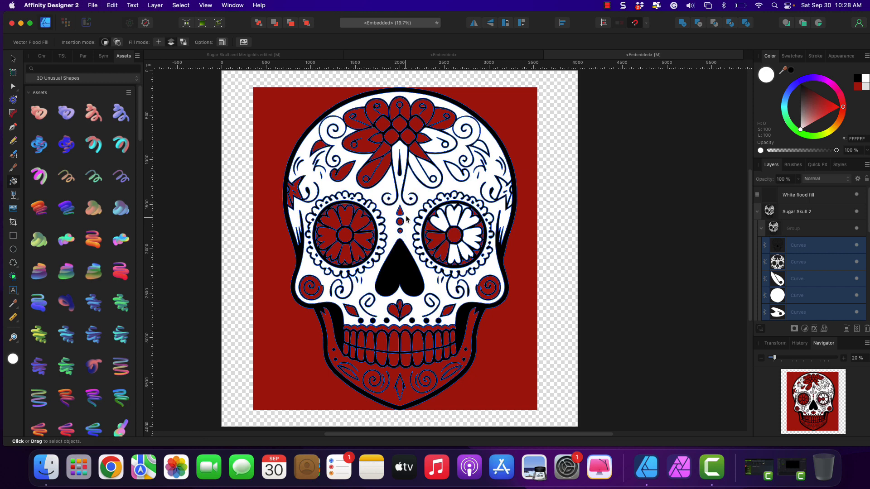
key("super+z")
key("super+z")
key("super+z")
key("super+z")
key("super+z")
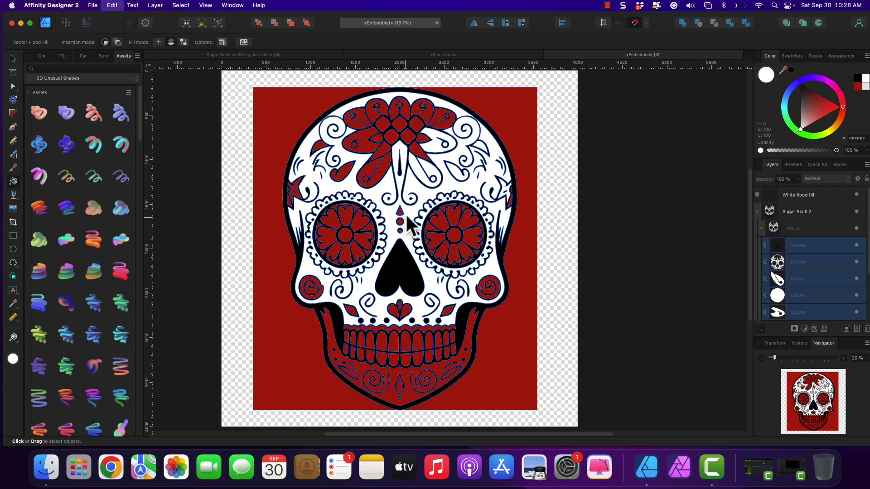
key("super+z")
key("super+z")
key("super+z")
key("super+z")
key("super+z")
key("super+z")
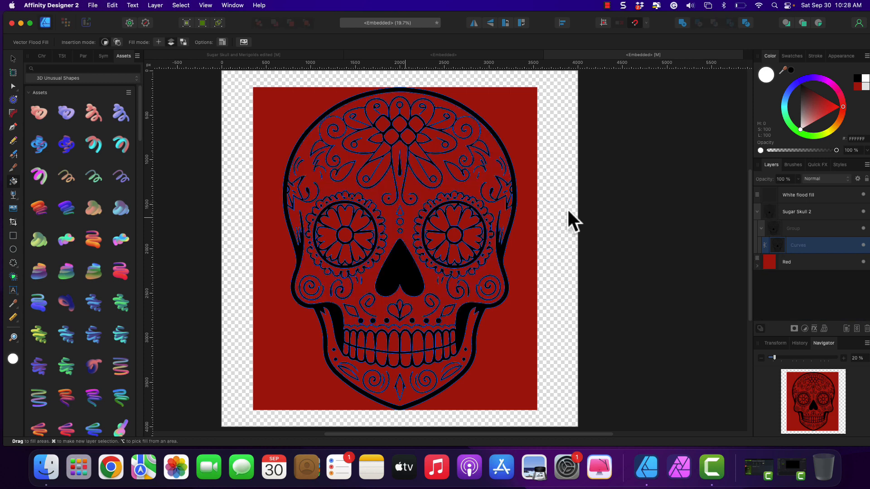
key("super+z")
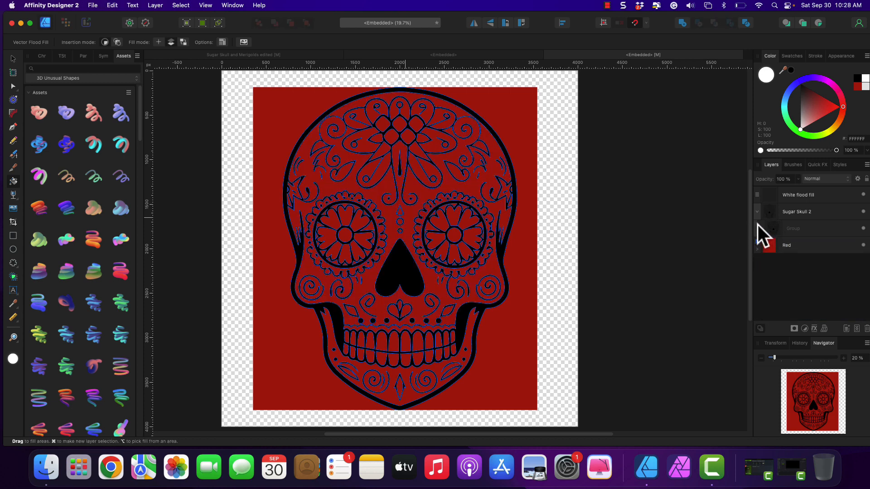
Collapse the Sugar Skull 2 group, select the White flood fill layer and set up the Pen tool with fill FFFCFC
left_click(754, 213)
left_click(798, 195)
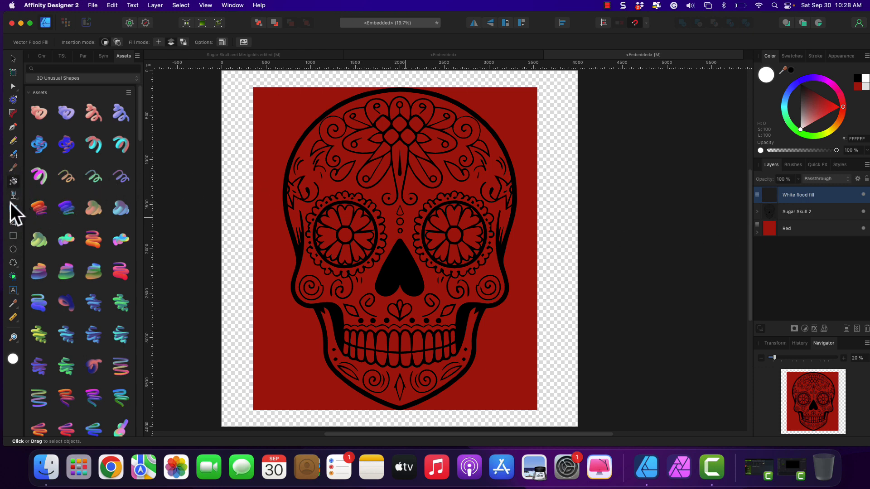
left_click(13, 126)
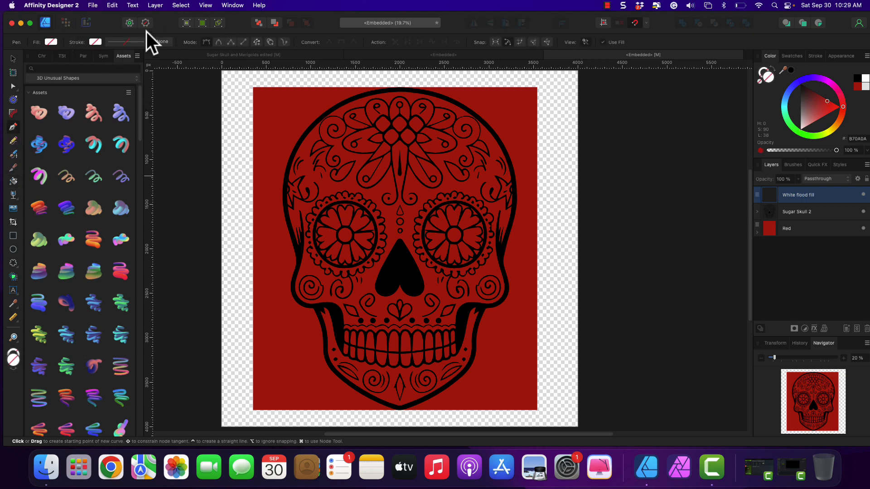
left_click(50, 42)
left_click_drag(88, 112, 92, 136)
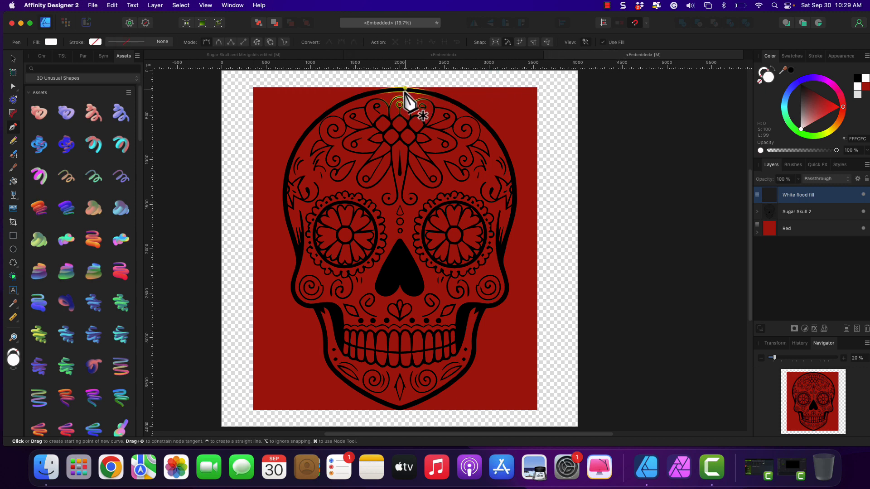
Try tracing the skull's outline from the crown down the right side with straight Pen tool segments, and undo them
scroll(398, 104, "up", 5)
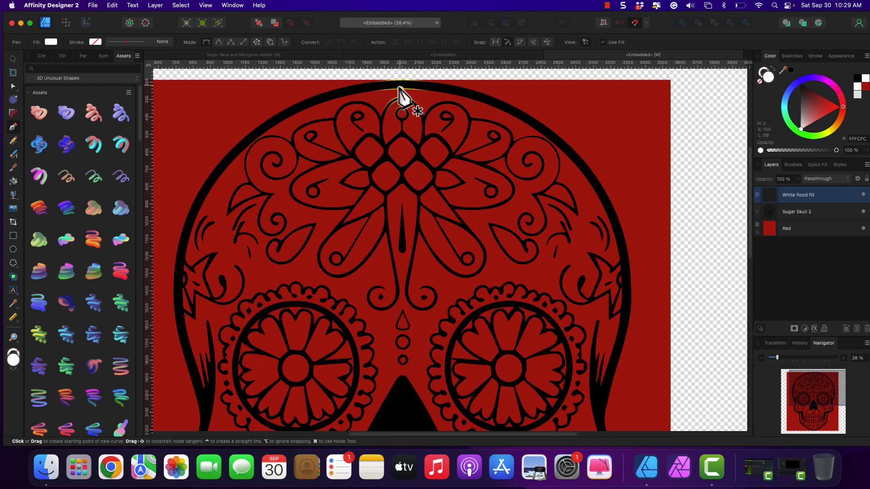
left_click(402, 85)
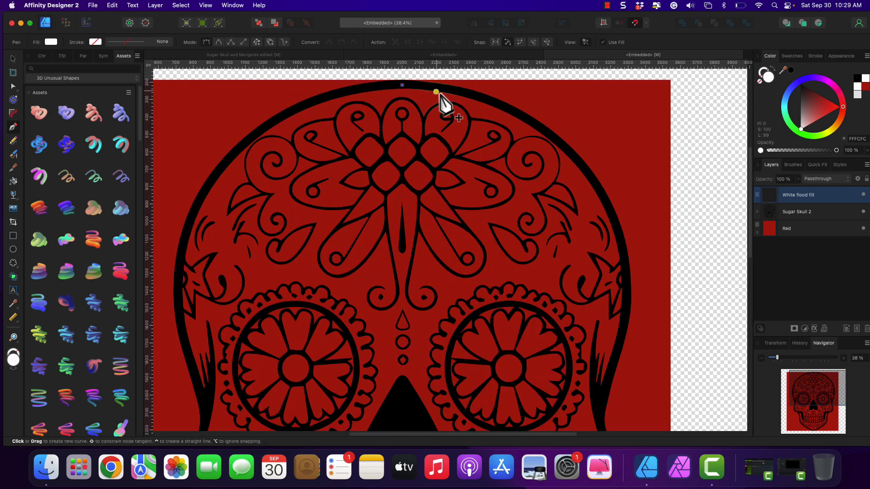
left_click(508, 109)
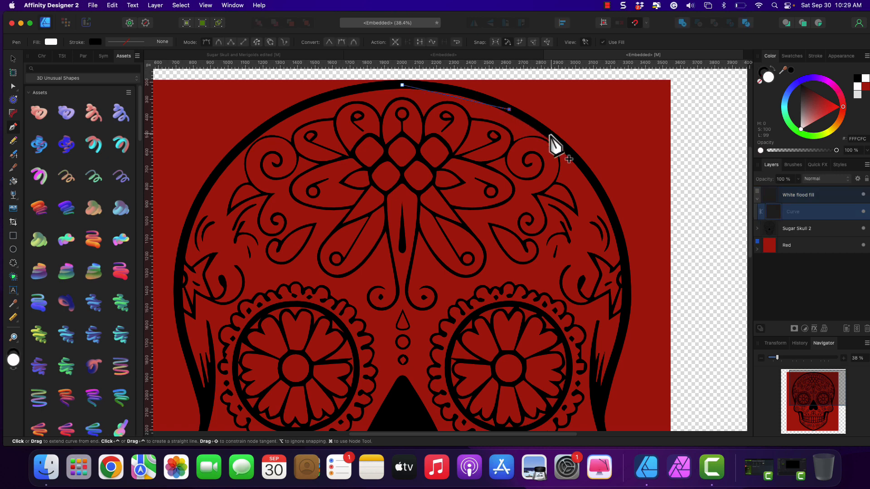
left_click(564, 145)
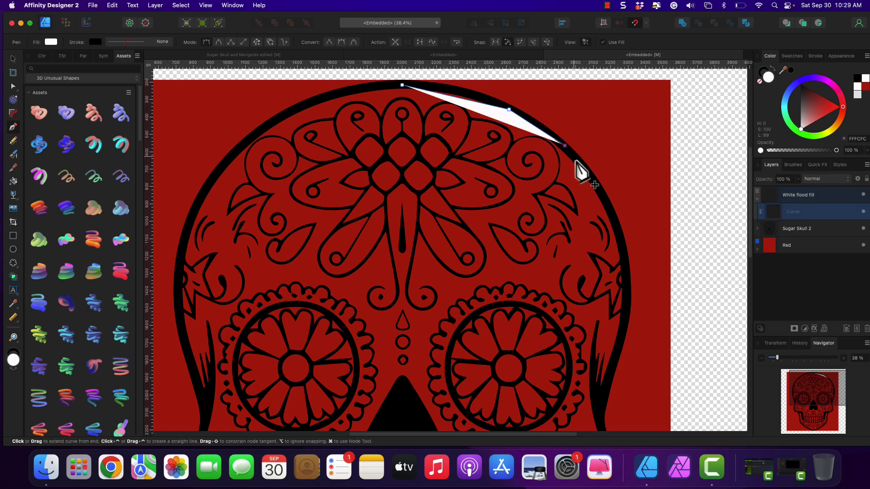
left_click(599, 192)
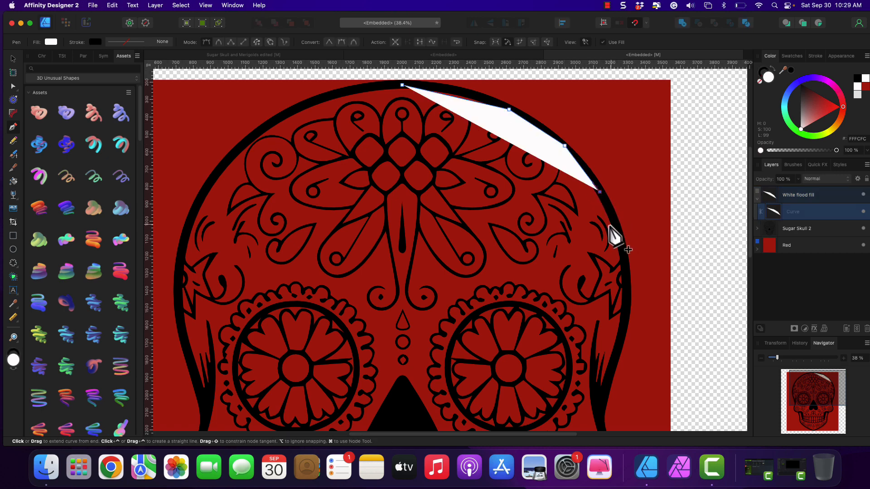
key("super+z")
key("super+z")
key("super+z")
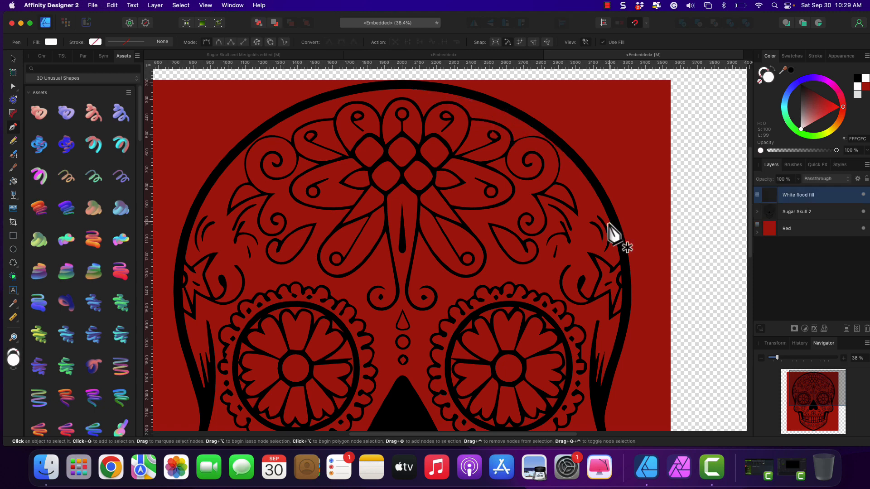
Set the Pen tool to Smart mode and trace the skull's outline from the crown down the right side to the temple
left_click(219, 42)
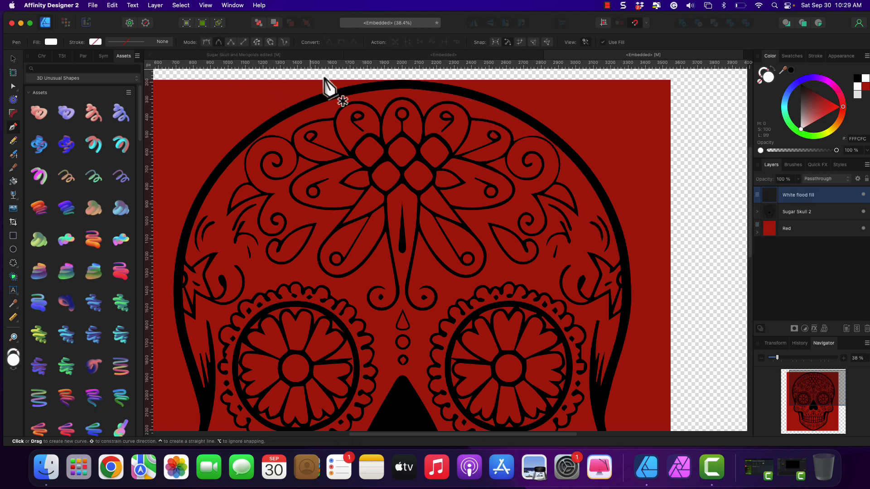
left_click(400, 88)
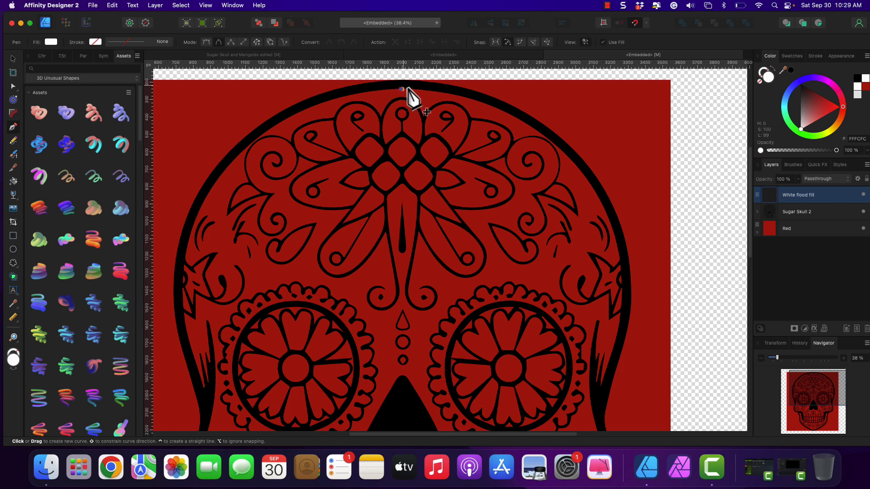
left_click(517, 118)
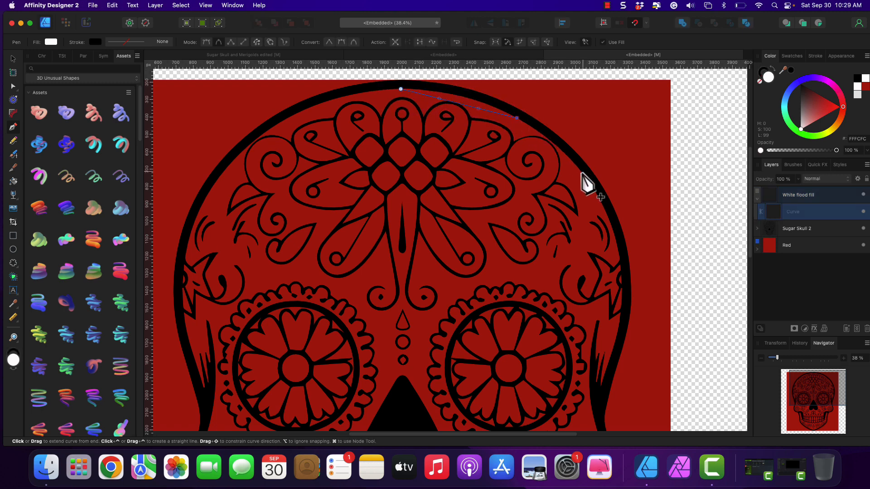
left_click(574, 157)
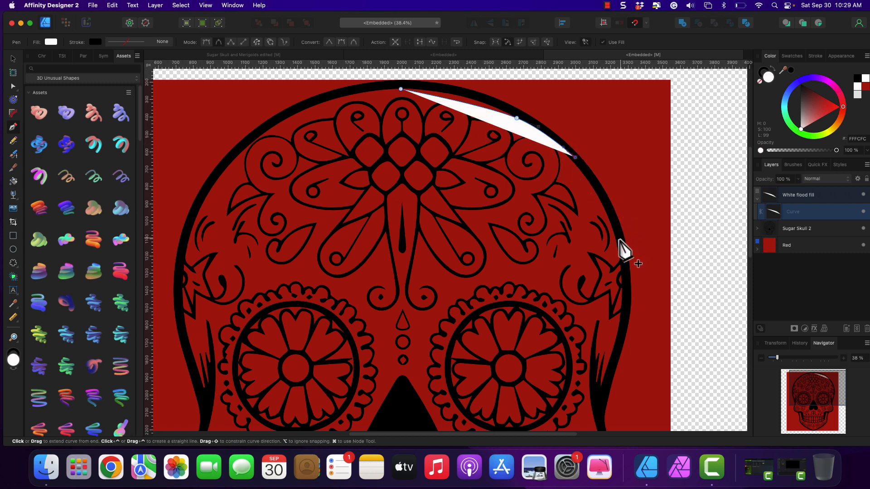
left_click(620, 237)
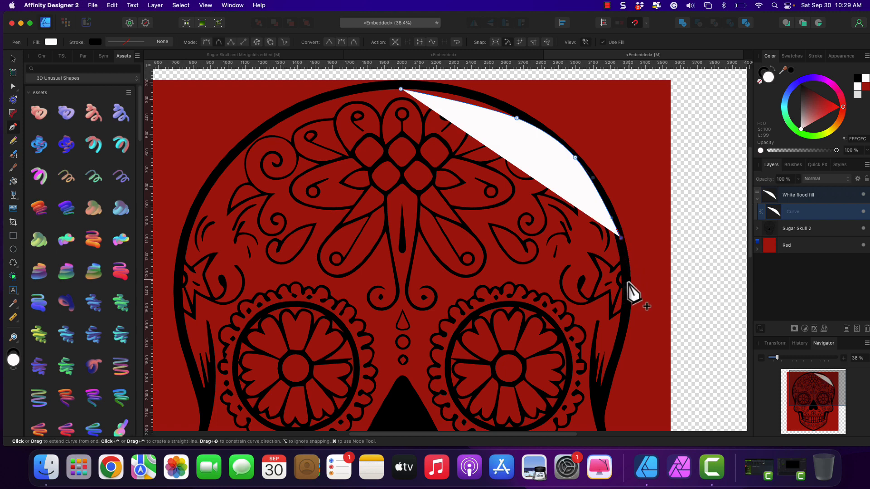
left_click(627, 291)
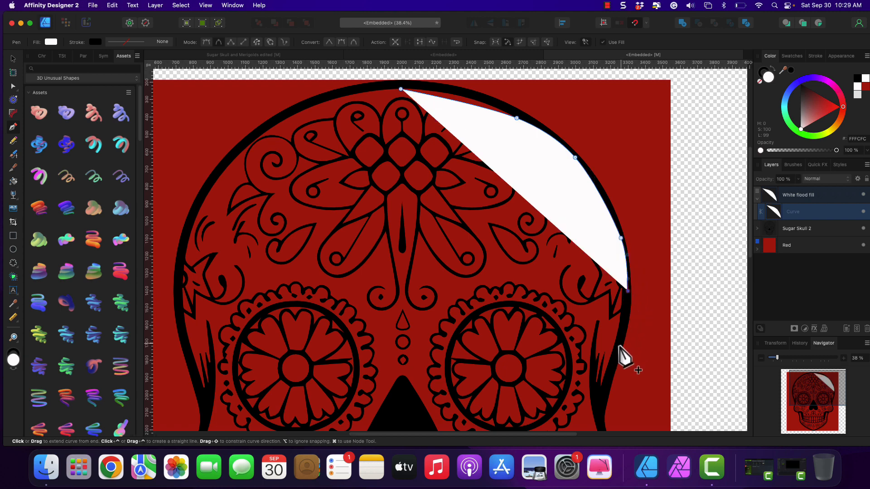
left_click(620, 347)
Continue the outline from the right temple around the right cheekbone to the corner where the jaw begins
scroll(609, 381, "down", 5)
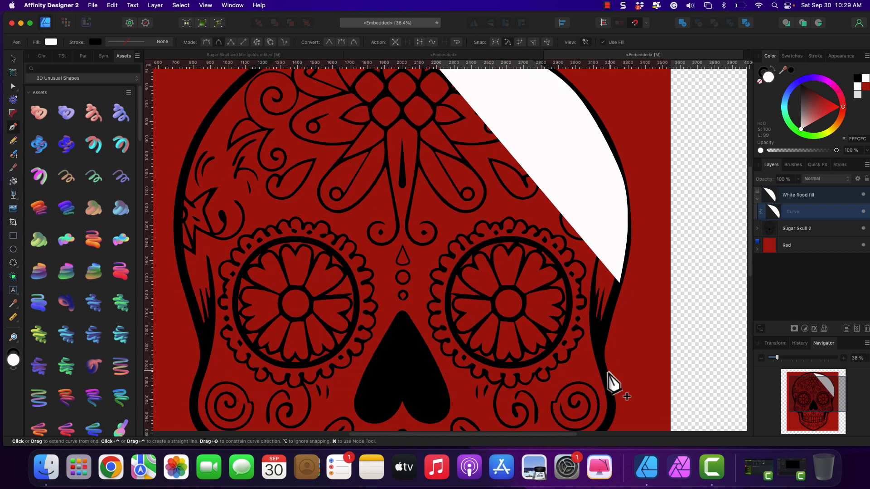
left_click(606, 241)
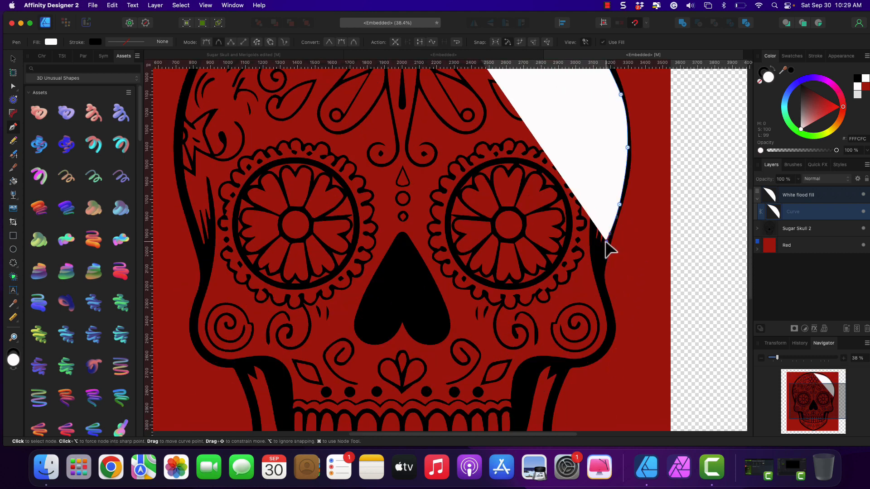
left_click(600, 275)
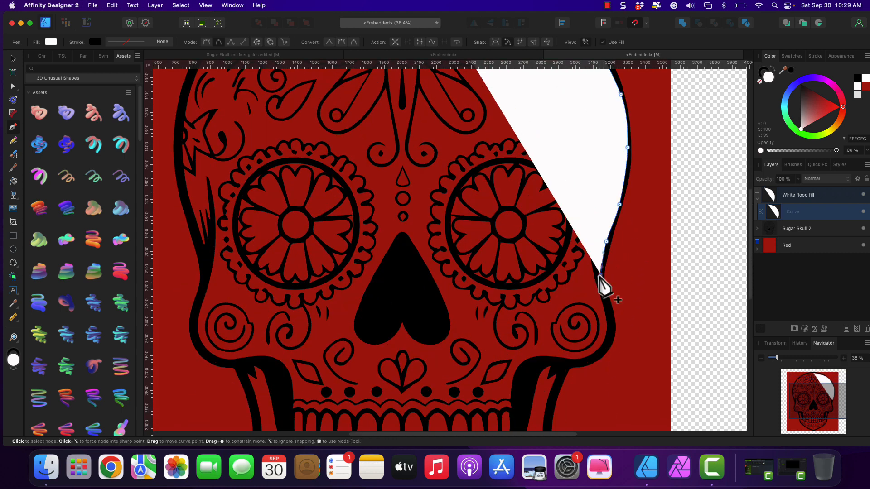
left_click(610, 322)
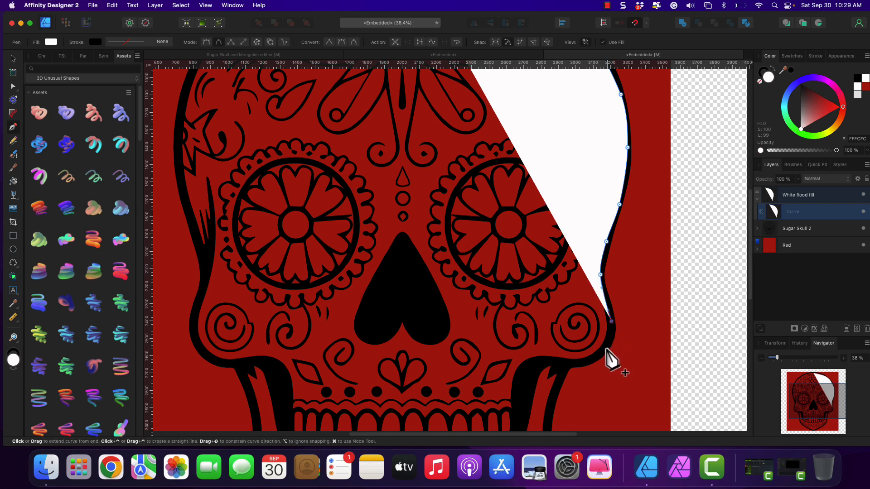
left_click(607, 346)
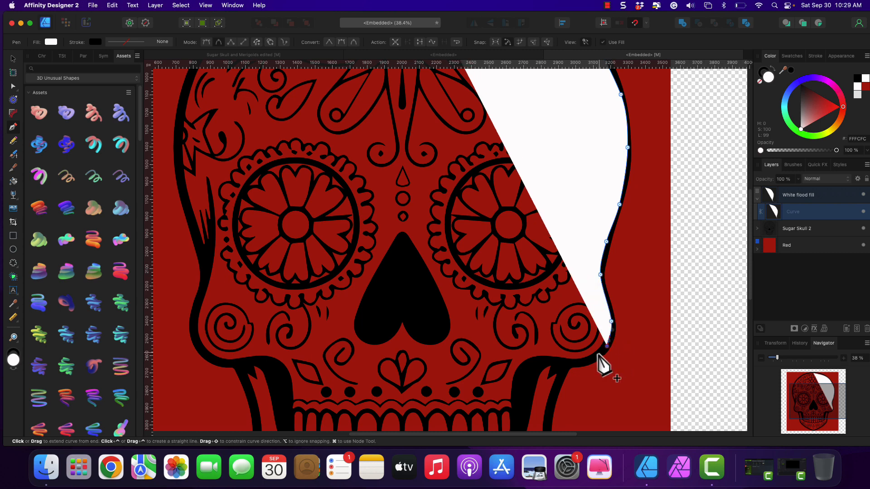
left_click(566, 363)
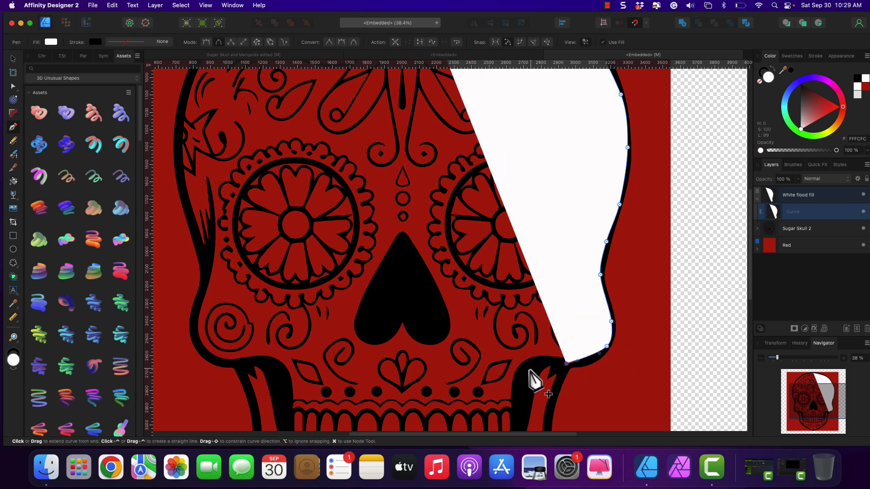
Extend the traced outline down the right side of the jaw to the tip of the chin
scroll(549, 358, "down", 5)
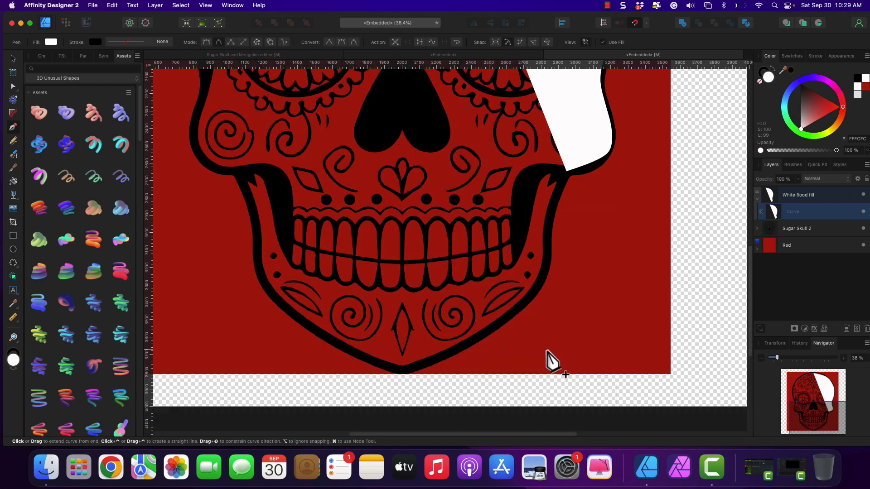
left_click(557, 198)
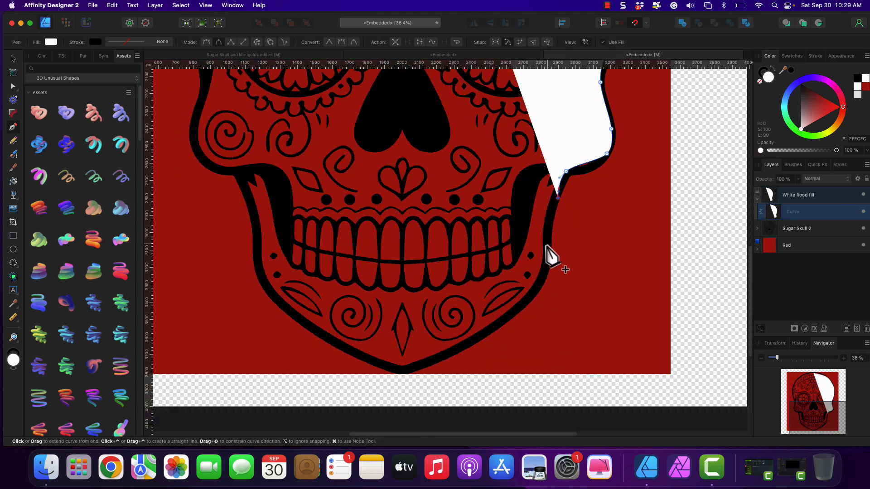
left_click(547, 244)
left_click(541, 282)
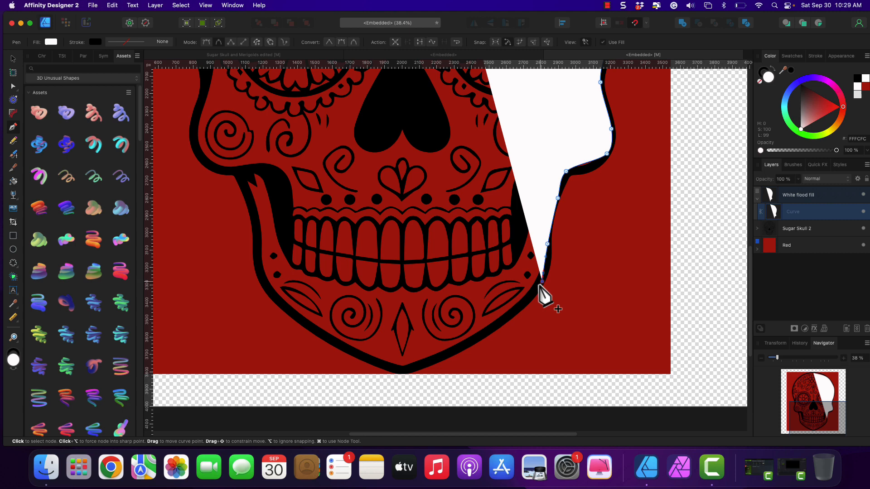
left_click(508, 317)
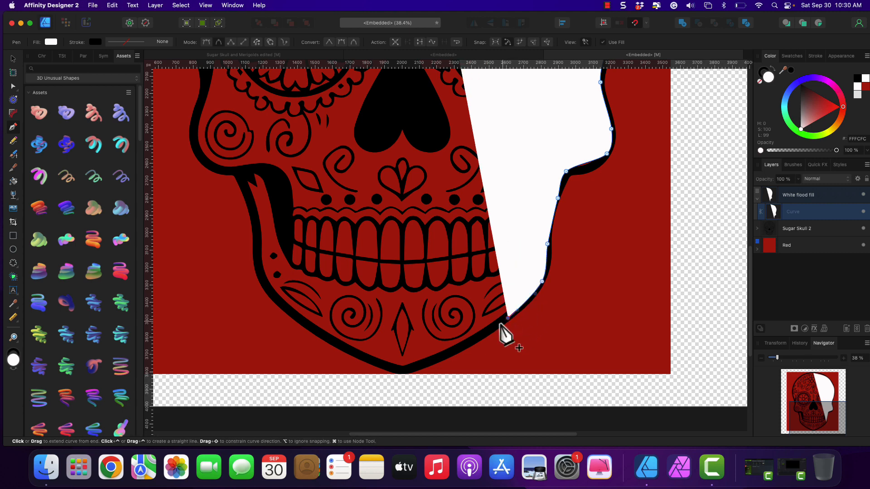
left_click(452, 350)
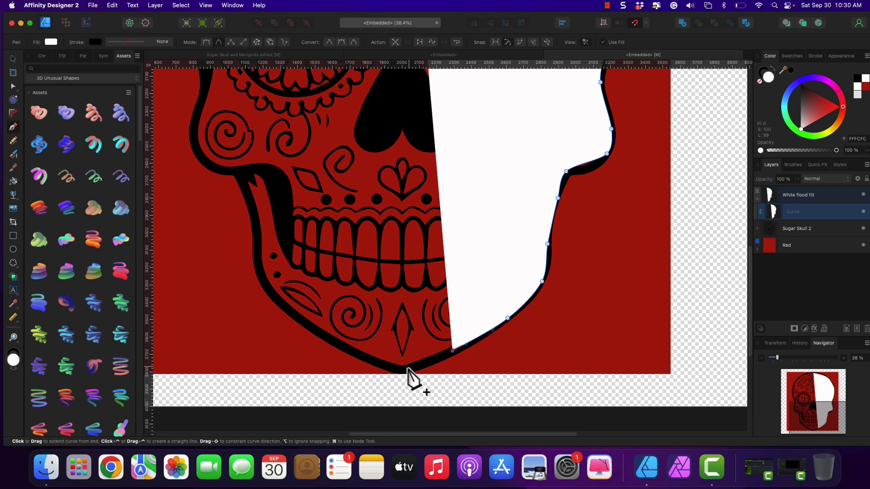
left_click(402, 370)
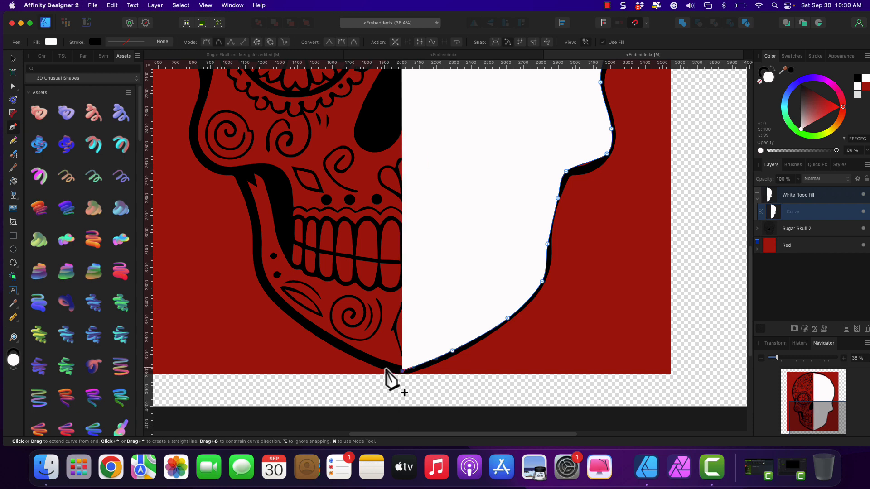
Trace the outline from the chin tip up the left side of the jaw to the corner below the cheekbone
left_click(362, 355)
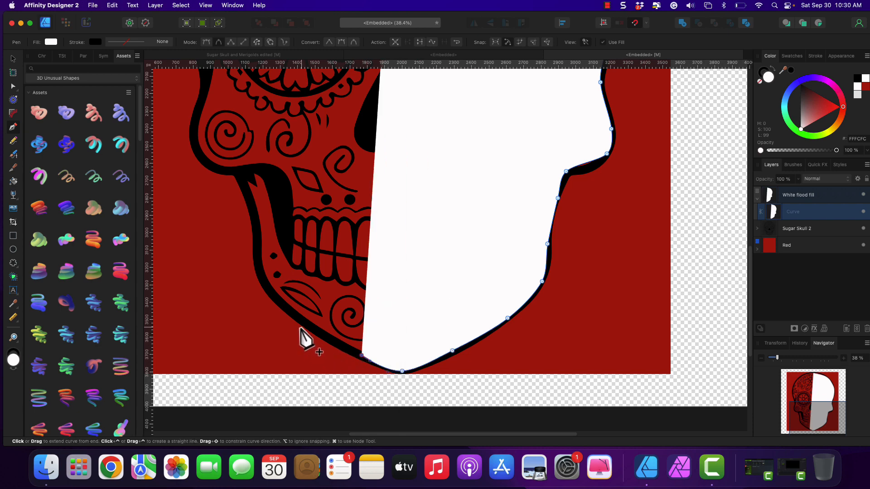
left_click(303, 320)
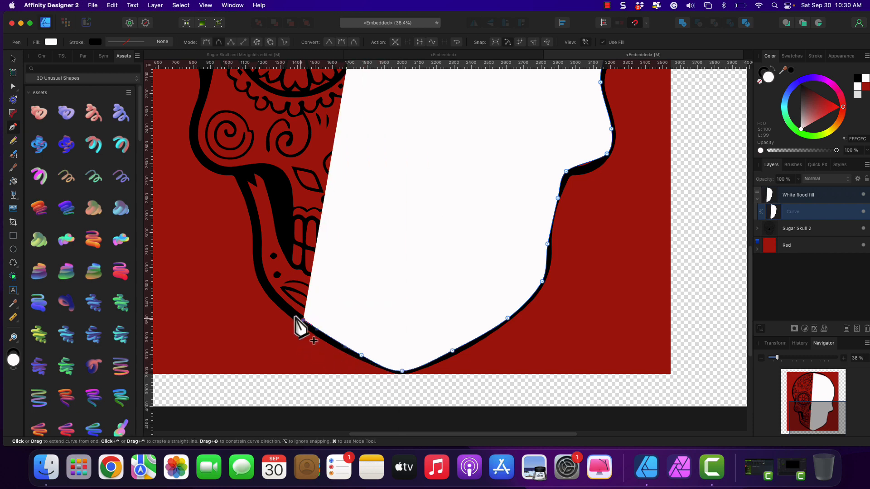
left_click(266, 285)
left_click(257, 233)
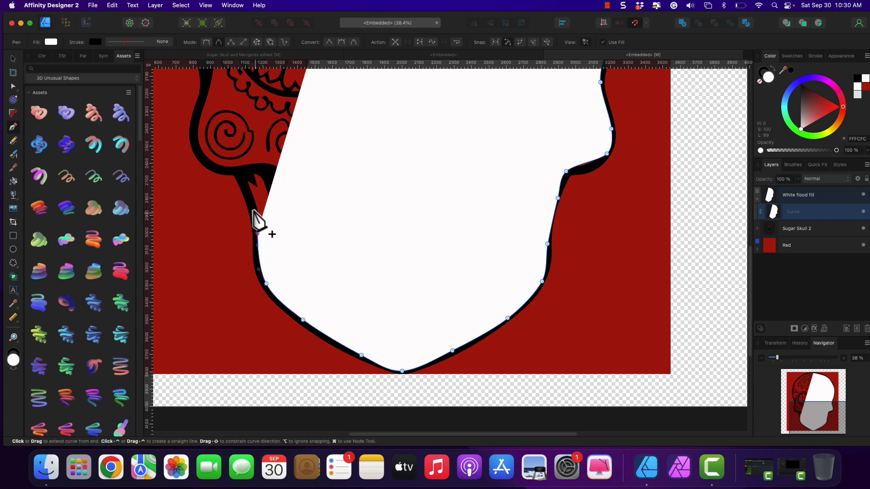
left_click(245, 186)
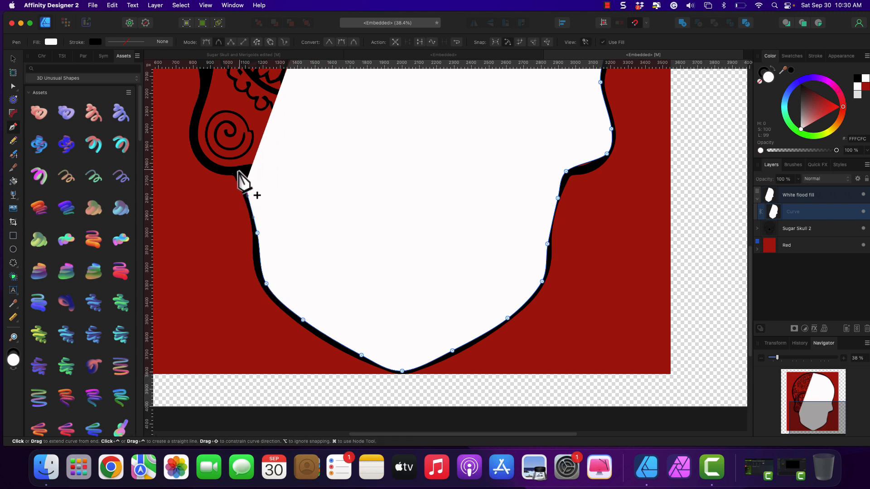
left_click(240, 170)
Carry the outline around the left cheekbone and up past the narrow point to the left temple
left_click(211, 164)
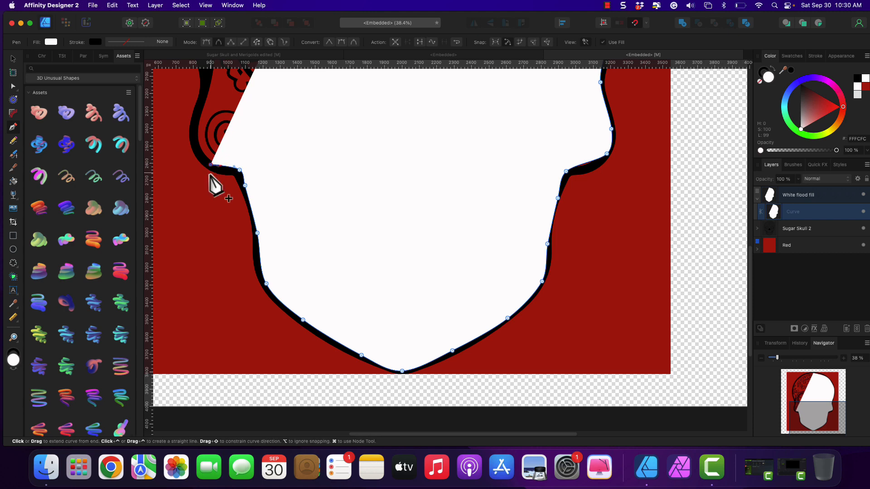
left_click(195, 145)
scroll(195, 155, "up", 3)
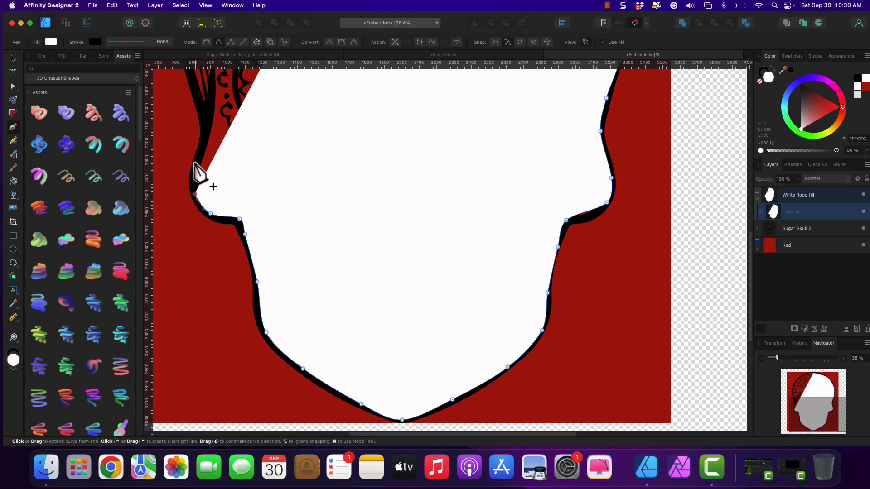
left_click(195, 164)
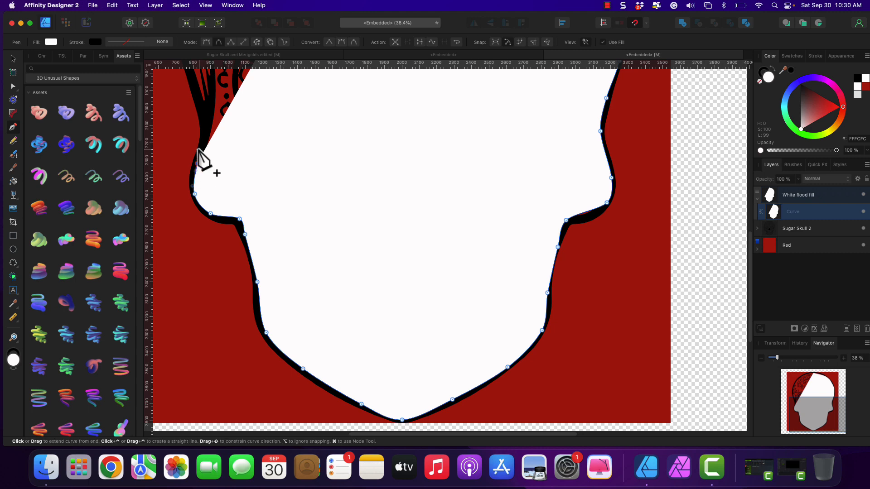
left_click(204, 116)
scroll(205, 117, "up", 6)
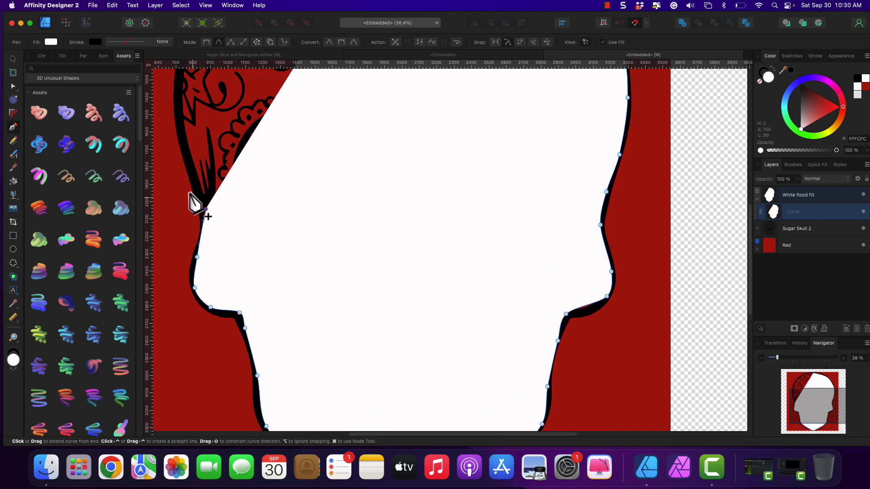
left_click(192, 175)
Trace the left side of the cranium from the temple up past the star ornament
scroll(190, 179, "up", 2)
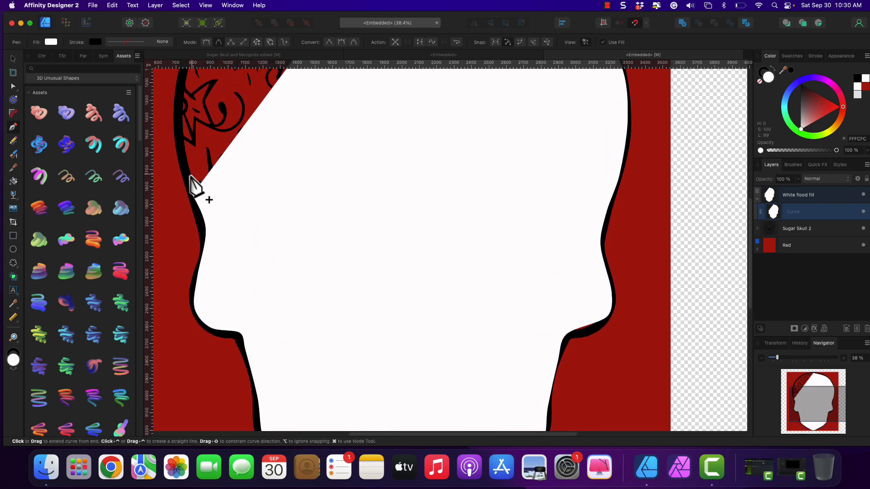
left_click(180, 162)
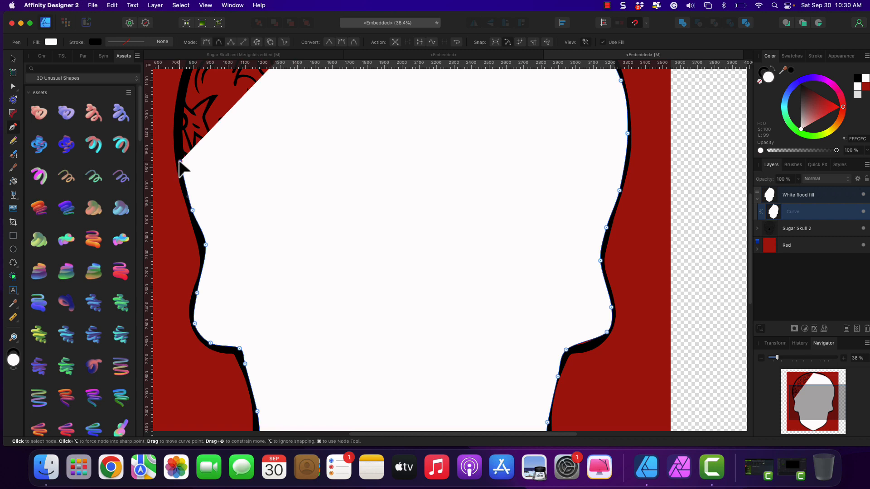
scroll(179, 168, "up", 4)
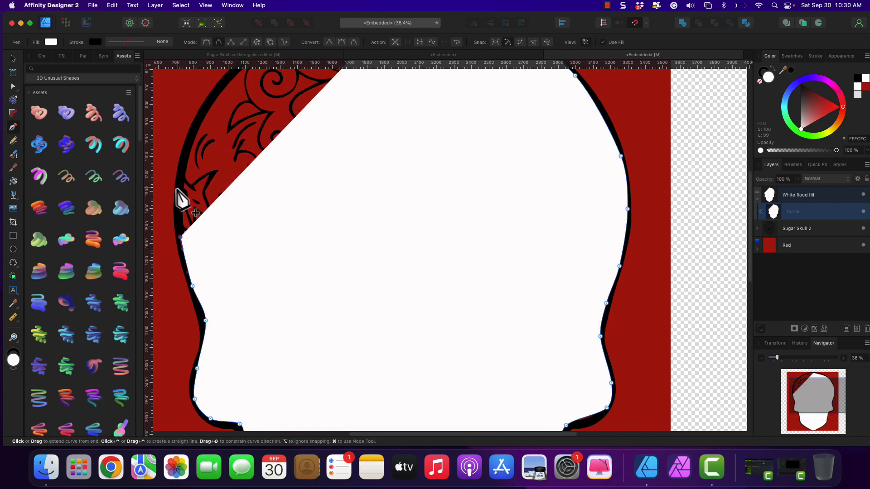
left_click(179, 188)
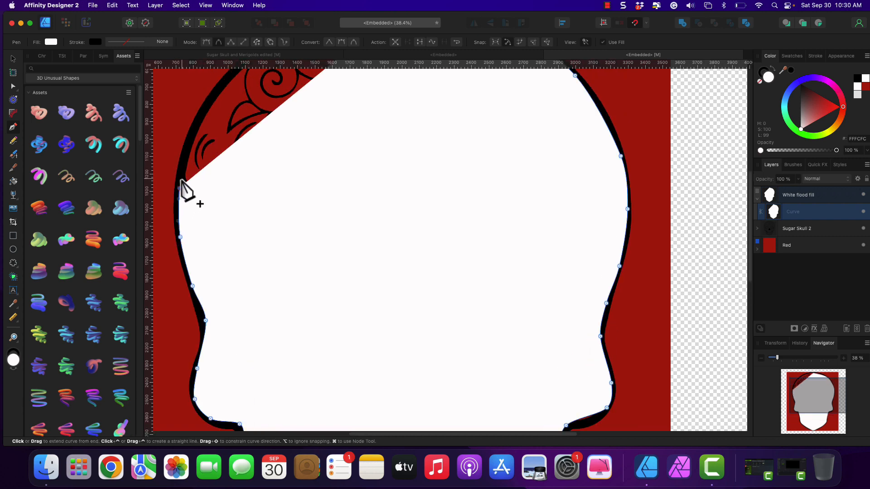
left_click(189, 139)
Trace the upper left curve of the cranium to the crown and close the shape at its starting node
scroll(189, 141, "up", 4)
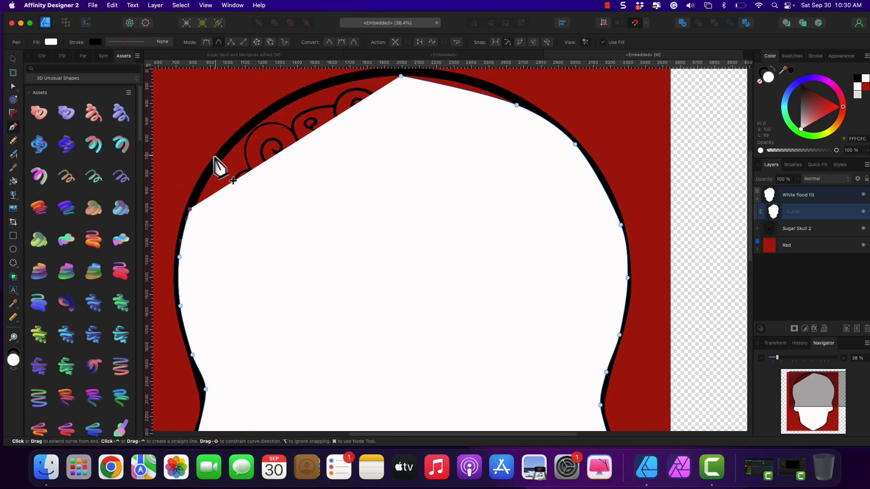
left_click(216, 157)
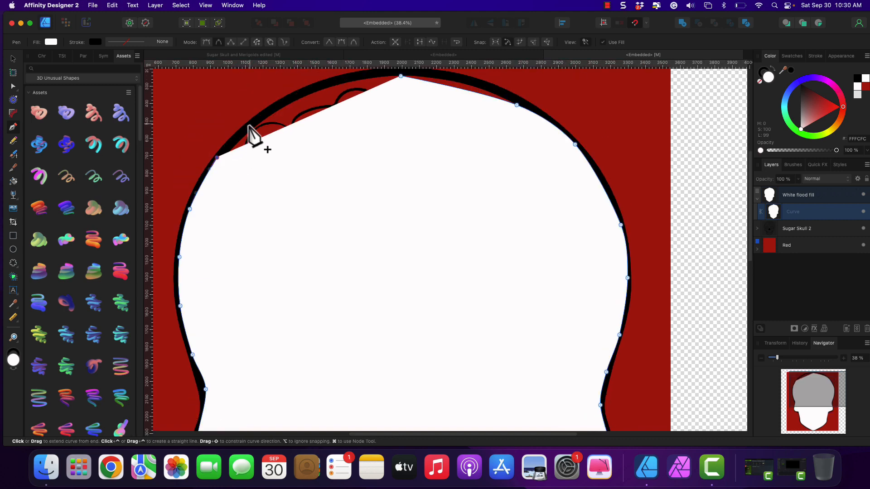
left_click(248, 125)
left_click(290, 101)
scroll(290, 101, "up", 2)
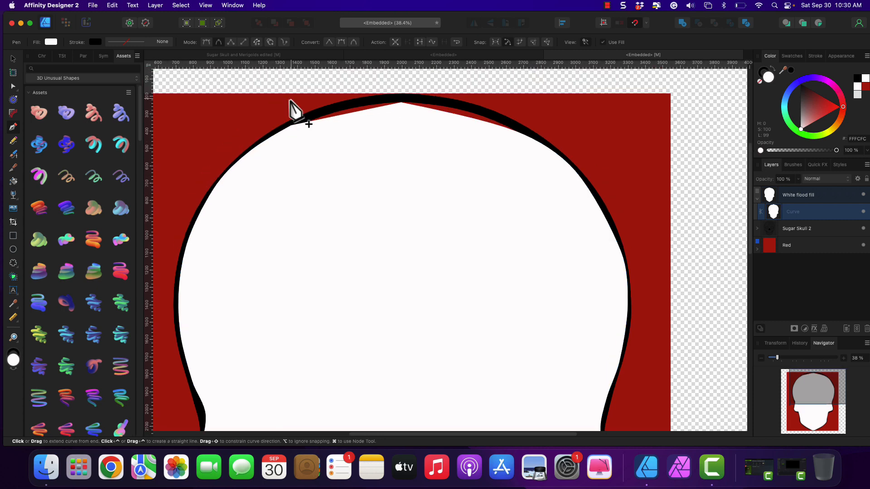
left_click(334, 109)
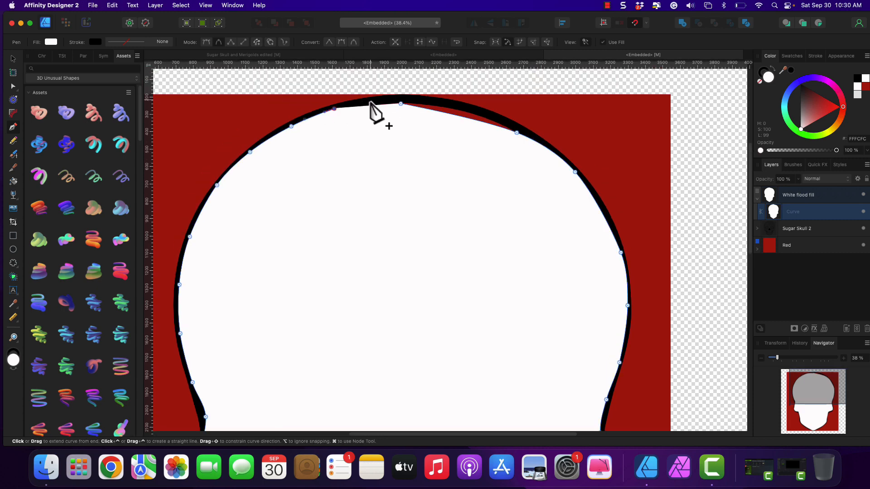
left_click(400, 104)
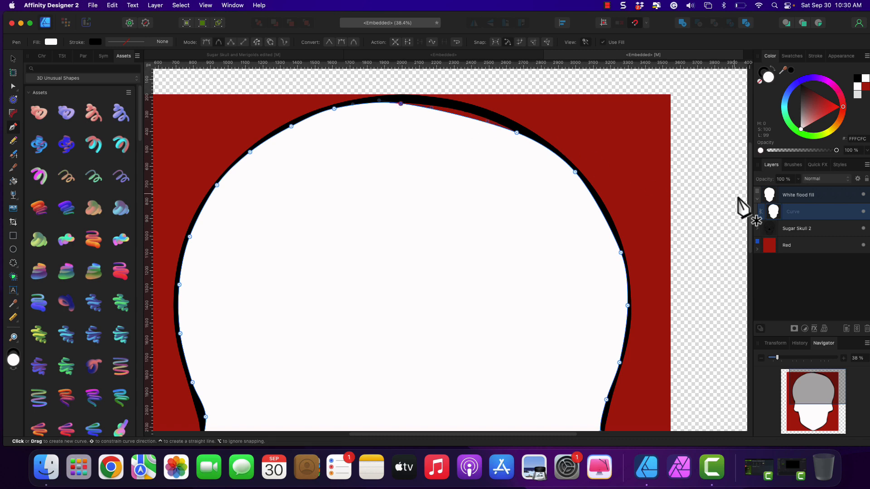
Move the White flood fill layer beneath Sugar Skull 2 and check the result in the Sugar Skull and Merigolds document
left_click_drag(756, 198, 787, 220)
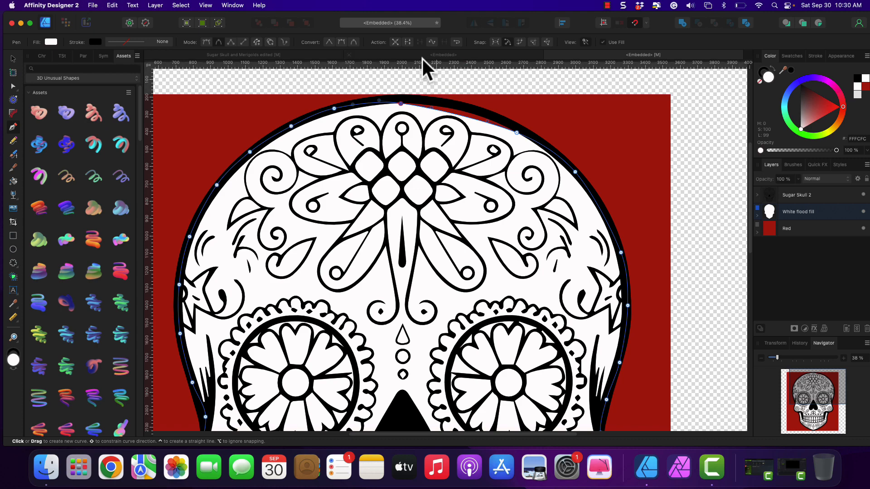
left_click(278, 55)
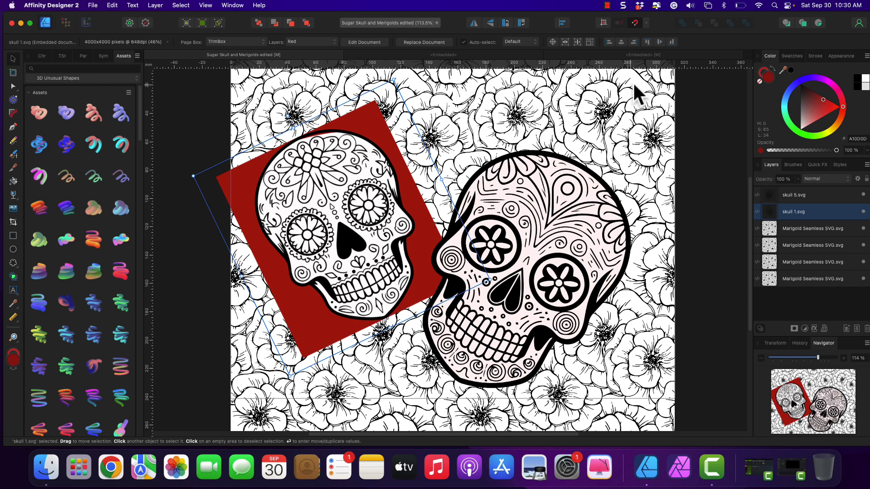
left_click(668, 56)
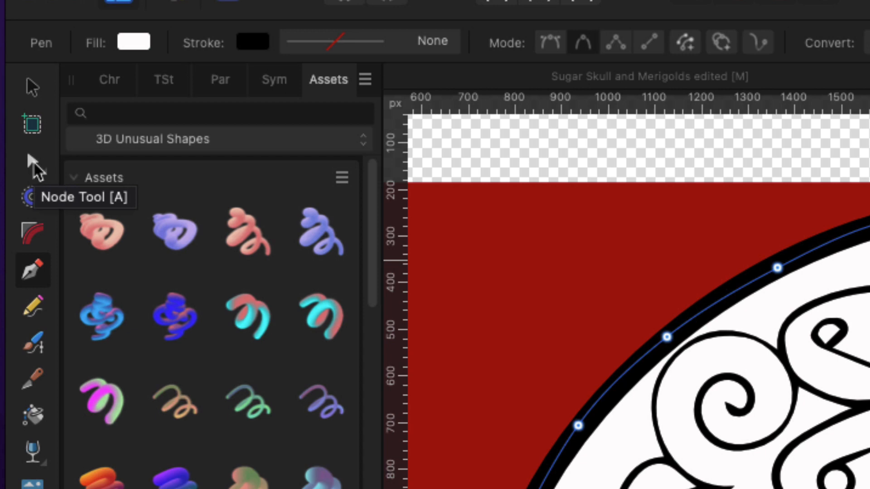
Add a node to the white fill's upper-right crown segment and pull it outward to cover the red gap inside the black outline
left_click(34, 165)
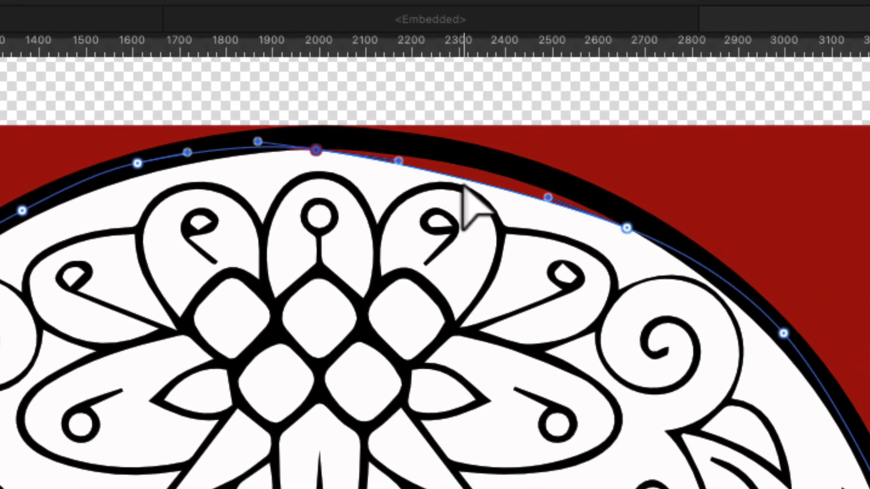
left_click(462, 180)
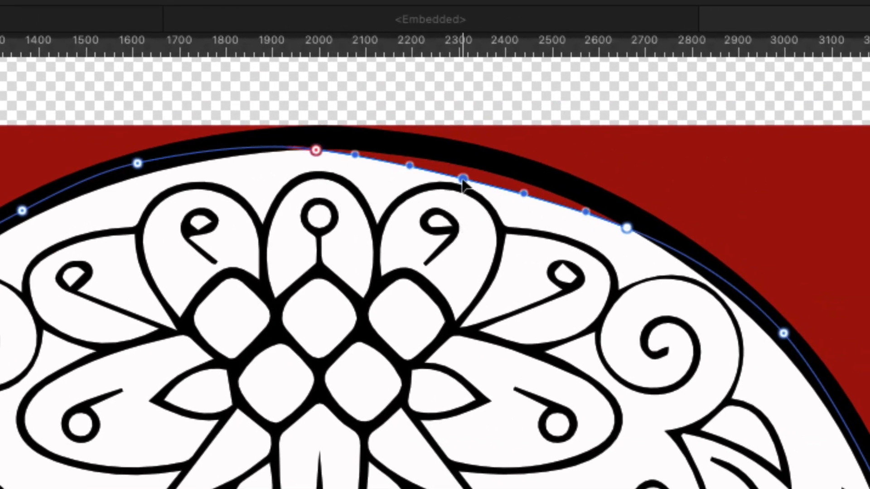
left_click_drag(463, 180, 466, 158)
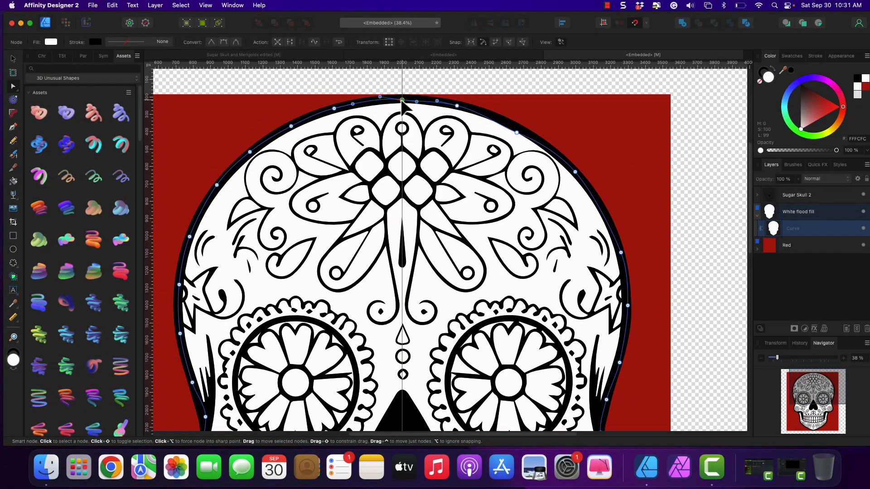
Add a node beneath the right cheekbone, pull the fill's edge onto the black outline, and check the rest of the contour for gaps
scroll(588, 267, "down", 10)
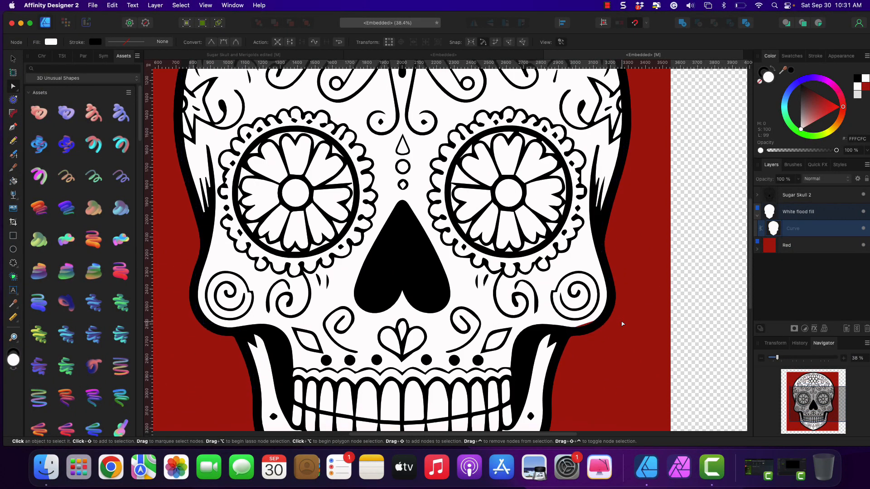
scroll(591, 322, "down", 1)
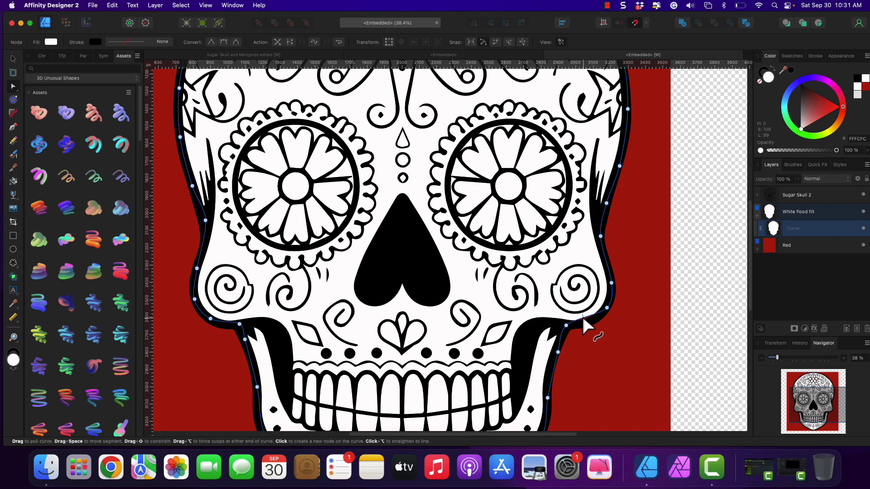
left_click(583, 317)
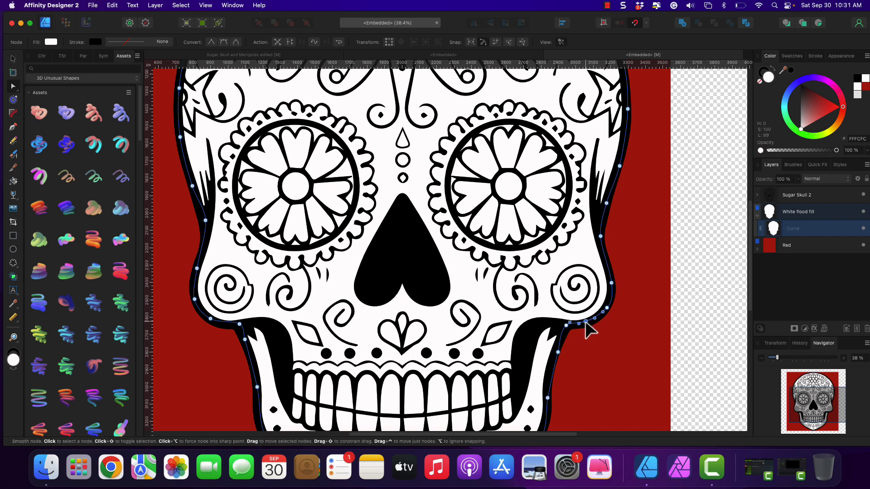
scroll(539, 333, "down", 1)
scroll(539, 333, "down", 5)
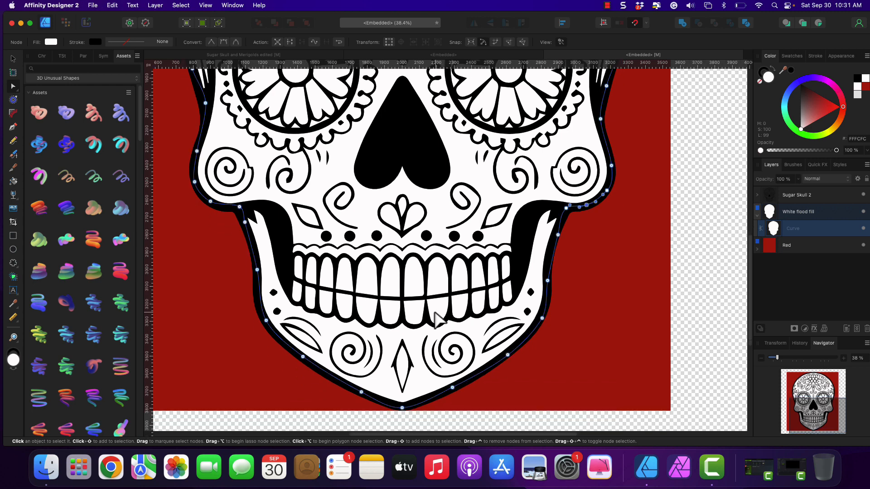
scroll(436, 316, "up", 5)
scroll(434, 313, "up", 5)
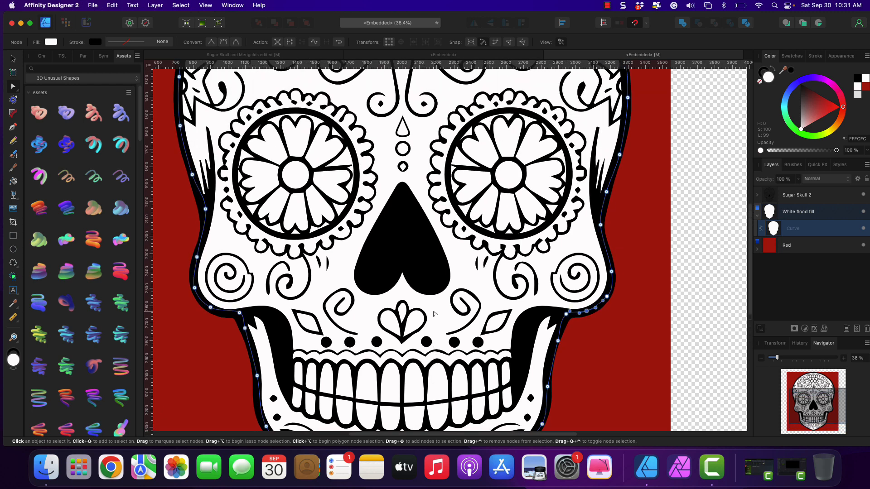
scroll(434, 313, "up", 5)
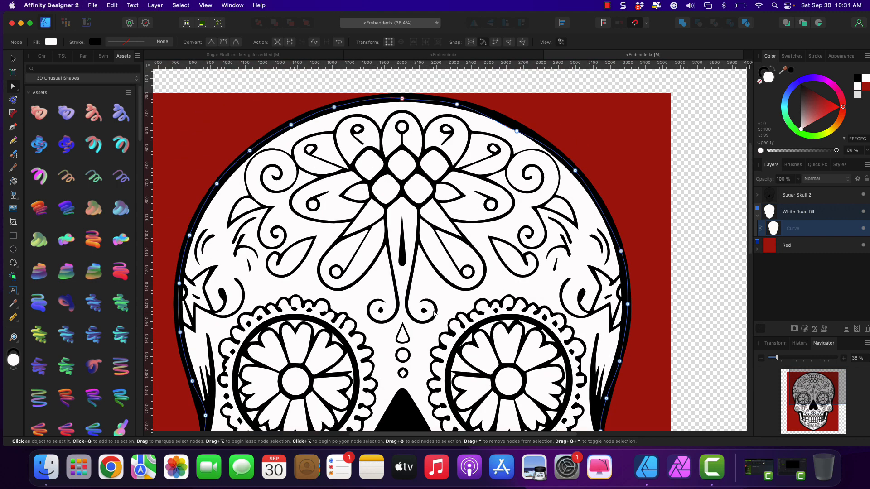
scroll(434, 313, "up", 1)
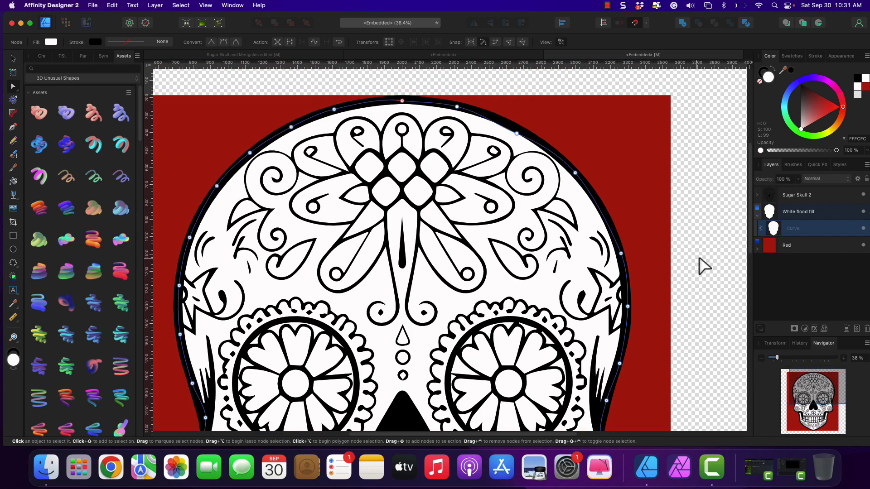
Hide the Red background layer and check the white-backed skull over the marigolds in the Sugar Skull and Merigolds document
left_click(756, 216)
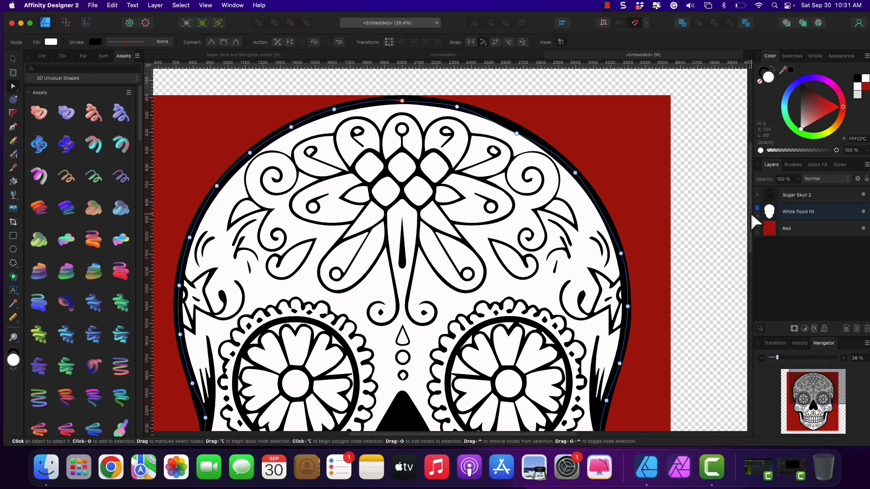
left_click(863, 229)
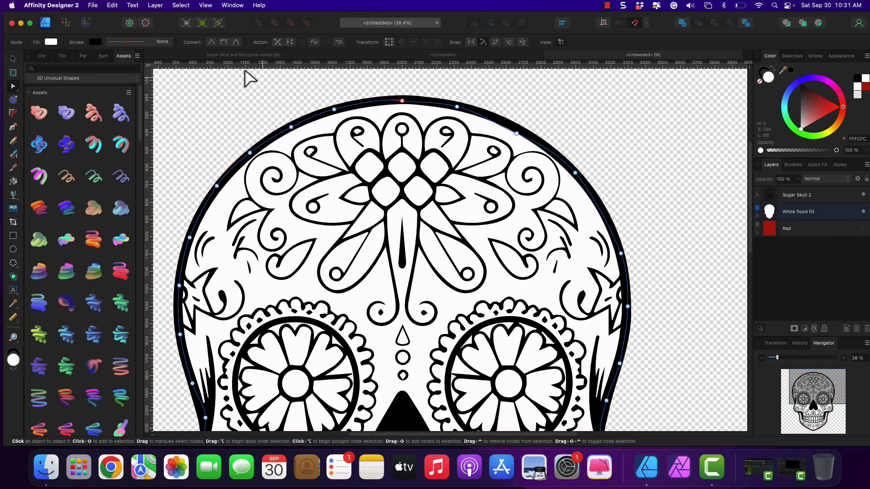
left_click(278, 56)
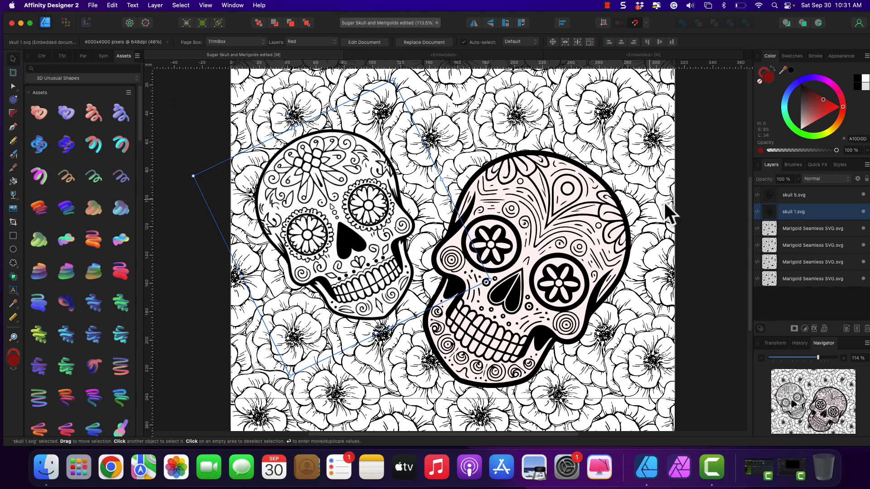
left_click(708, 206)
scroll(724, 191, "up", 1)
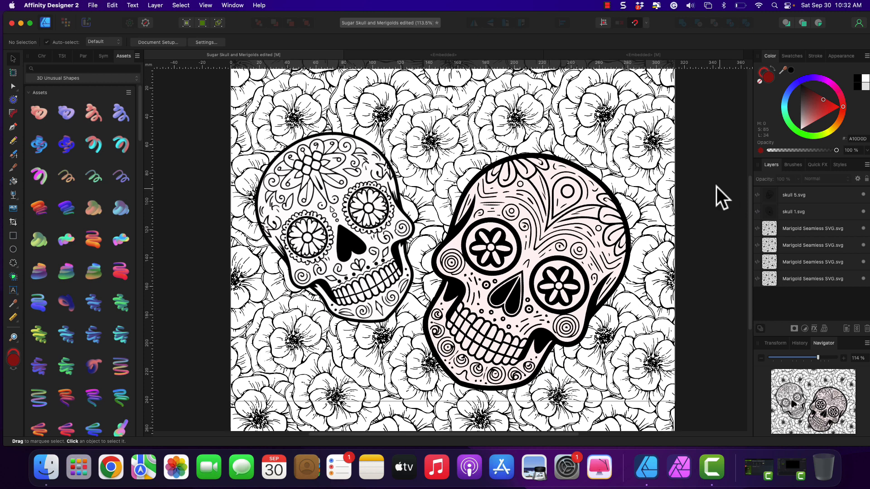
scroll(702, 186, "down", 5)
scroll(703, 188, "up", 6)
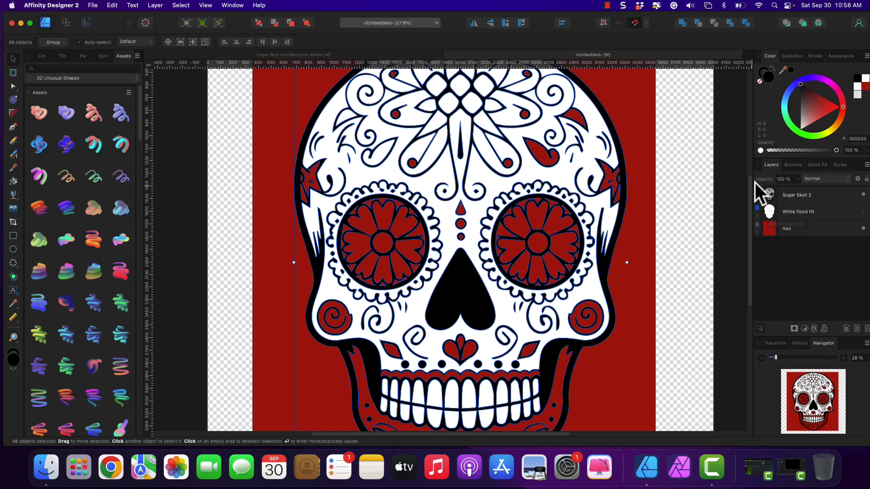
Expand the Sugar Skull 2 layer and its group, and look through the separate curves it contains
left_click(758, 194)
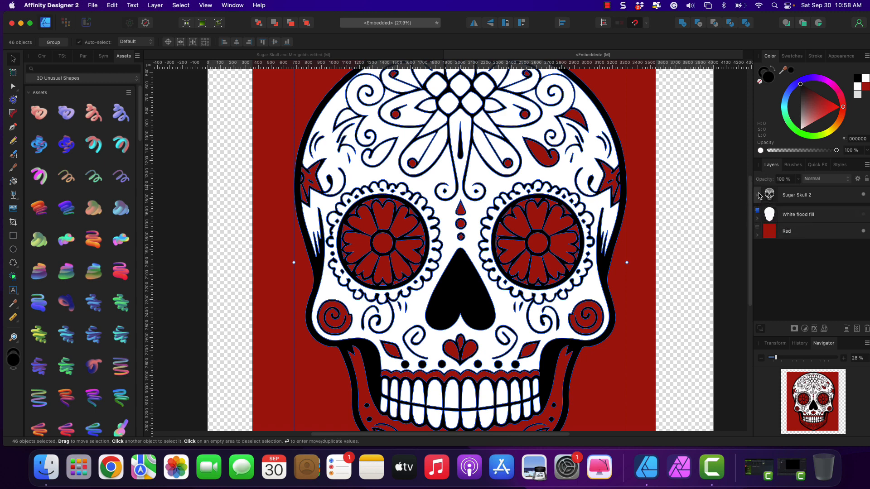
left_click(763, 211)
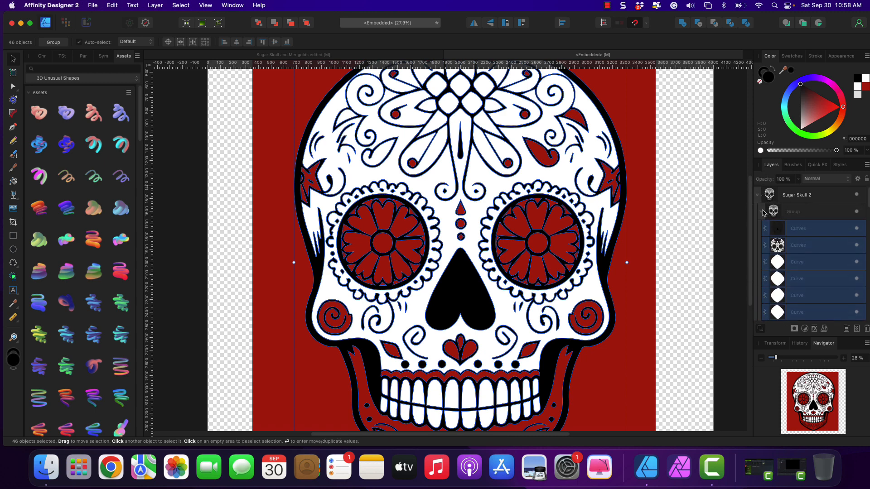
scroll(808, 246, "down", 5)
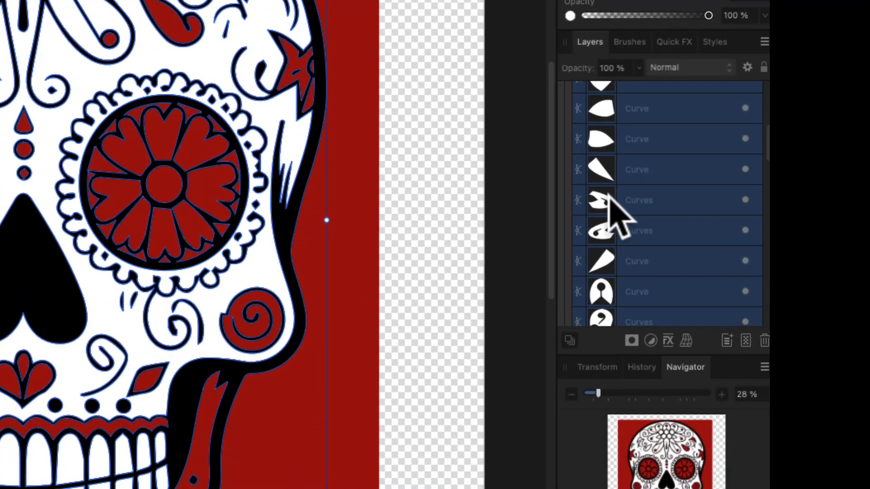
scroll(619, 213, "down", 3)
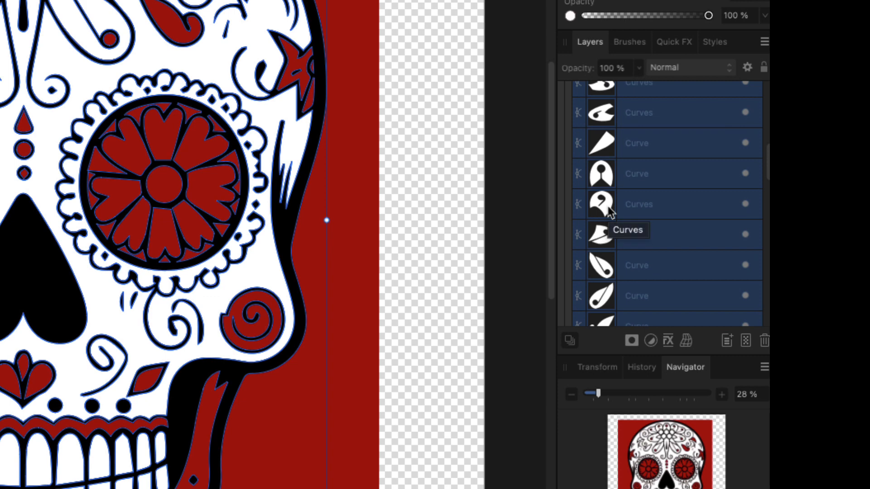
scroll(609, 211, "up", 2)
scroll(609, 210, "down", 5)
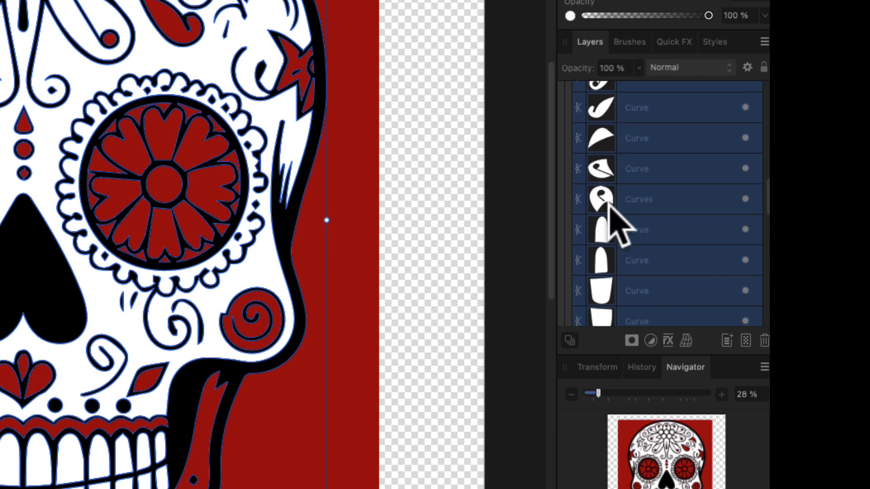
scroll(609, 206, "down", 8)
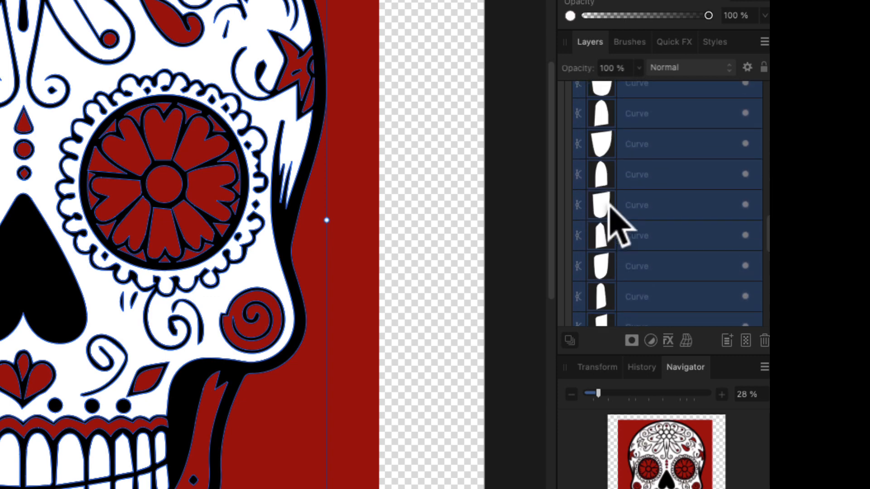
scroll(608, 203, "down", 5)
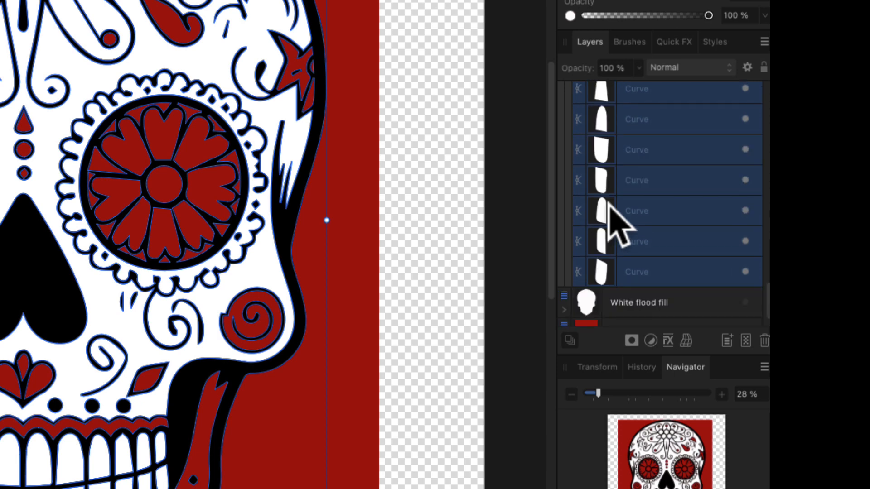
scroll(609, 204, "up", 6)
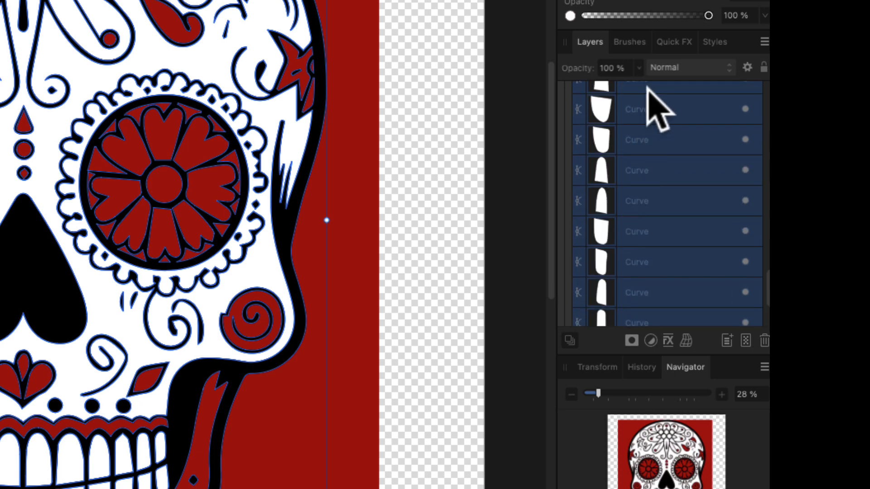
Apply the orange Clay Crafter style to one upper tooth right of centre and one lower tooth left of centre
left_click(718, 46)
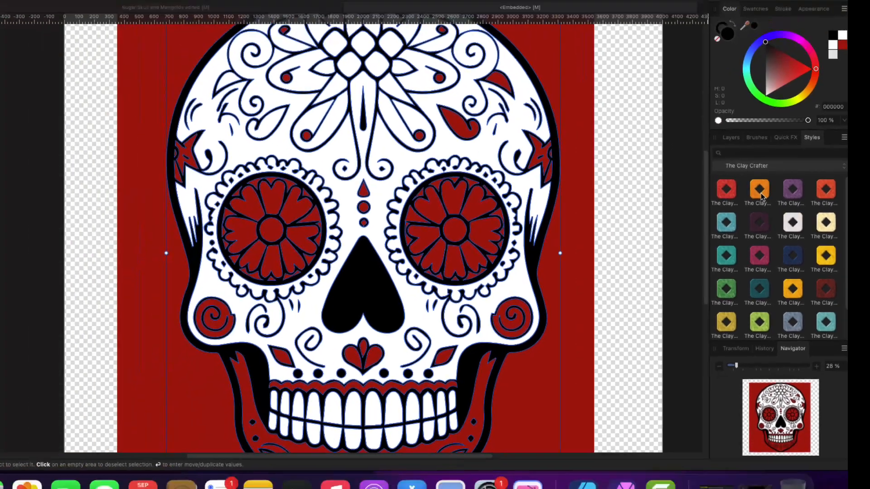
left_click_drag(637, 130, 124, 452)
left_click_drag(516, 388, 485, 393)
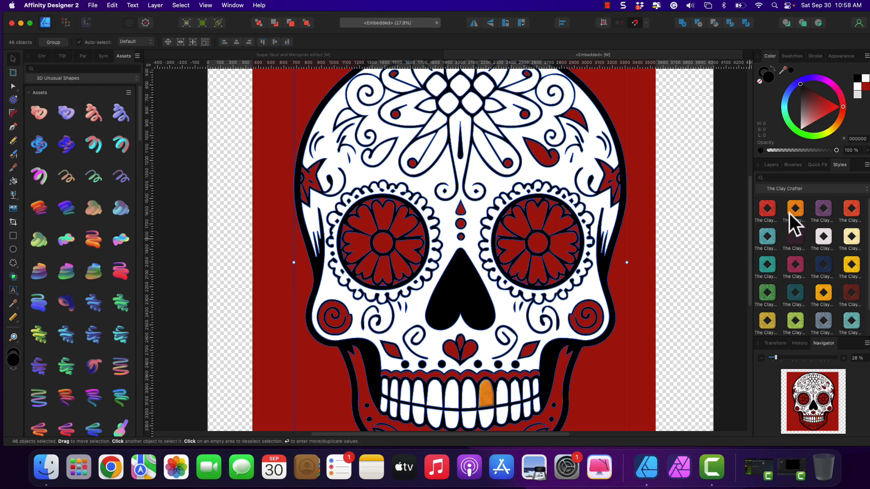
left_click_drag(789, 214, 417, 412)
Apply the green-teal Clay Crafter style to the right petal hanging below the forehead flower and the amber style to the left one
left_click_drag(771, 240, 518, 114)
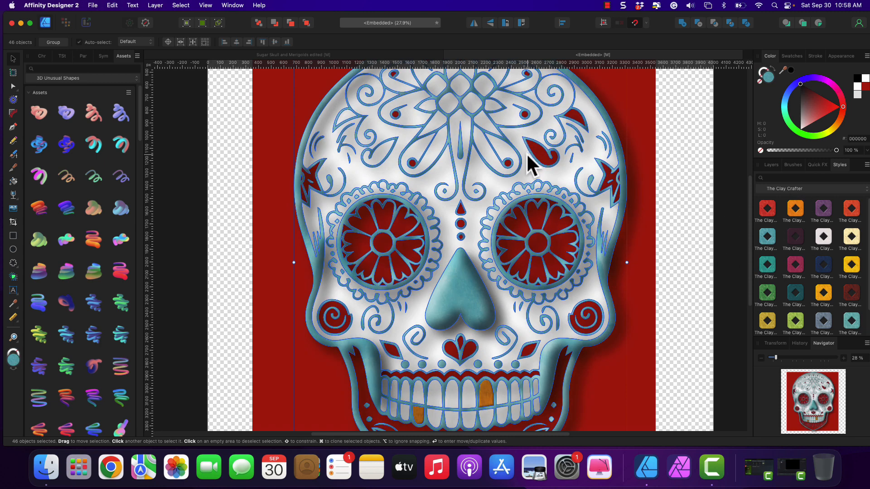
key("super+z")
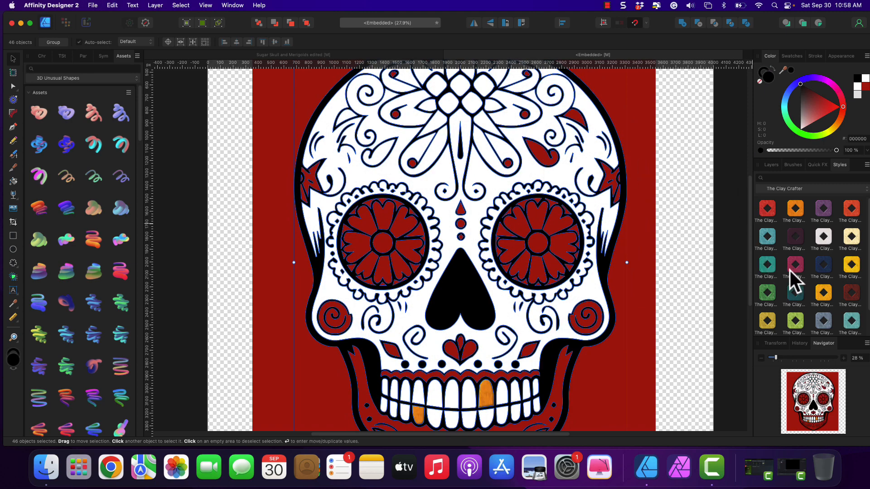
left_click_drag(767, 269, 505, 154)
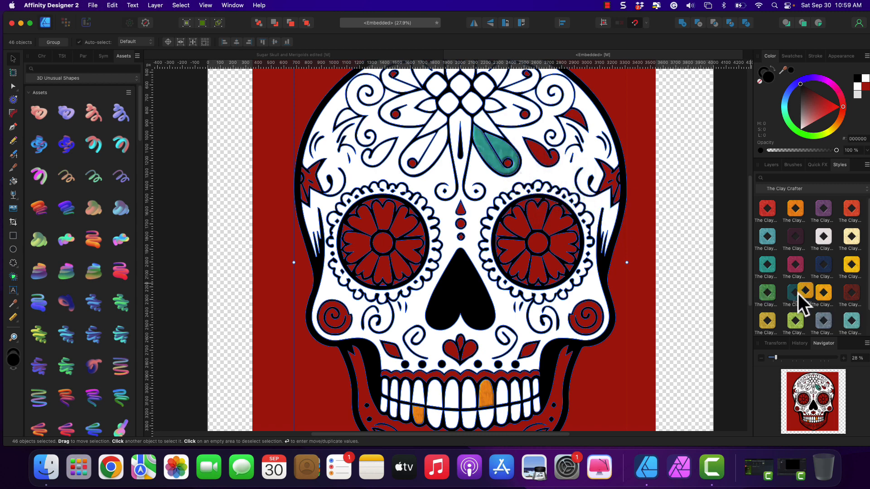
left_click_drag(798, 294, 448, 171)
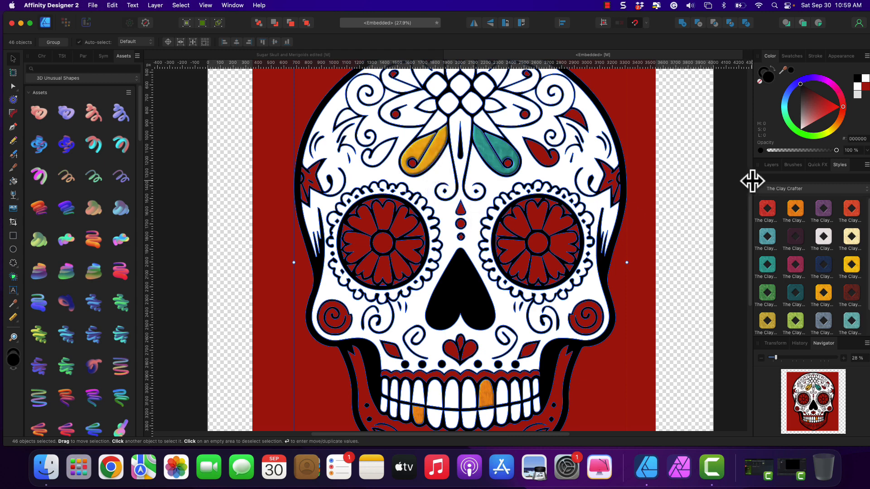
Look back through the curve layers up to the first Curves entries in the Sugar Skull 2 group
left_click(771, 165)
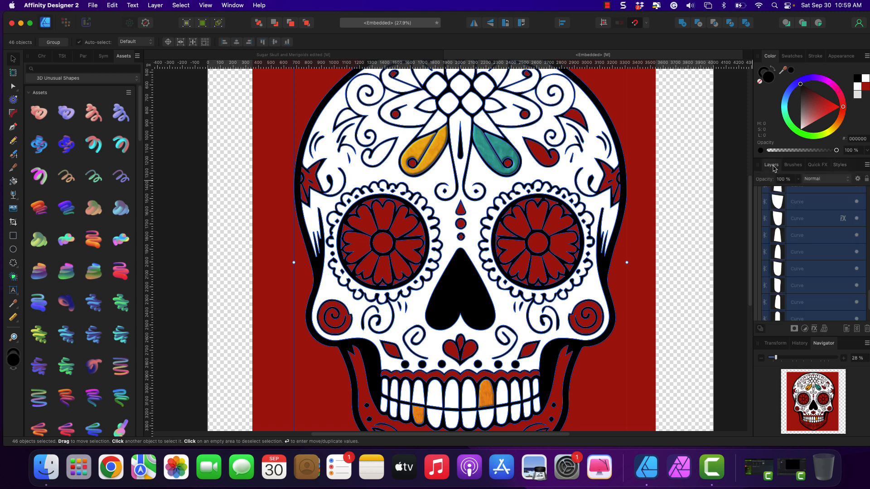
scroll(778, 238, "up", 5)
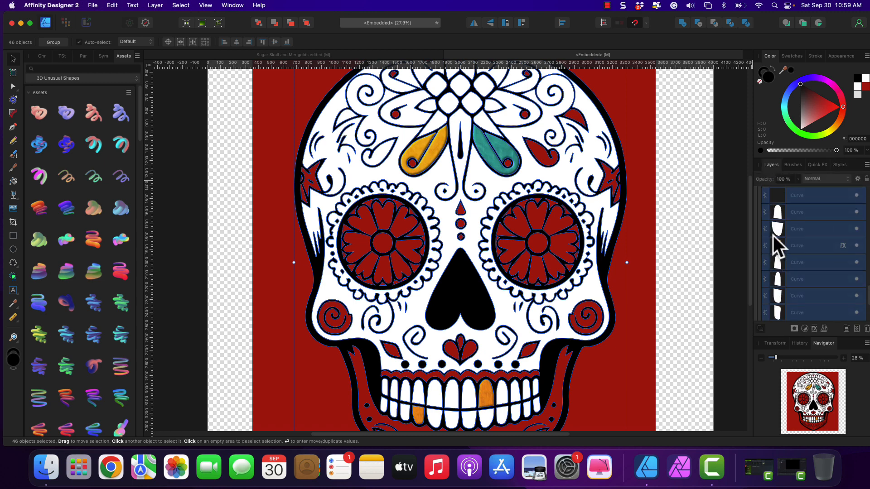
scroll(773, 236, "up", 5)
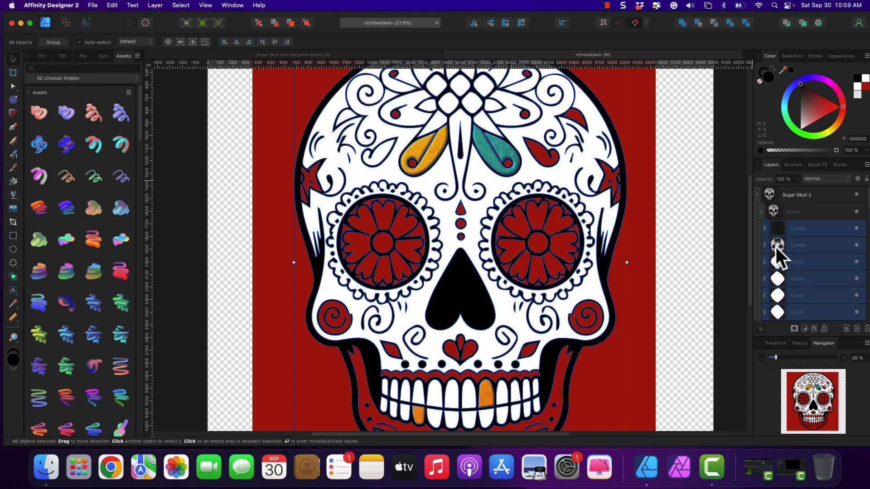
Select the white face Curves layer and expand the Color & Texture assets in "The Rounds" Color, Texture, Props, and Characters category
left_click(775, 246)
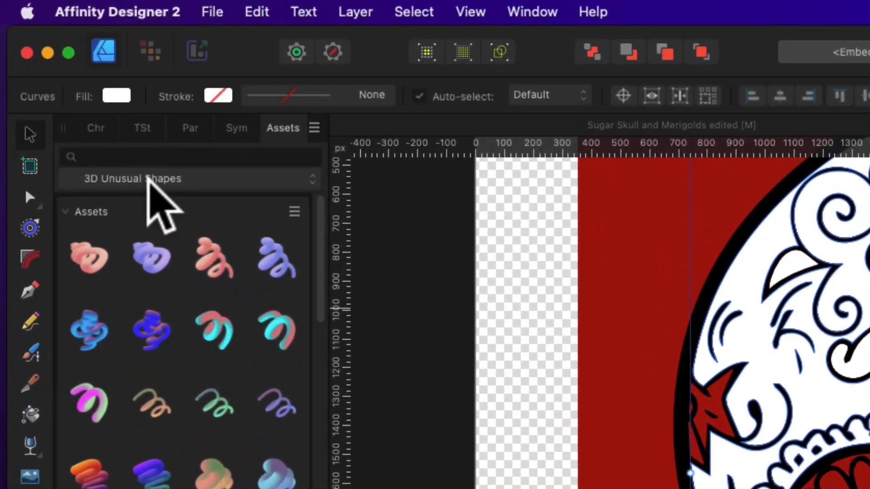
left_click(66, 81)
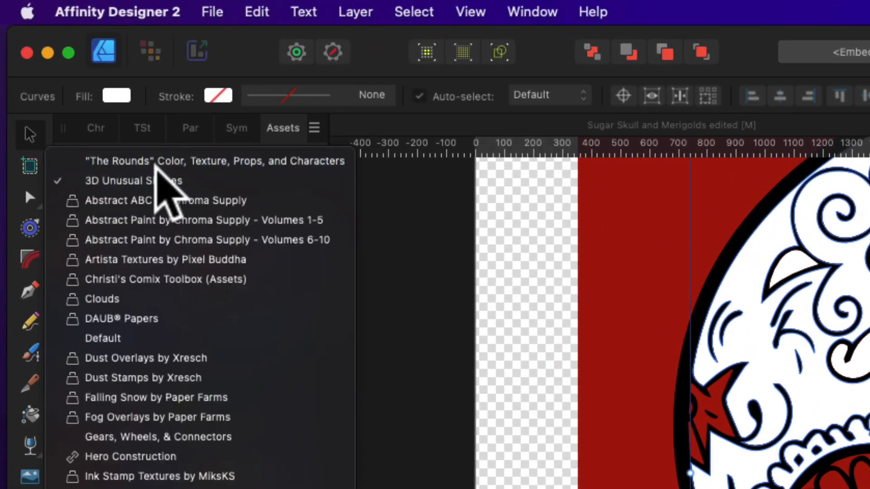
left_click(156, 163)
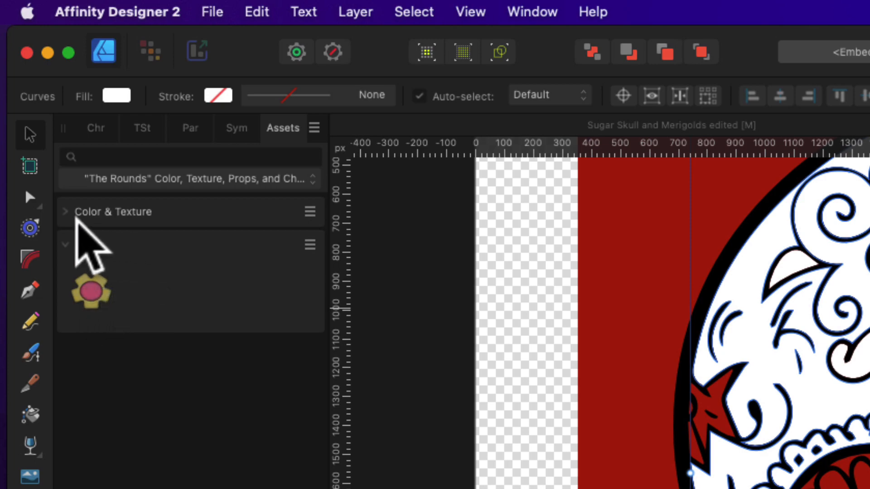
left_click(73, 213)
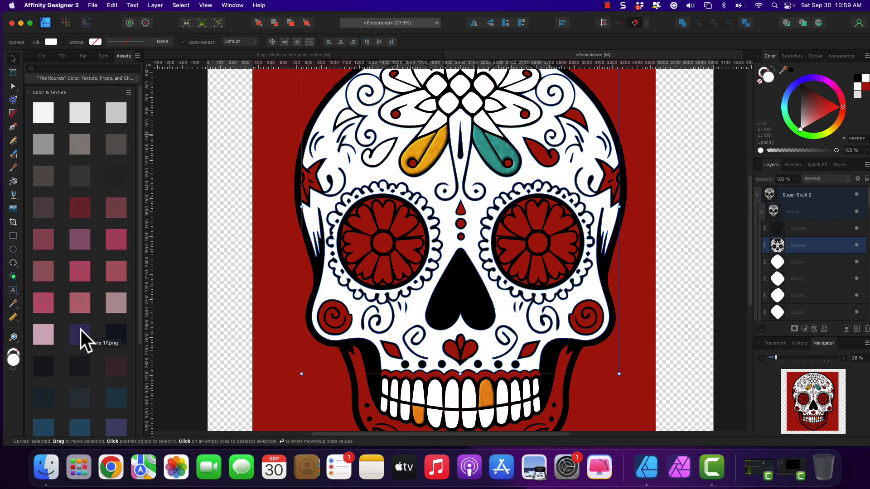
Place the dark purple texture 17.png over the skull and clip it inside the white face Curves layer
left_click_drag(80, 335, 457, 264)
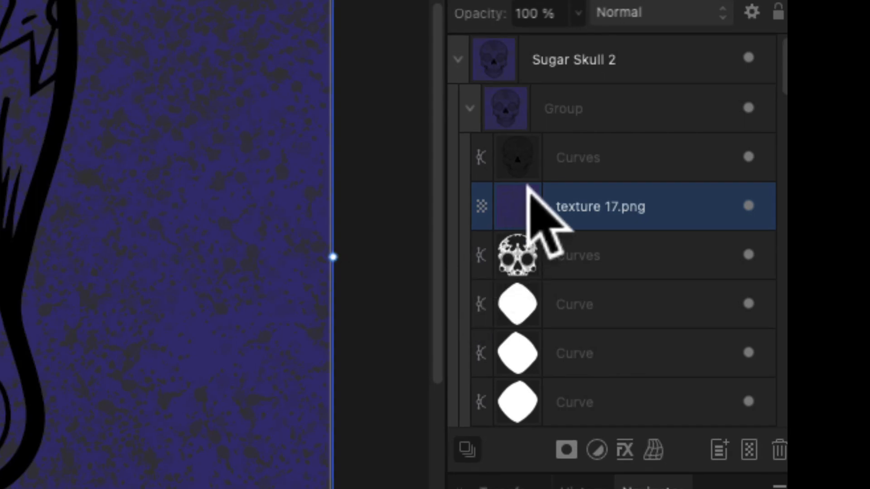
left_click_drag(526, 185, 539, 252)
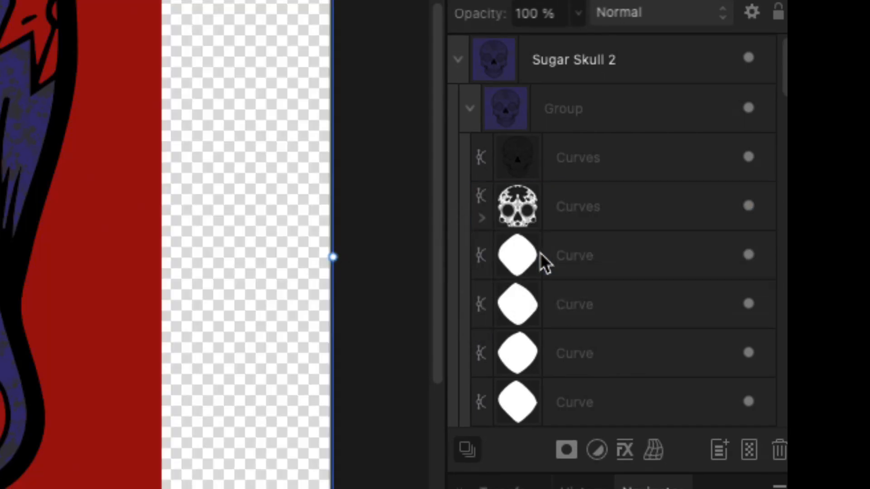
scroll(695, 188, "up", 2)
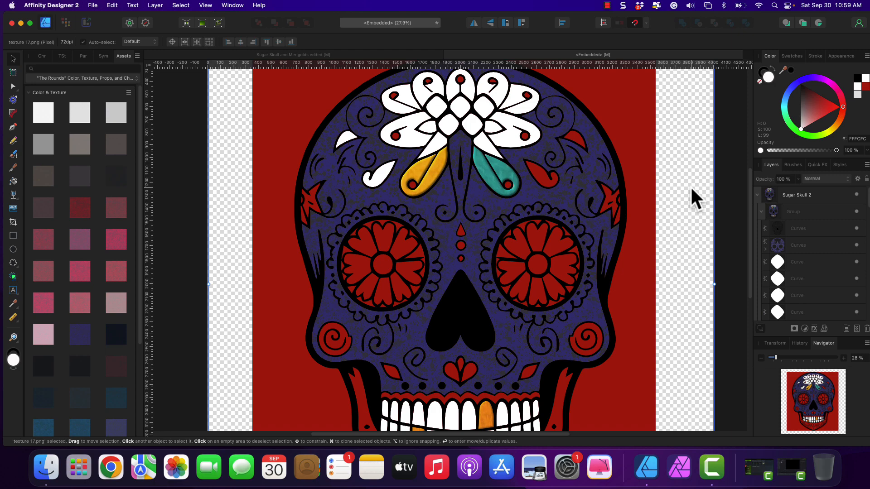
scroll(623, 237, "down", 5)
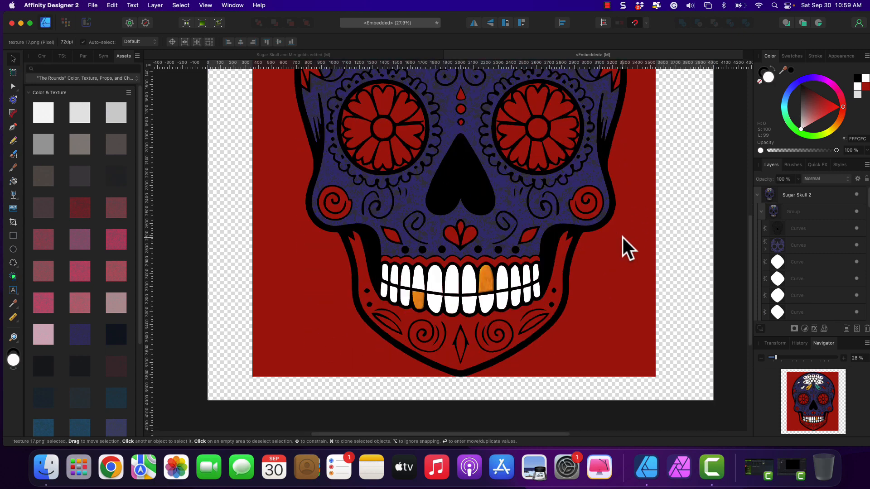
Undo the clipping and the placement of texture 17.png
scroll(622, 238, "up", 5)
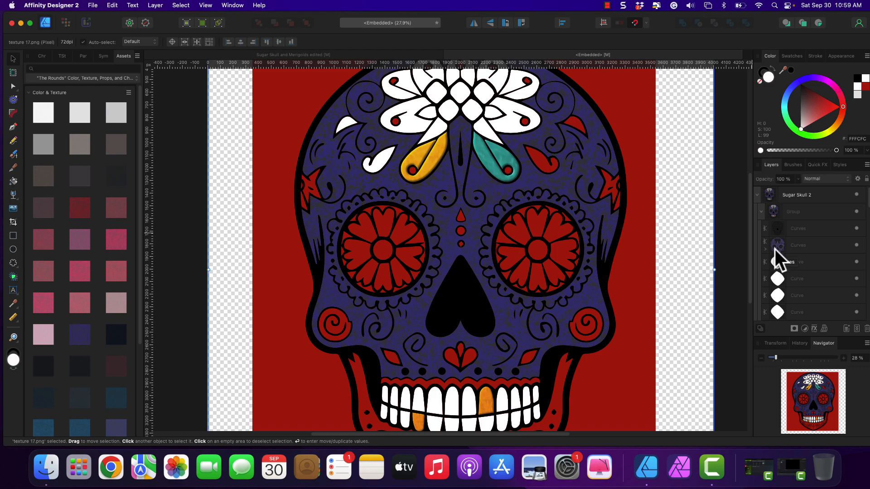
key("super+z")
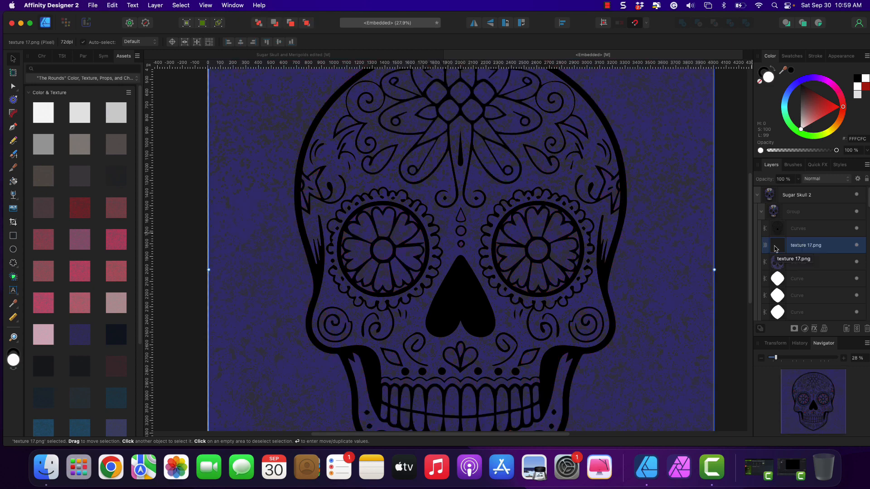
key("super+z")
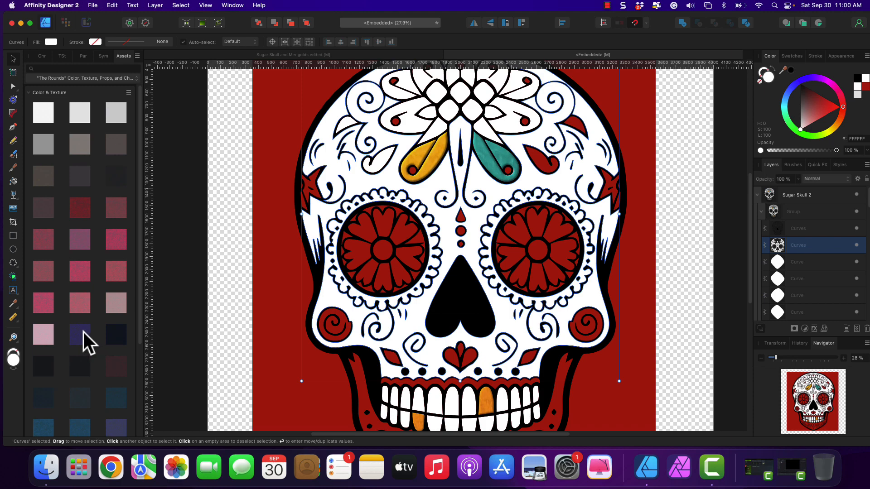
Place texture 17.png over the skull again, nest it inside the white face Curves layer, and collapse that layer
left_click_drag(84, 332, 455, 249)
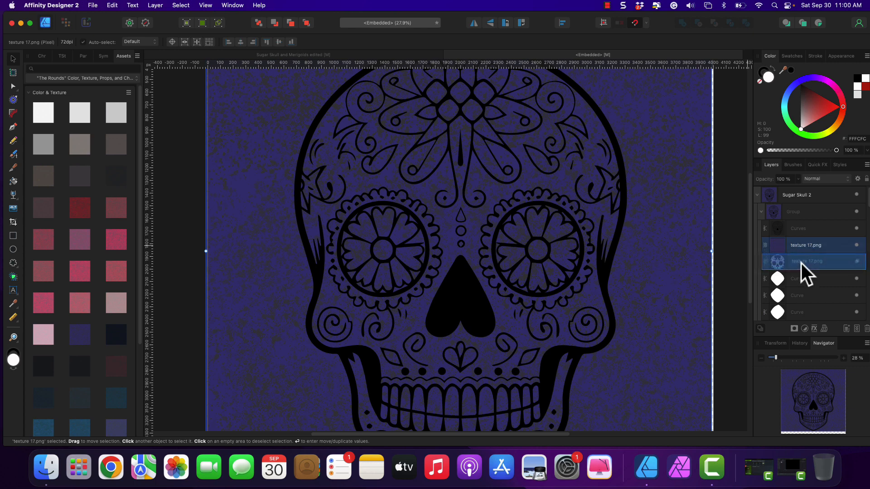
key("Delete")
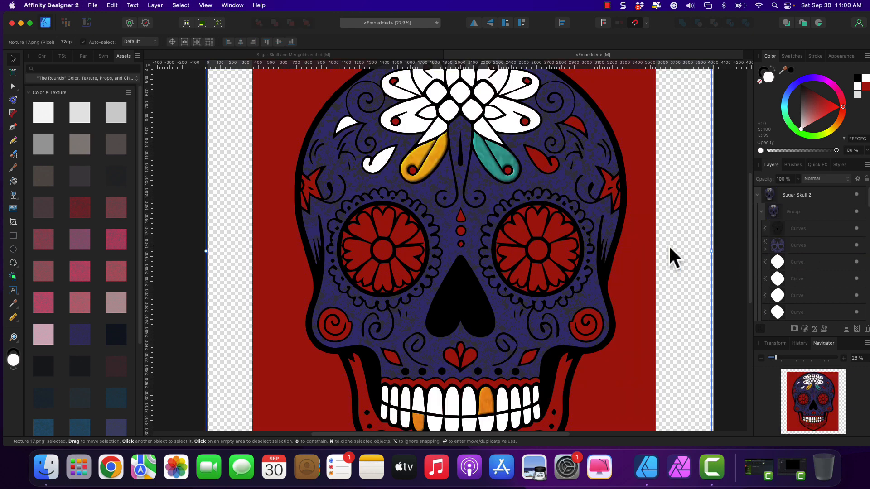
key("super+z")
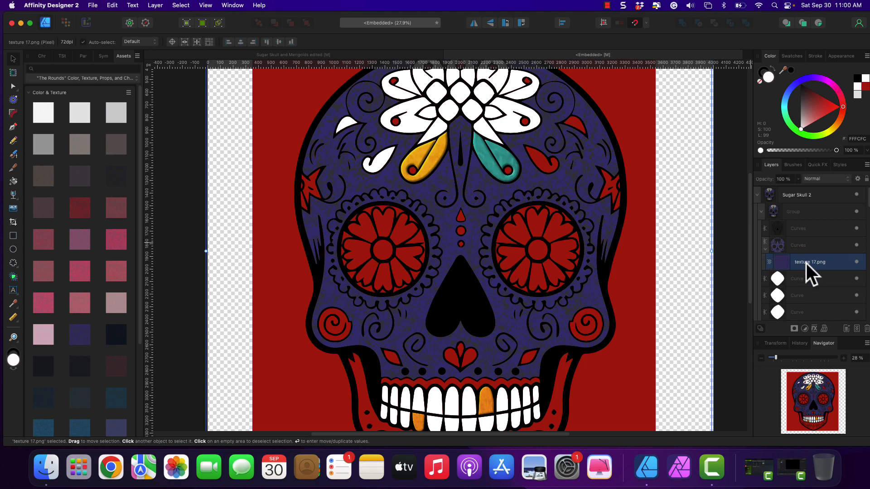
left_click(779, 246)
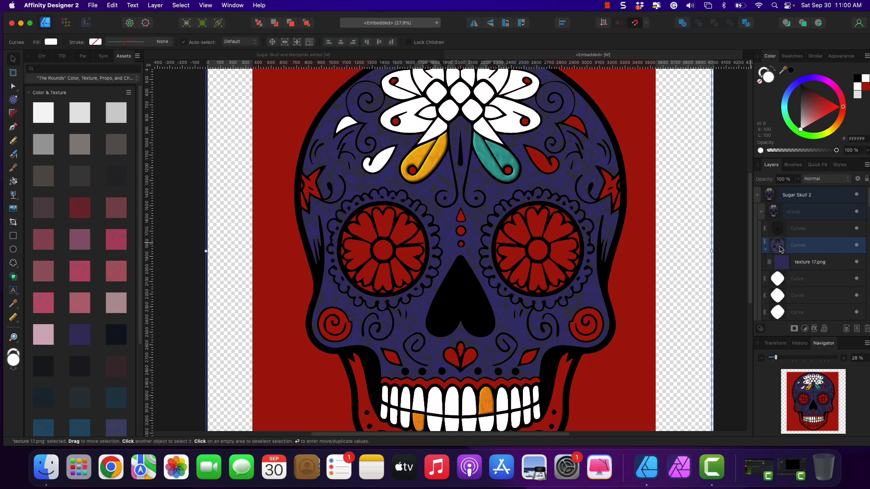
left_click(765, 249)
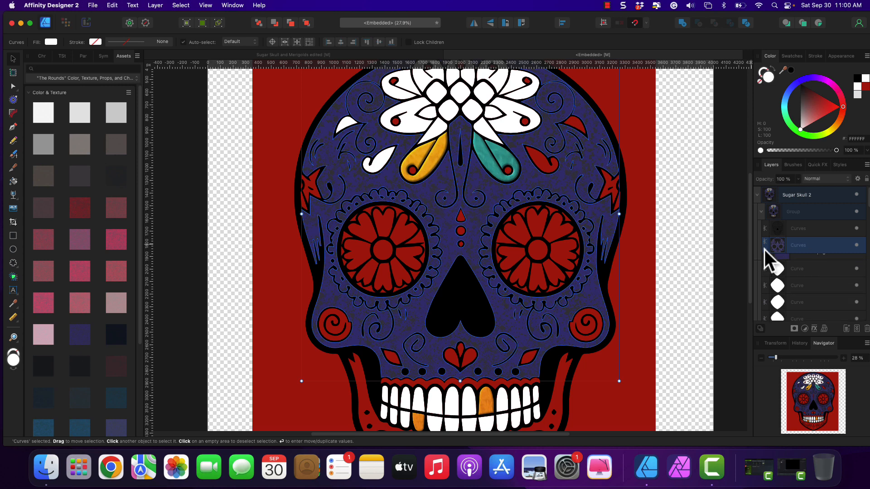